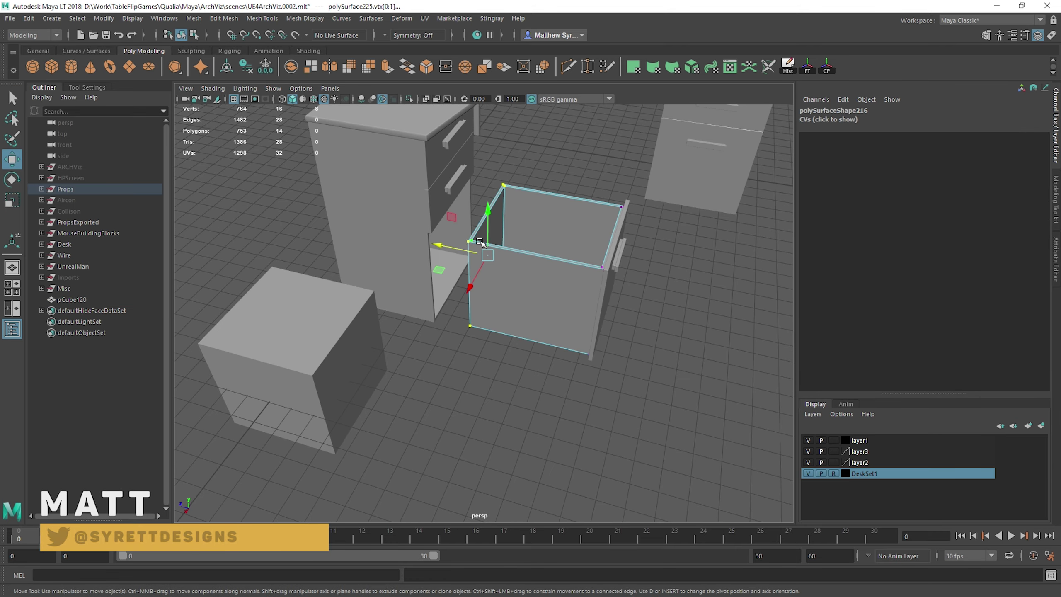
Step: Leave the drawer's component editing and select the top face of the separate cube
left_click_drag(480, 241, 432, 272, "alt")
key("F8")
key("q")
left_click(428, 219)
right_click(403, 225)
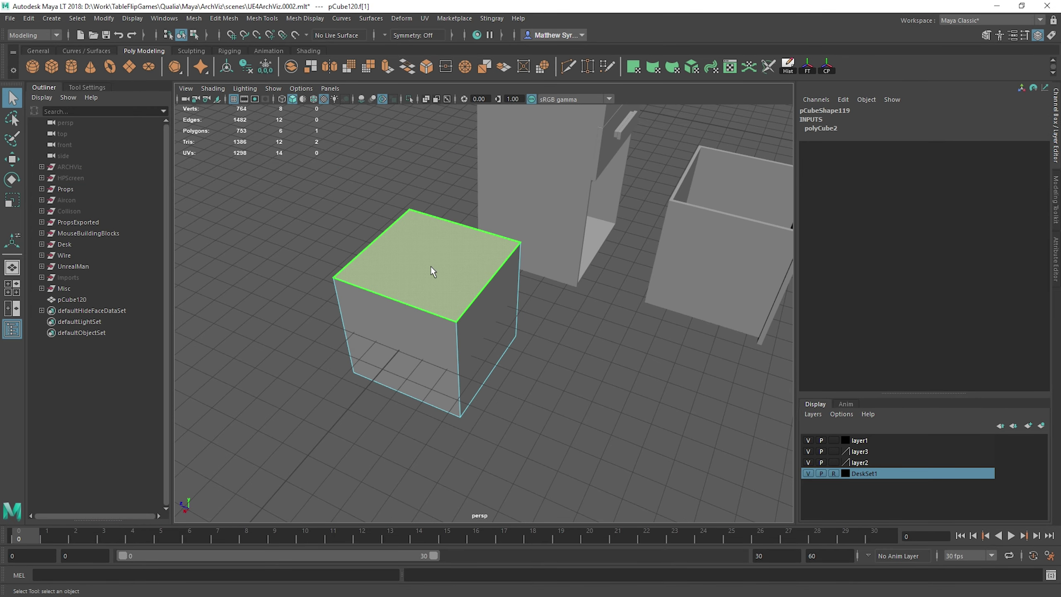
right_click(436, 263)
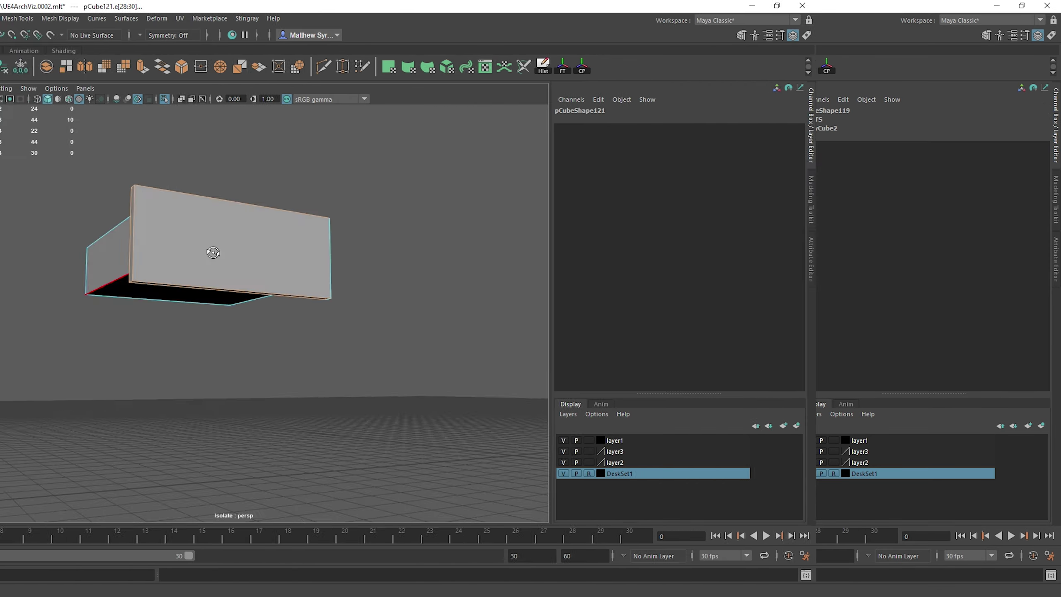
Step: Bevel the selected edges of the isolated drawer with a fraction of 0.2
left_click_drag(587, 178, 549, 238, "alt")
key("ctrl+b")
left_click(693, 326)
type(".2")
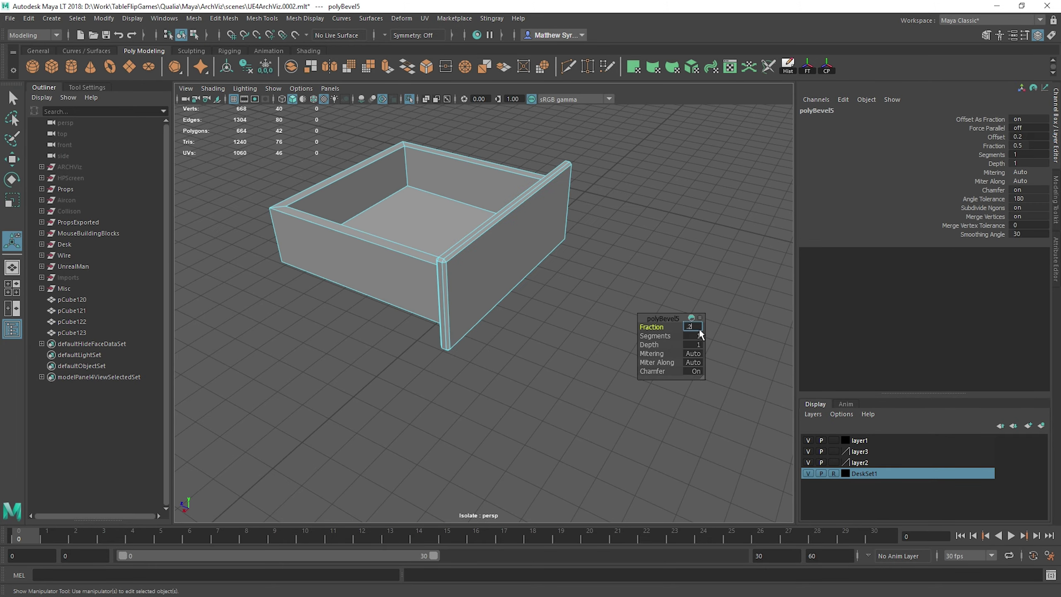
key("Return")
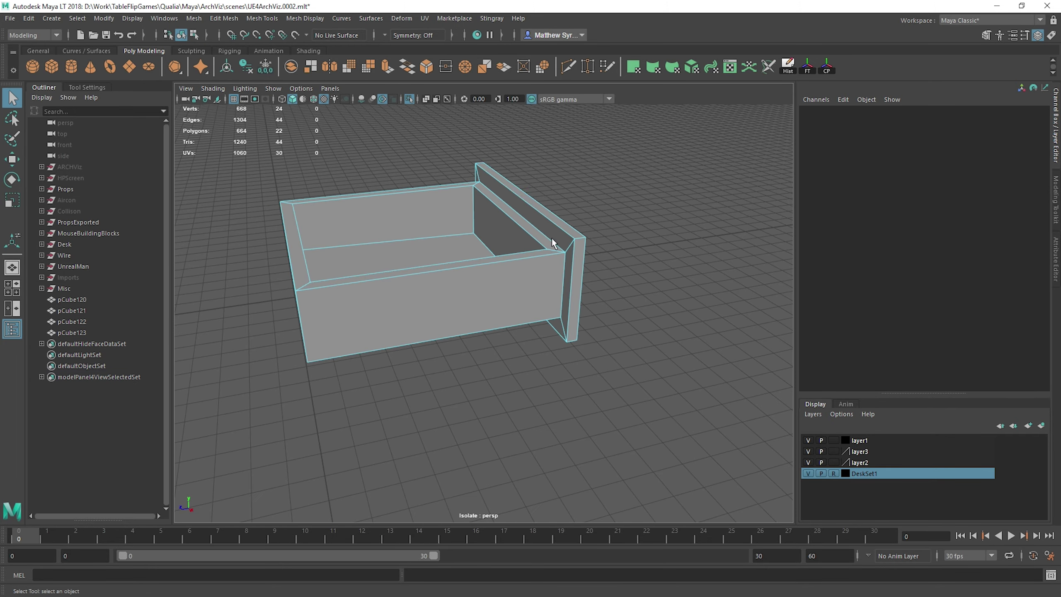
Step: Bevel the drawer's selected edges again, this time with a fraction of 0.1
left_click_drag(552, 240, 505, 247, "alt")
right_click_drag(505, 246, 510, 199, "shift")
left_click(702, 330)
type(".")
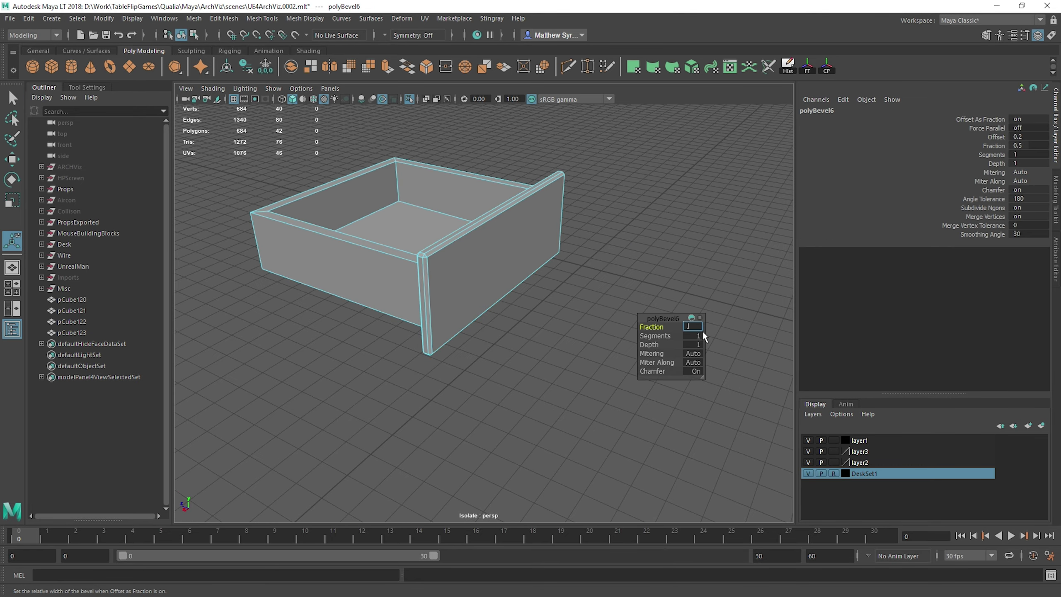
type("1")
key("Tab")
Step: Undo the last change to the drawer's bevel and open the bevel fraction for editing
left_click_drag(722, 325, 566, 346, "alt")
key("ctrl+z")
left_click(703, 329)
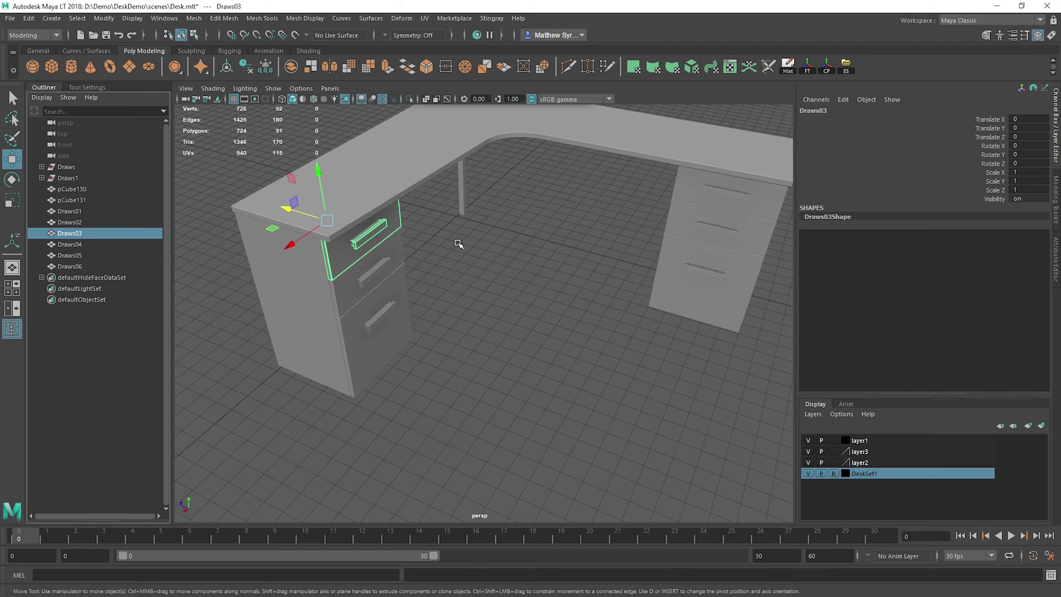
Step: Add the drawer fronts Draws01, Draws02, Draws05 and Draws06 on both desk pedestals to the selection
left_click(374, 272, "shift")
left_click(378, 318, "shift")
left_click(727, 194, "shift")
left_click(717, 230, "shift")
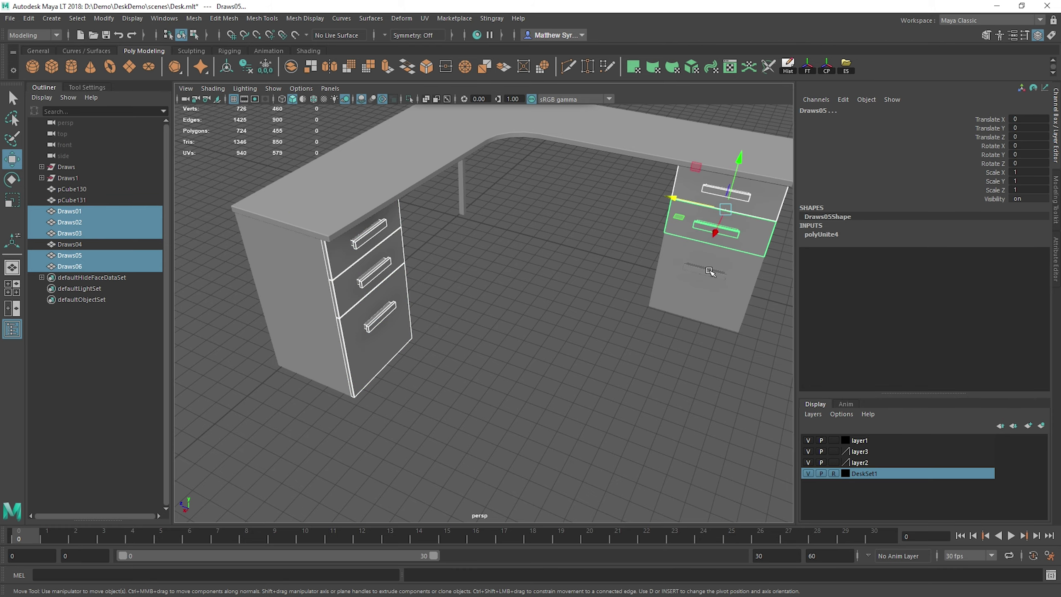
left_click_drag(710, 272, 564, 264, "alt")
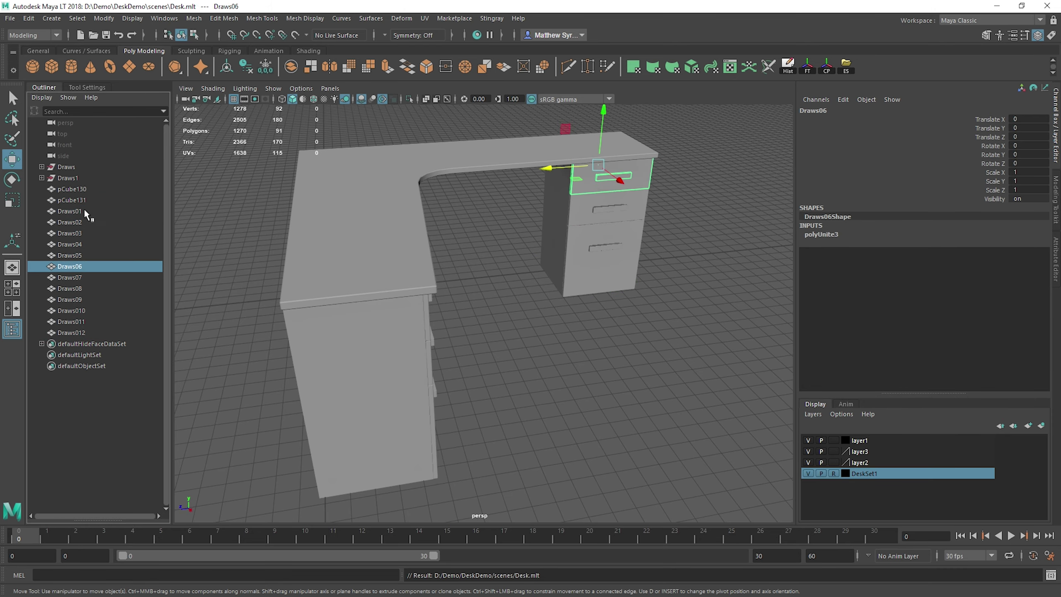
Step: Hide the original drawers Draws01 to Draws06 and combine the duplicates Draws07 to Draws012 into one mesh
left_click(70, 211, "shift")
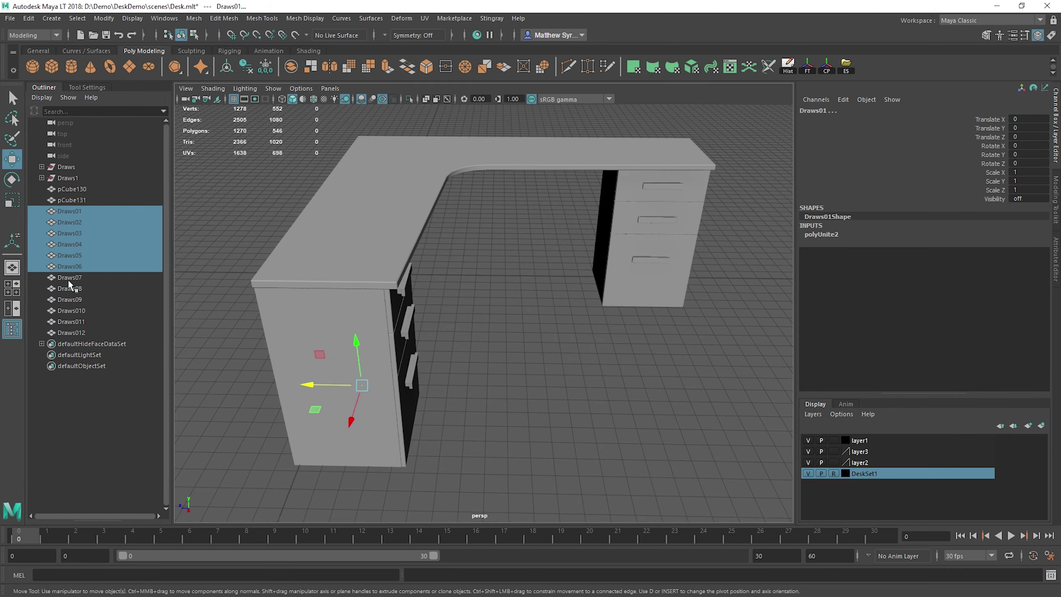
right_click_drag(379, 332, 394, 519, "shift")
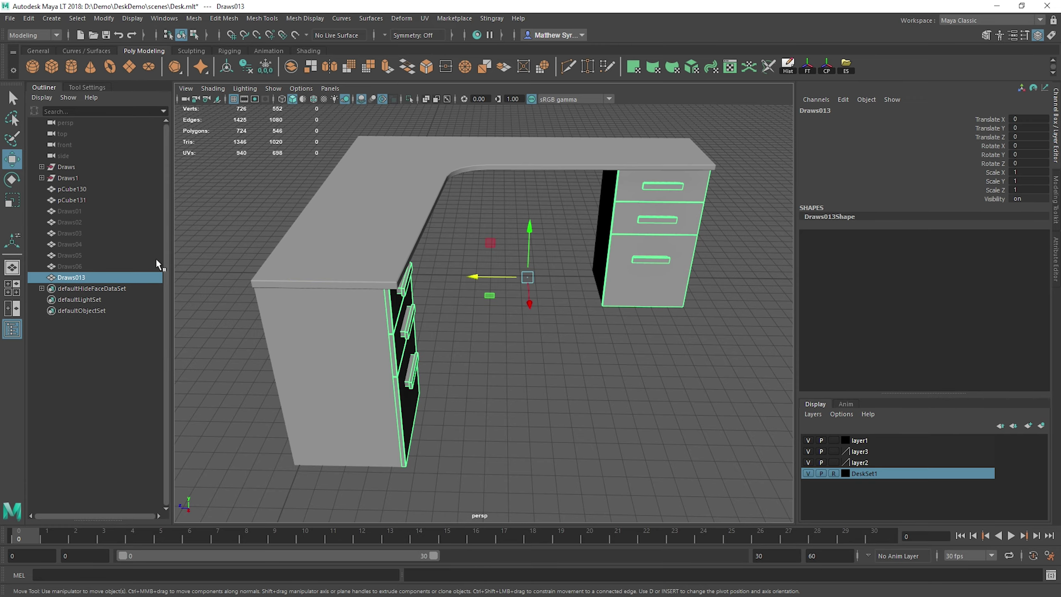
left_click_drag(418, 293, 479, 295, "alt")
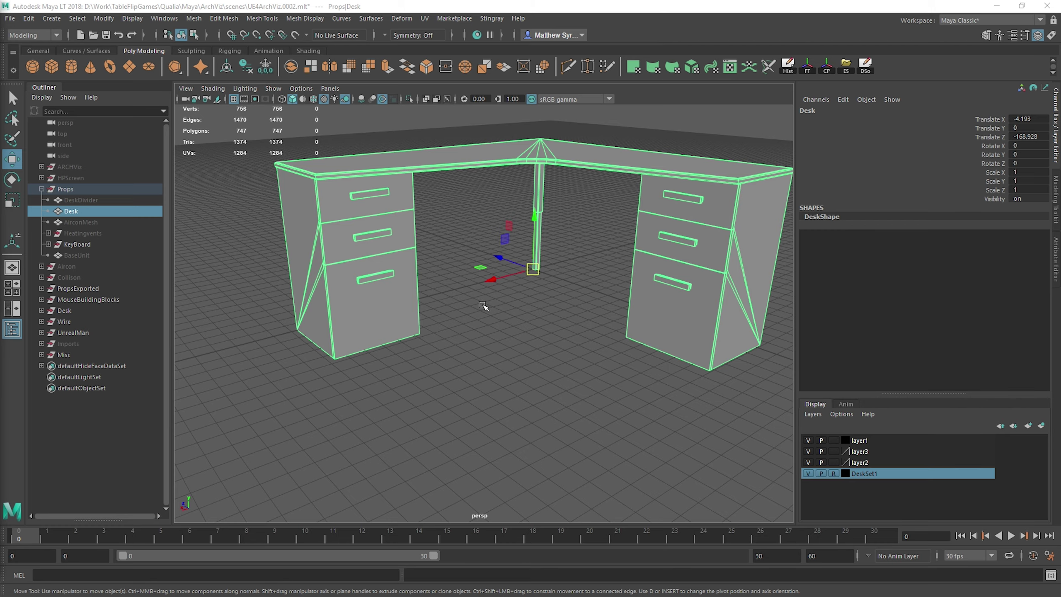
Step: Examine the finished corner desk with its two drawer pedestals from several angles
left_click_drag(448, 266, 495, 321, "alt")
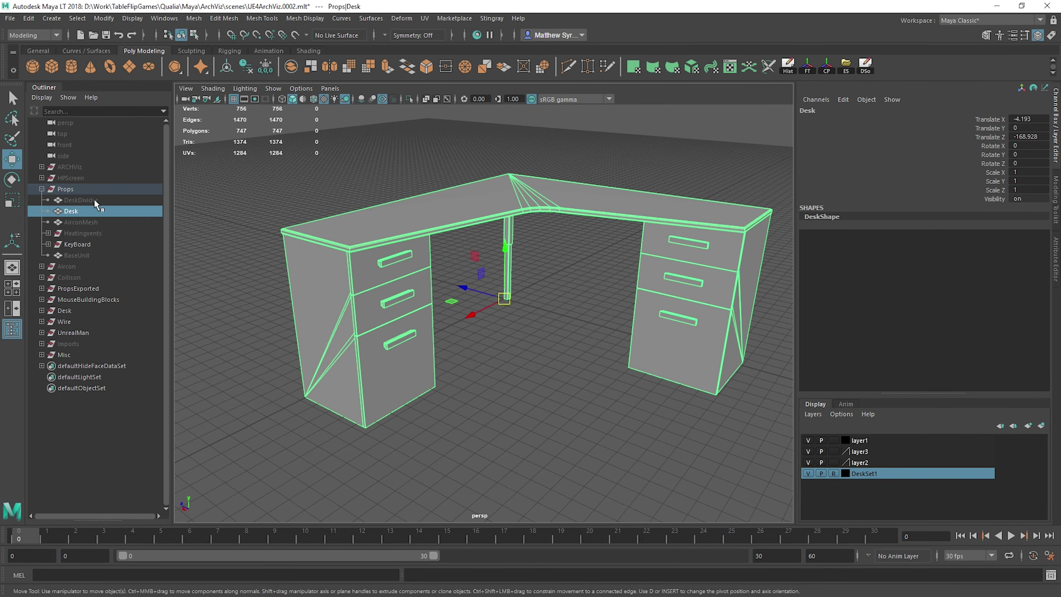
left_click_drag(588, 293, 475, 233, "alt")
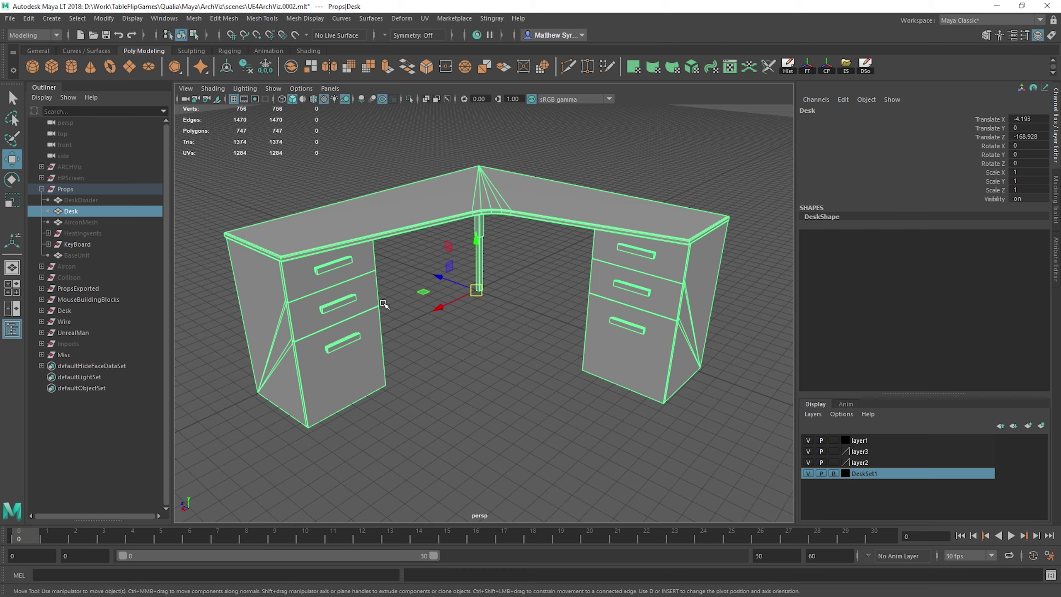
left_click_drag(279, 280, 590, 192, "alt")
left_click_drag(466, 241, 454, 208, "alt")
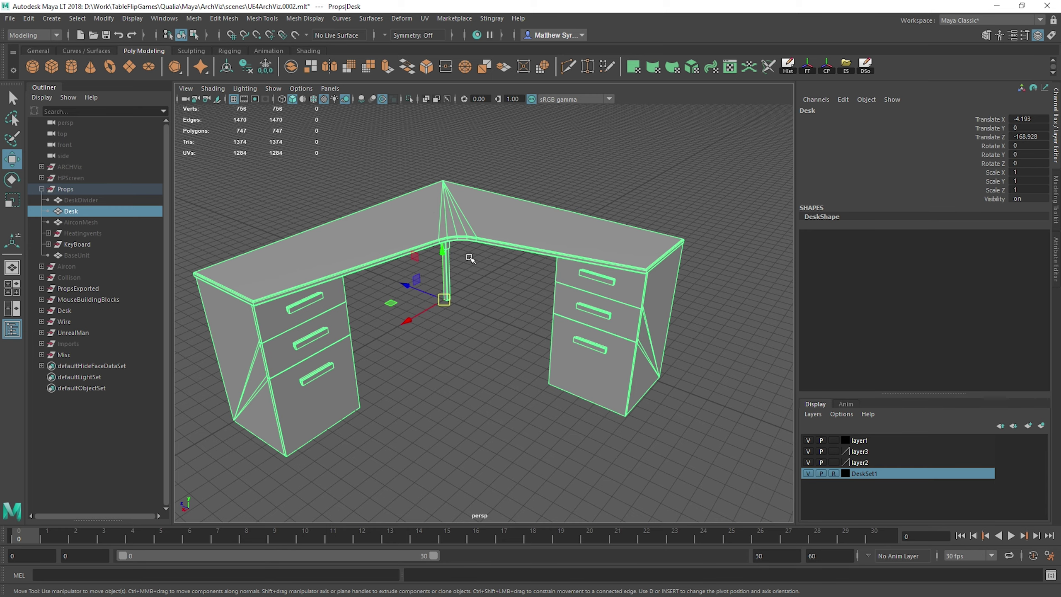
middle_click_drag(470, 258, 486, 236, "alt")
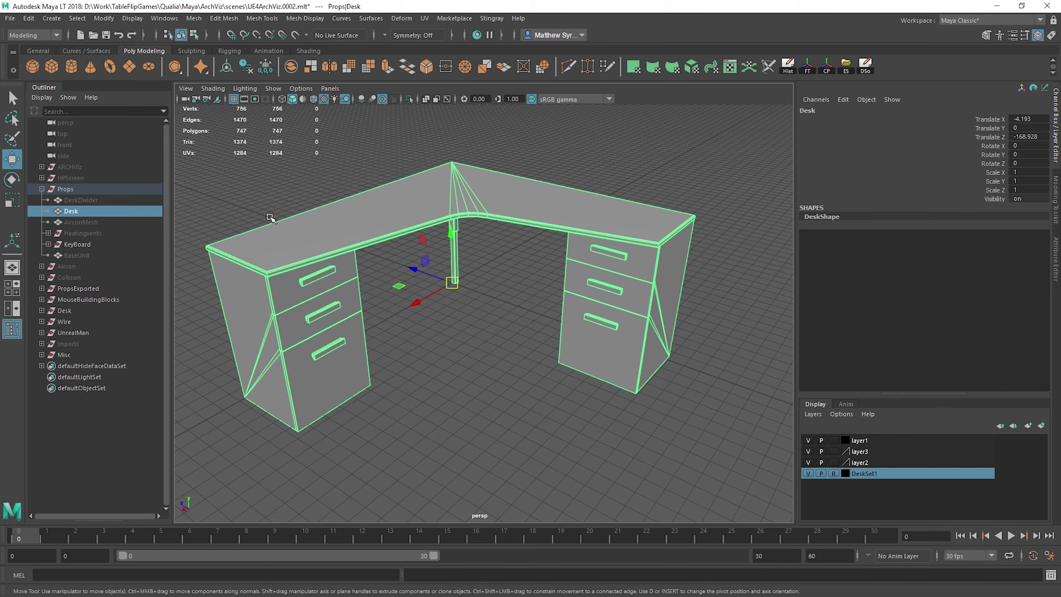
left_click_drag(537, 211, 513, 167, "alt")
left_click_drag(613, 226, 560, 181, "alt")
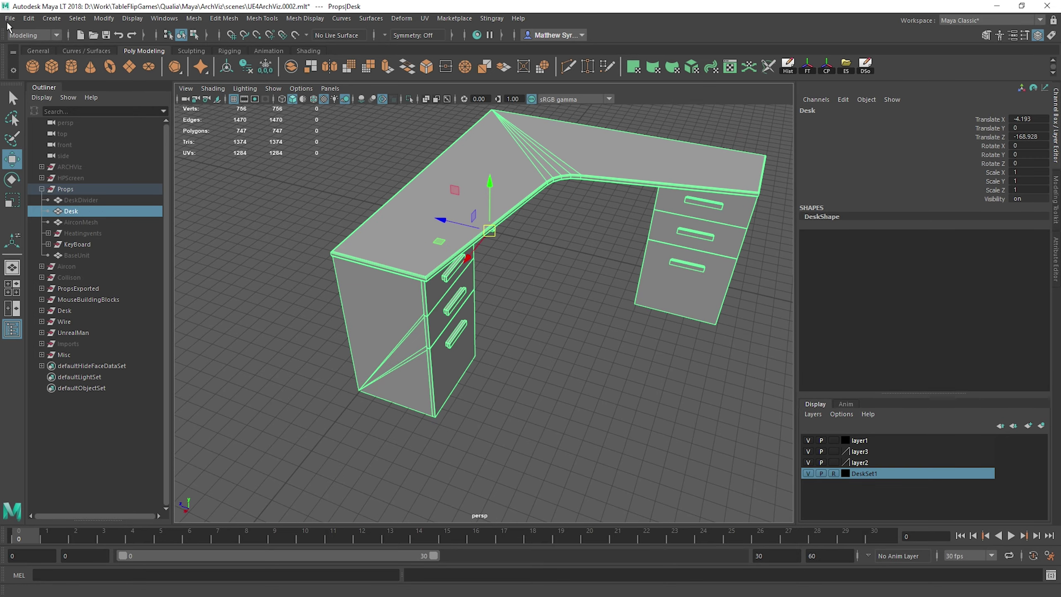
Step: Start a new empty scene
left_click(9, 18)
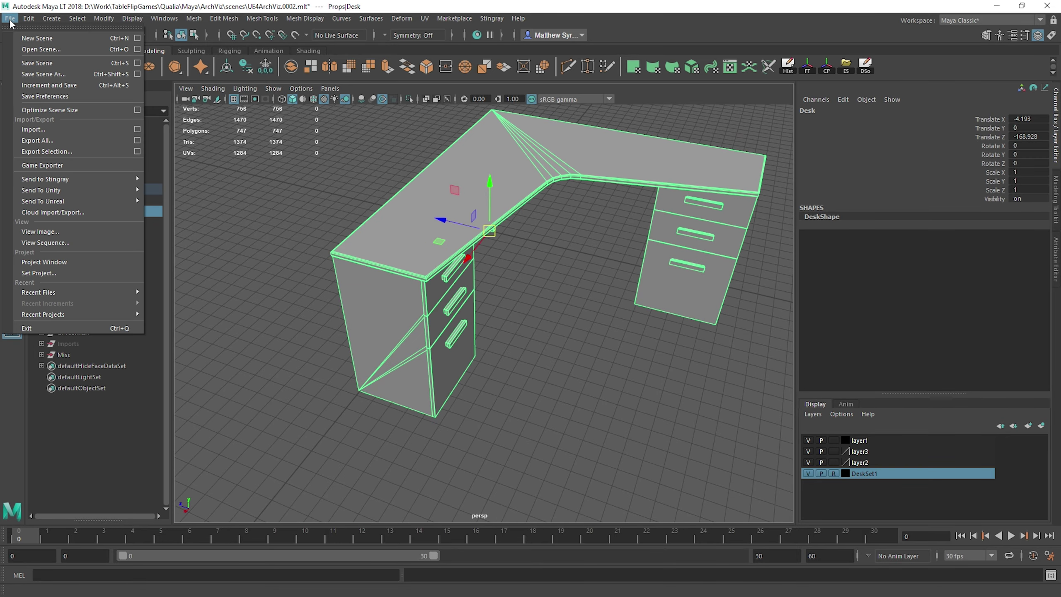
left_click(38, 38)
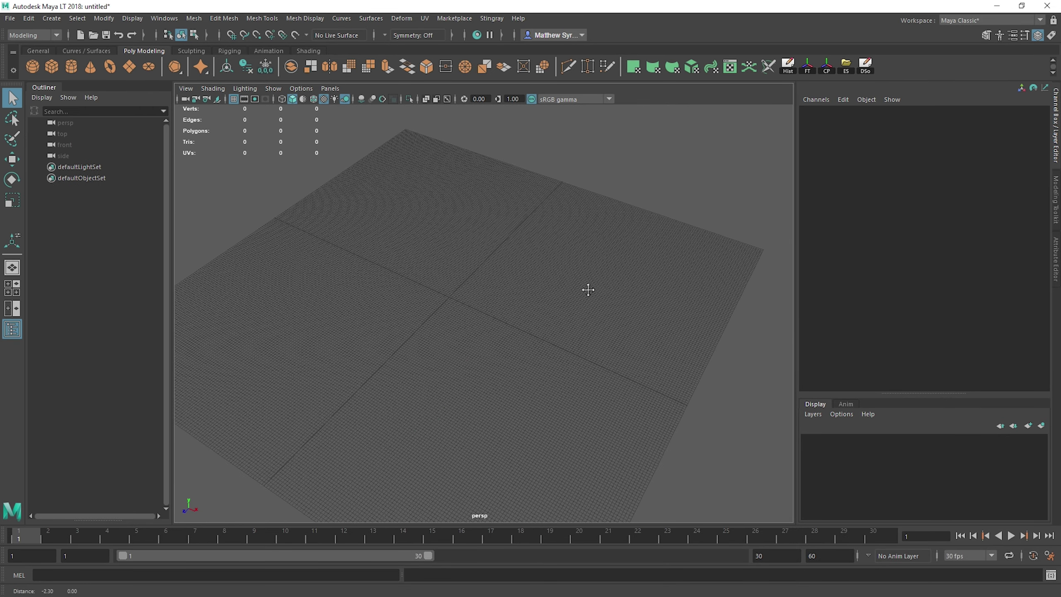
left_click_drag(588, 290, 604, 246, "alt")
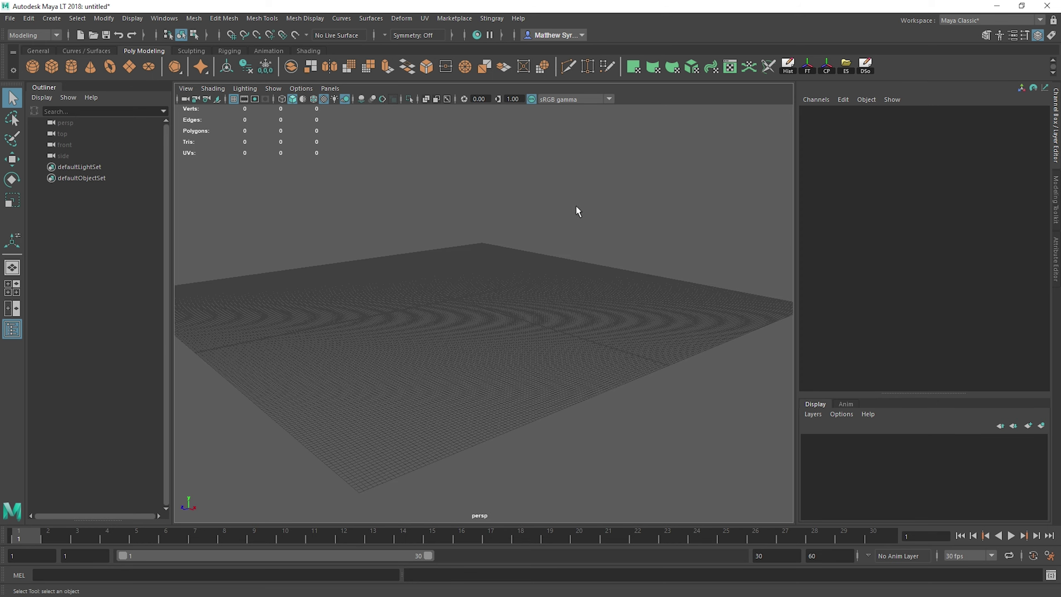
left_click_drag(578, 211, 573, 189, "alt")
Step: Reset the viewport grid options to their default settings and apply them
left_click(171, 20)
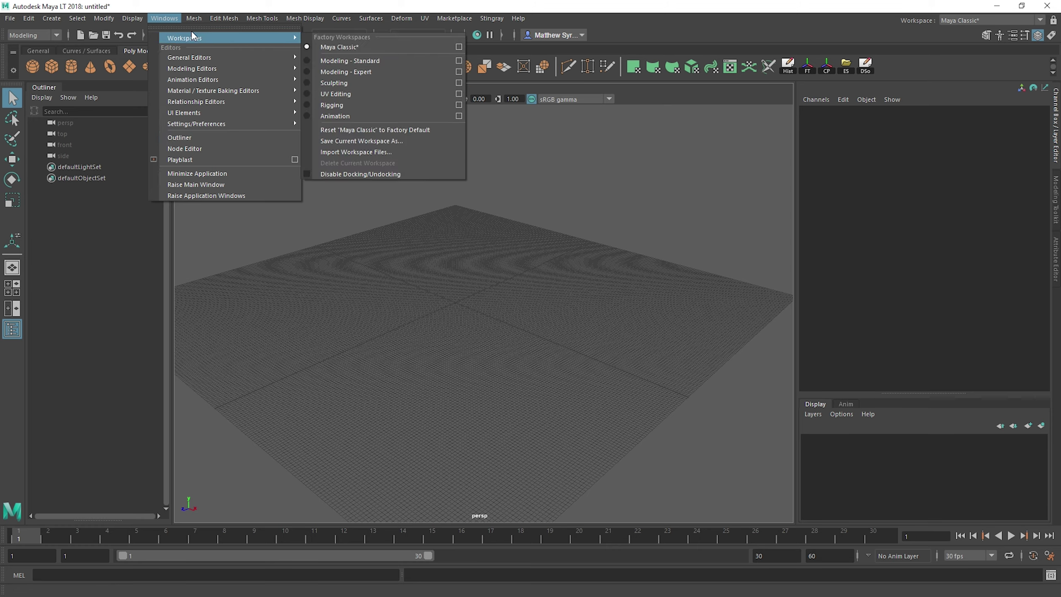
mouse_move(139, 18)
left_click(325, 46)
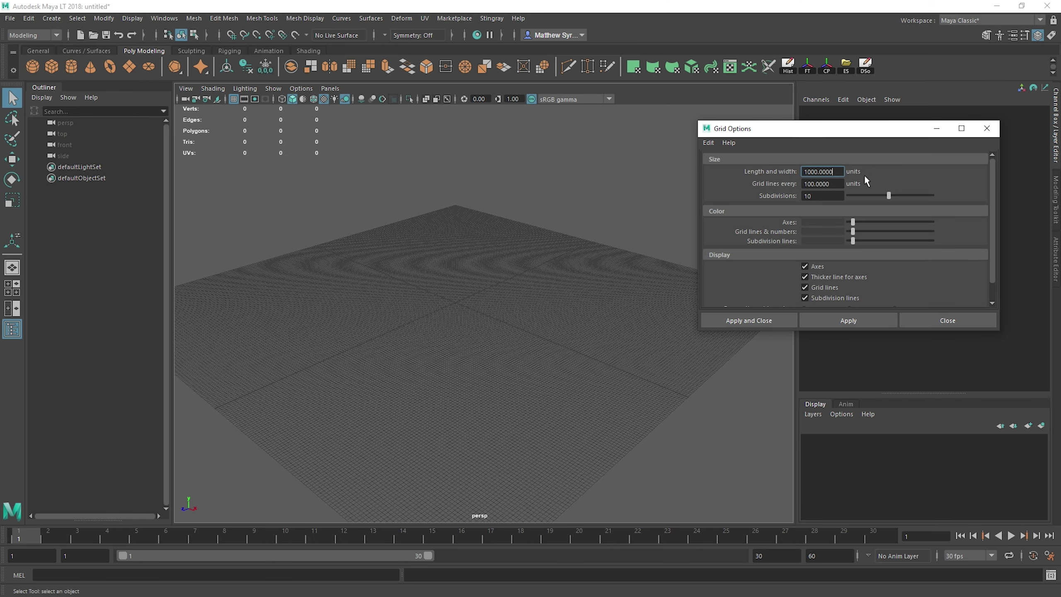
left_click(715, 145)
left_click(727, 160)
left_click(848, 322)
left_click(945, 320)
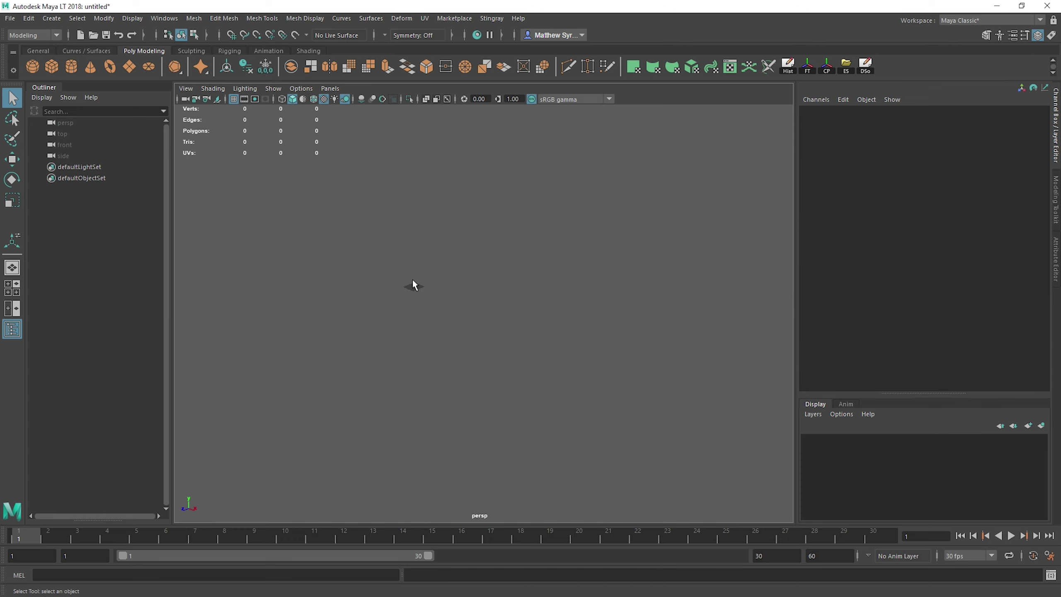
left_click_drag(615, 310, 505, 323, "alt")
Step: Delete the custom Hist, FT, CP, ES and DSo shortcuts from the Poly Modeling shelf
right_click(790, 67)
left_click(817, 105)
right_click(793, 69)
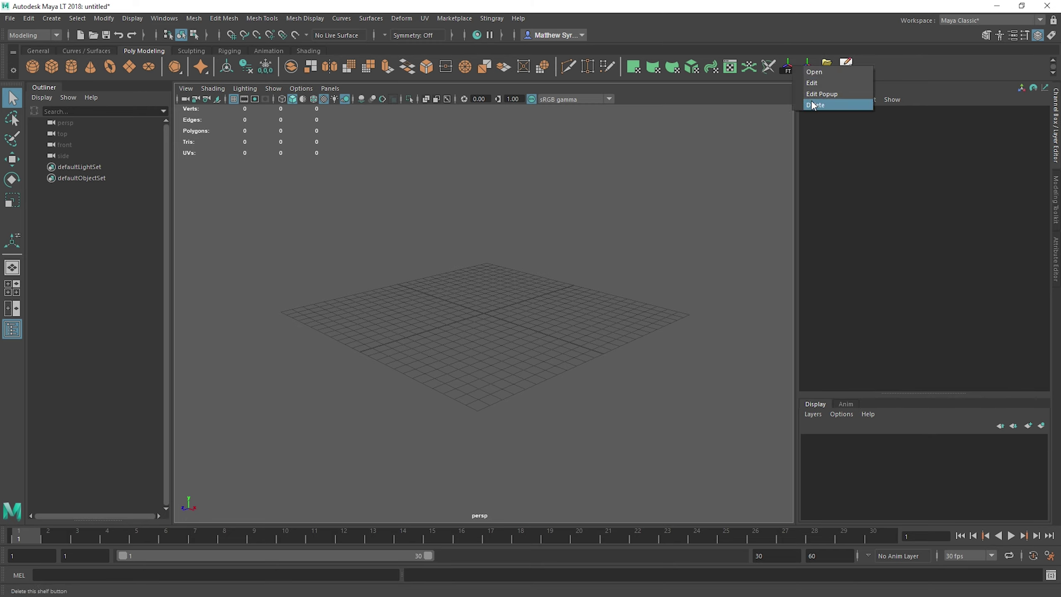
left_click(816, 105)
right_click(793, 65)
left_click(815, 105)
right_click(791, 65)
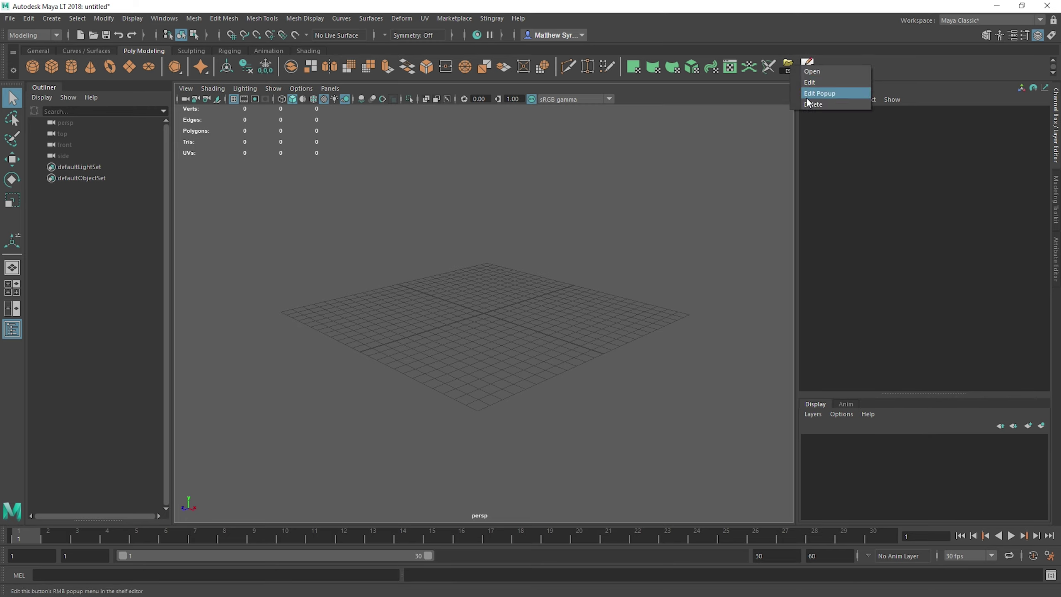
left_click(816, 105)
right_click(792, 71)
left_click(824, 110)
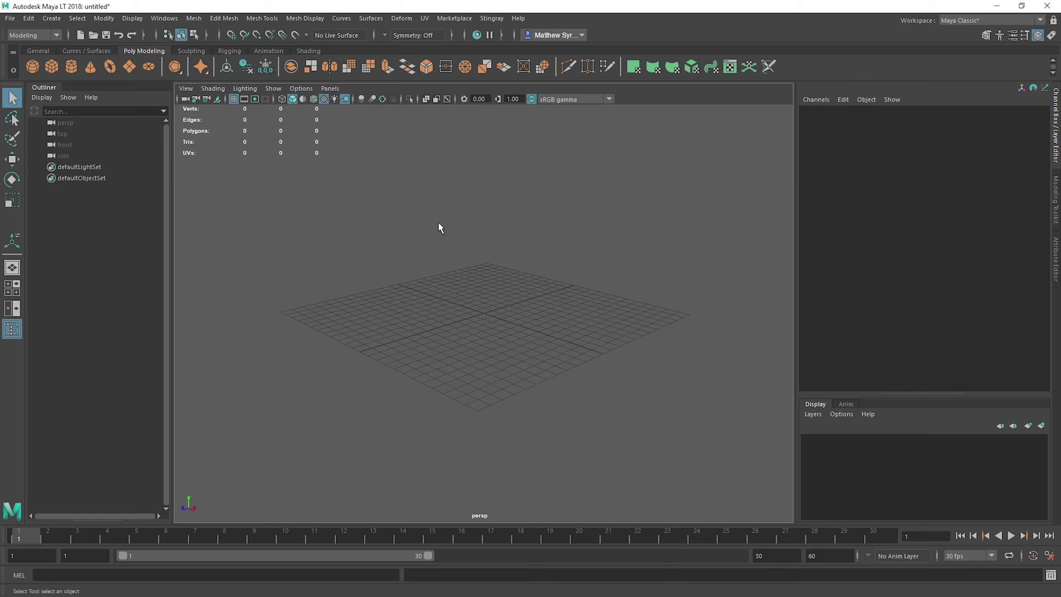
Step: Start a new project in the Project Window and name it DeskDemo
left_click_drag(440, 225, 459, 355, "alt")
left_click(9, 18)
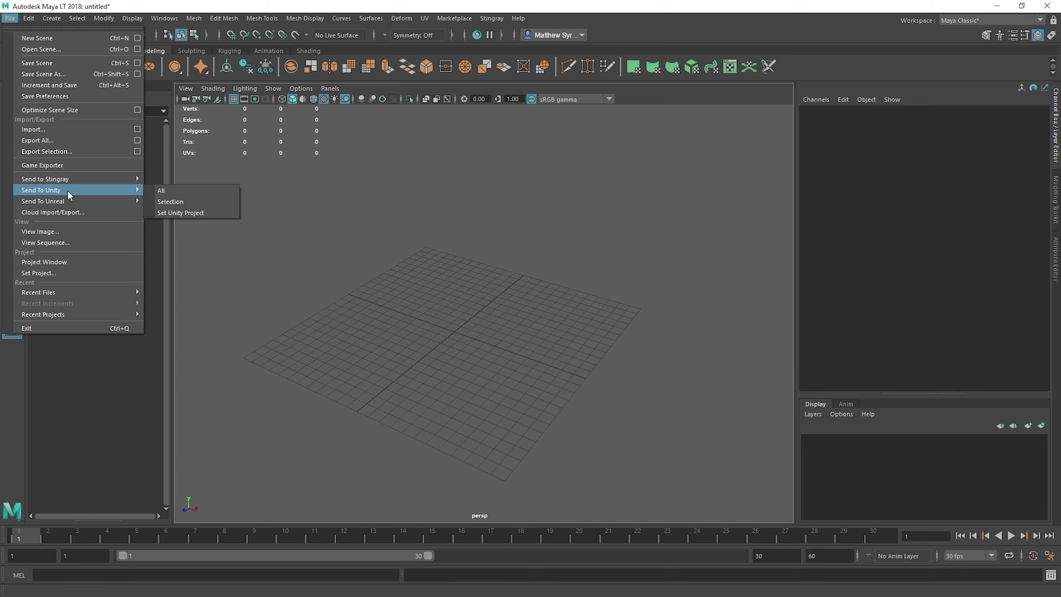
mouse_move(67, 190)
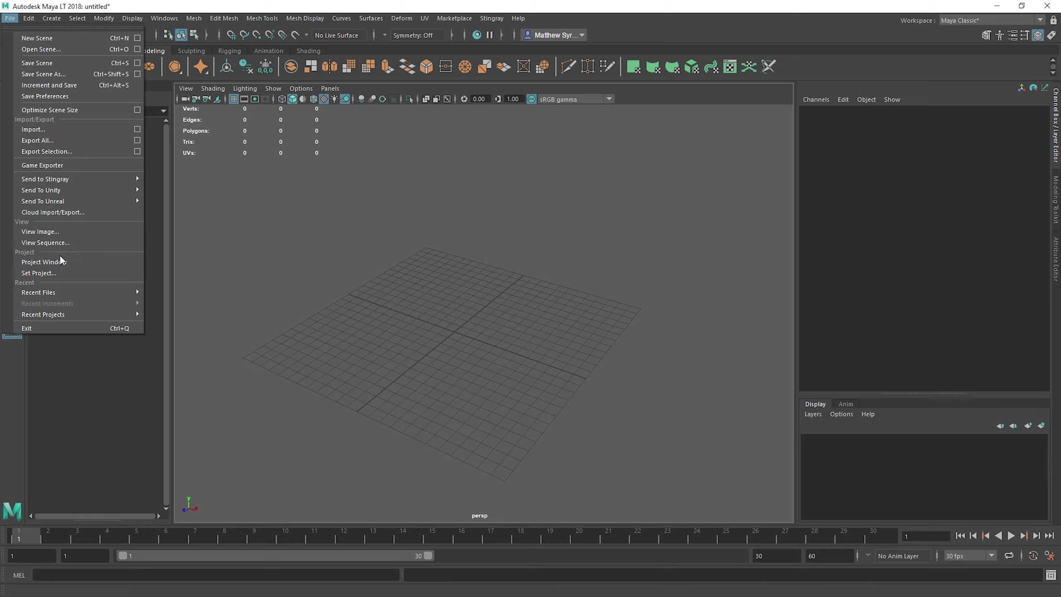
left_click(56, 259)
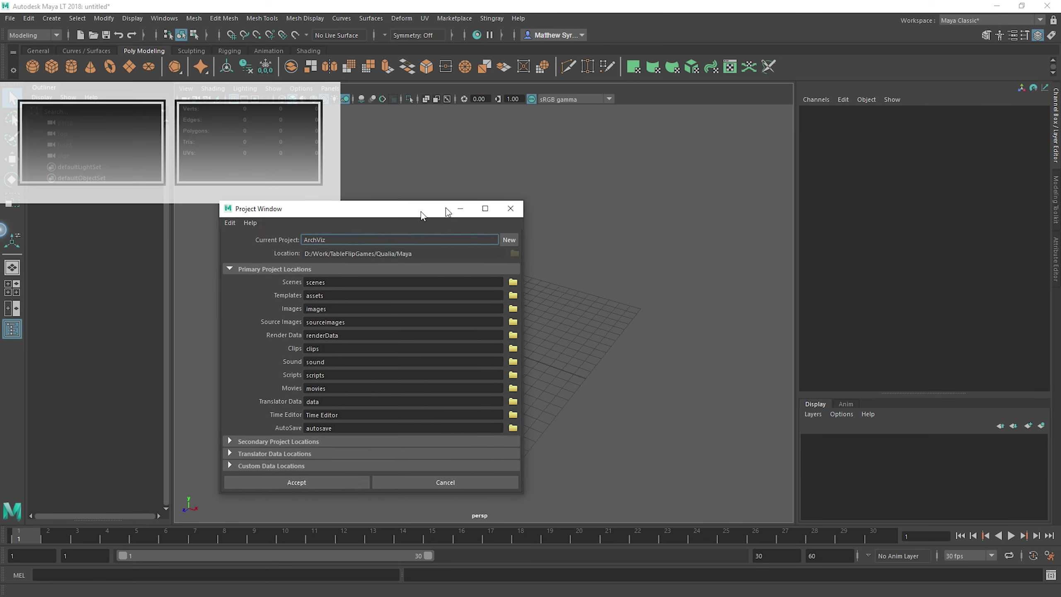
left_click_drag(422, 209, 658, 121)
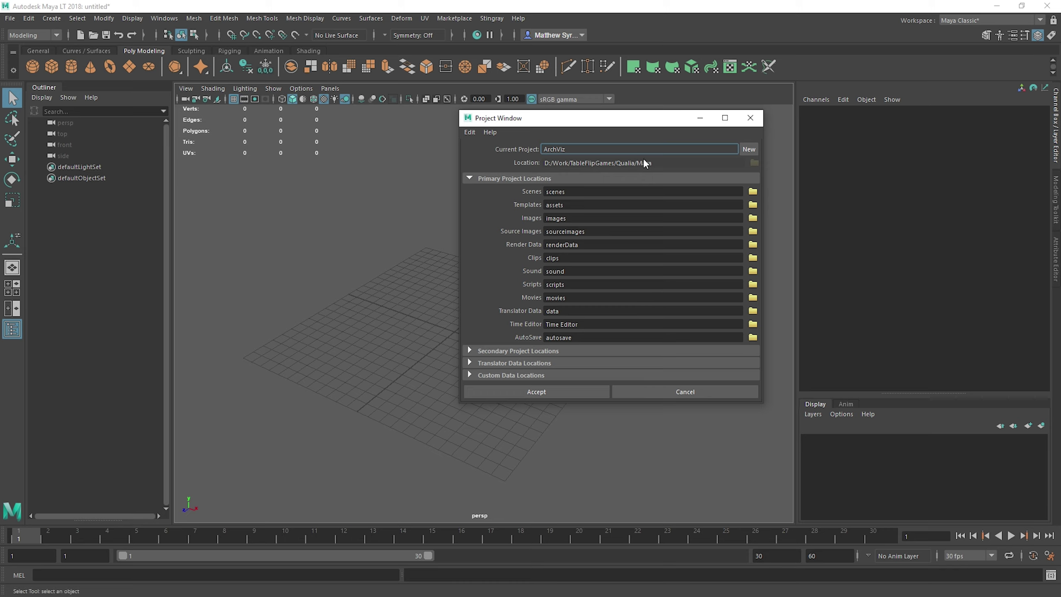
left_click(749, 149)
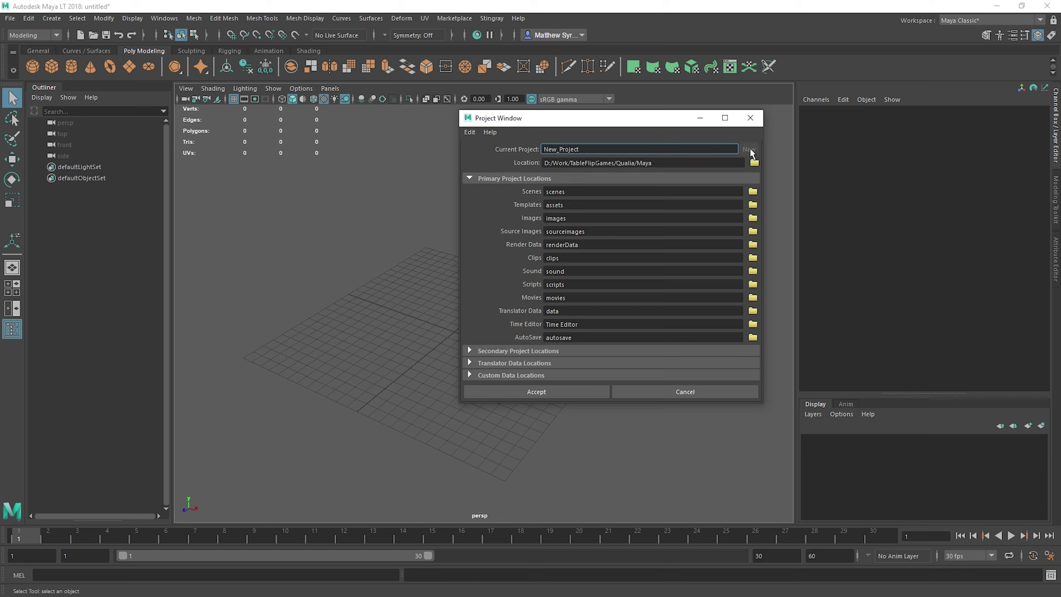
left_click_drag(602, 146, 519, 150)
type("DeskDemo")
Step: Browse for the new project's location and go up to the root of the D: drive
left_click(757, 164)
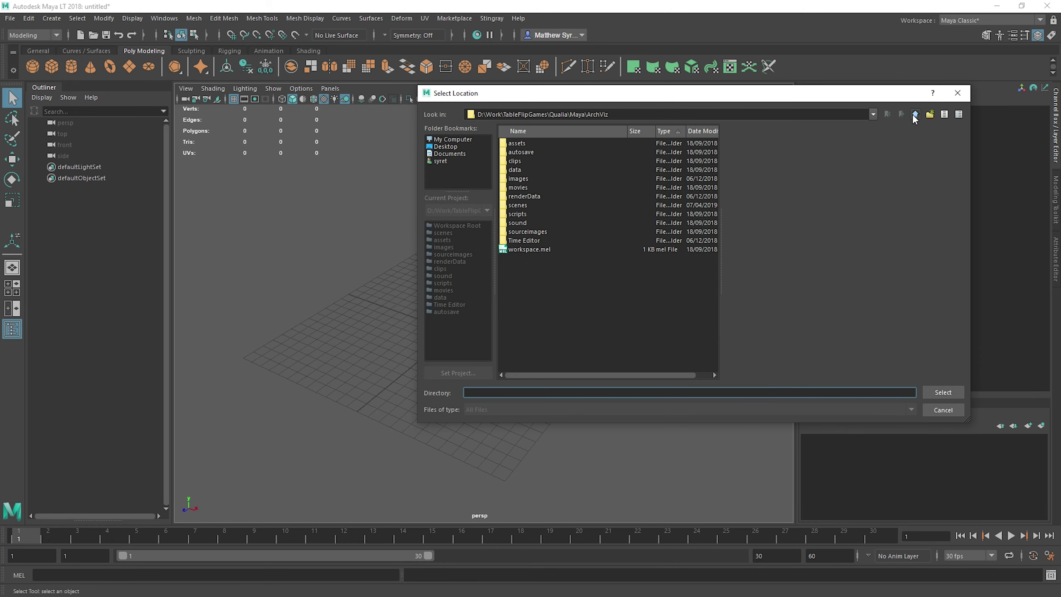
left_click(915, 114)
left_click(916, 113)
left_click(917, 113)
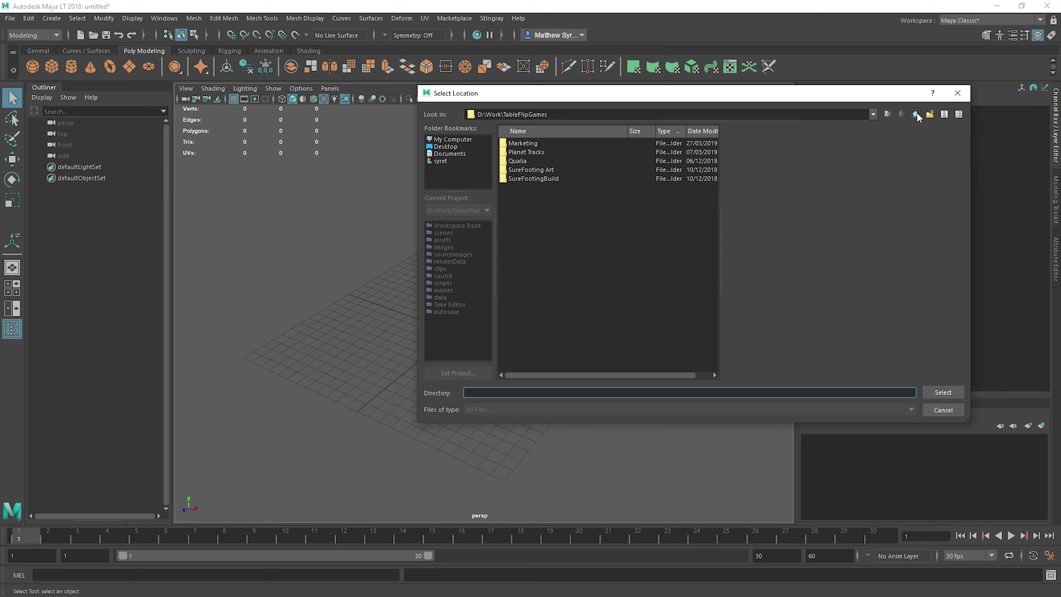
left_click(916, 114)
left_click(917, 114)
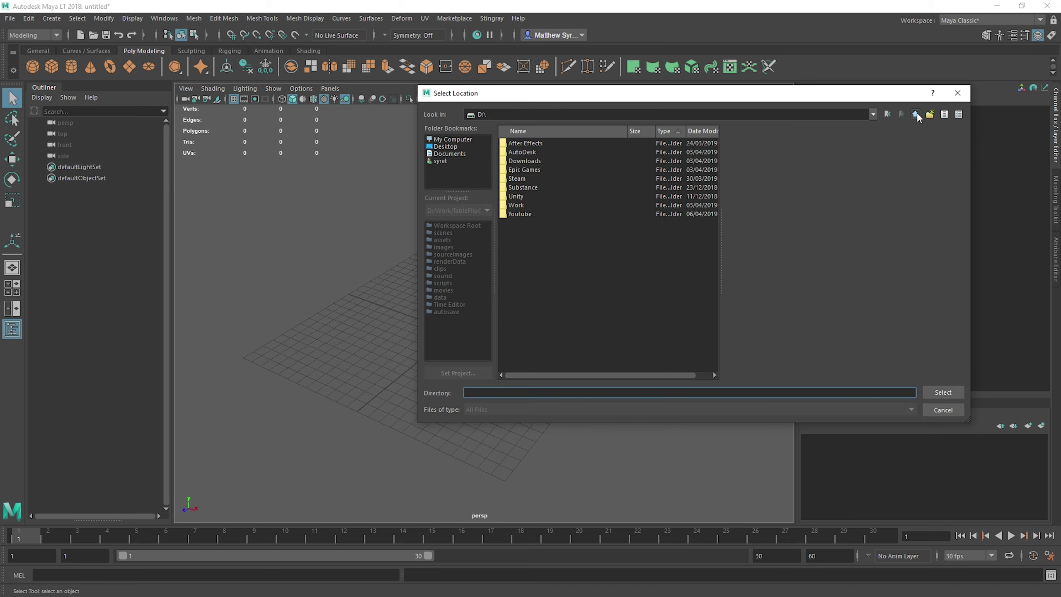
Step: Create a new folder named Demo in the root of the D: drive
right_click(546, 257)
left_click(585, 274)
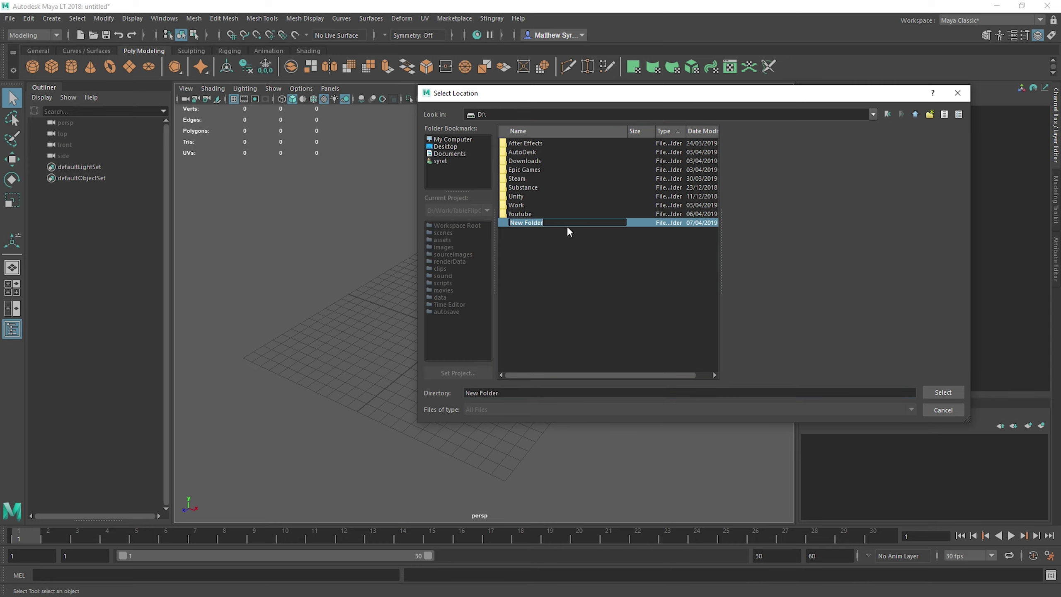
type("Demo")
key("Return")
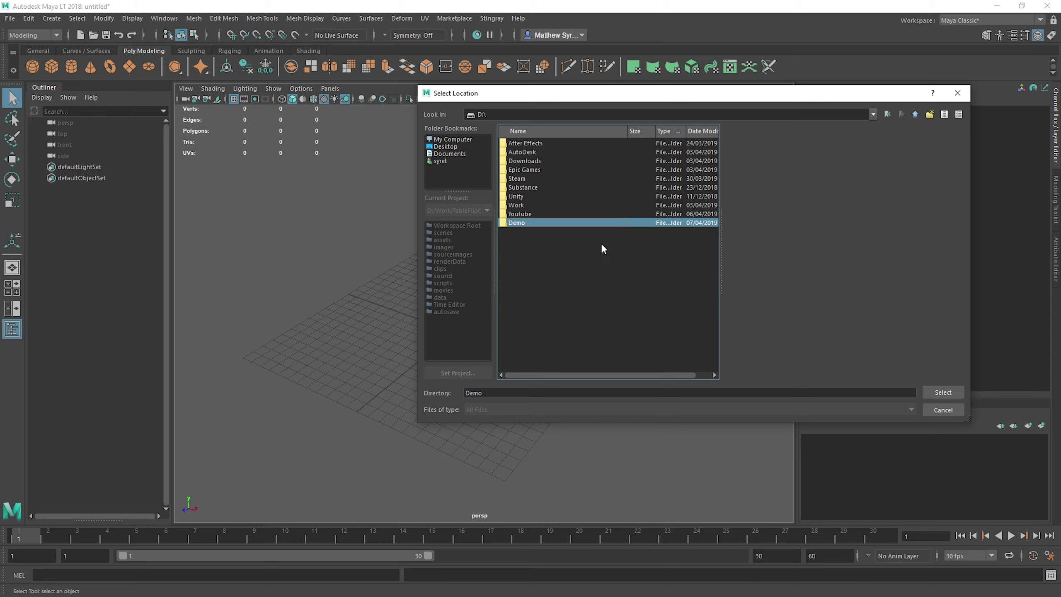
Step: Choose the Demo folder on the D: drive as the DeskDemo project's location and create the project with its default folders
double_click(531, 222)
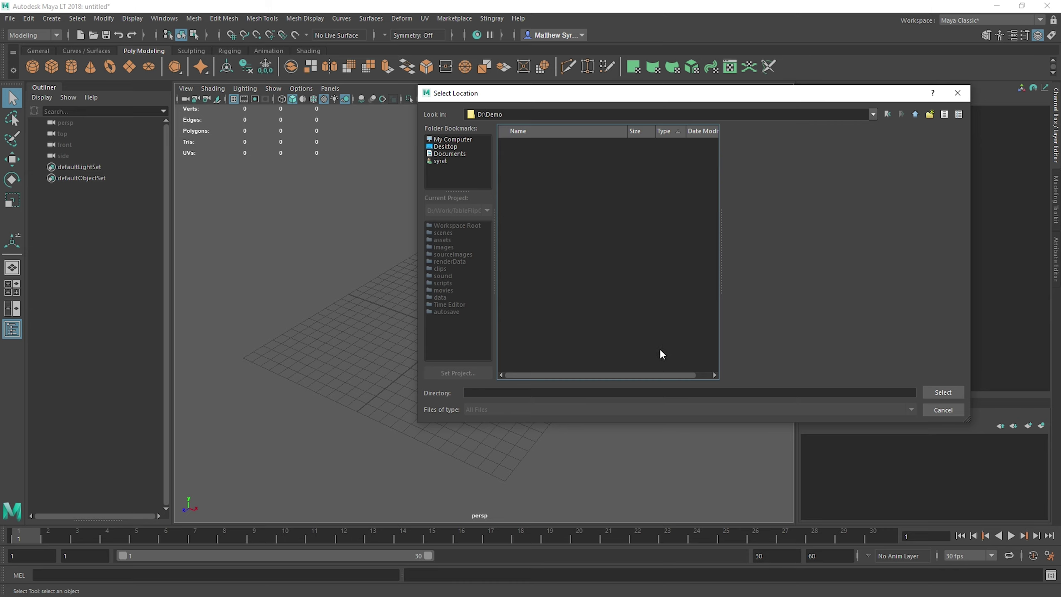
left_click(916, 114)
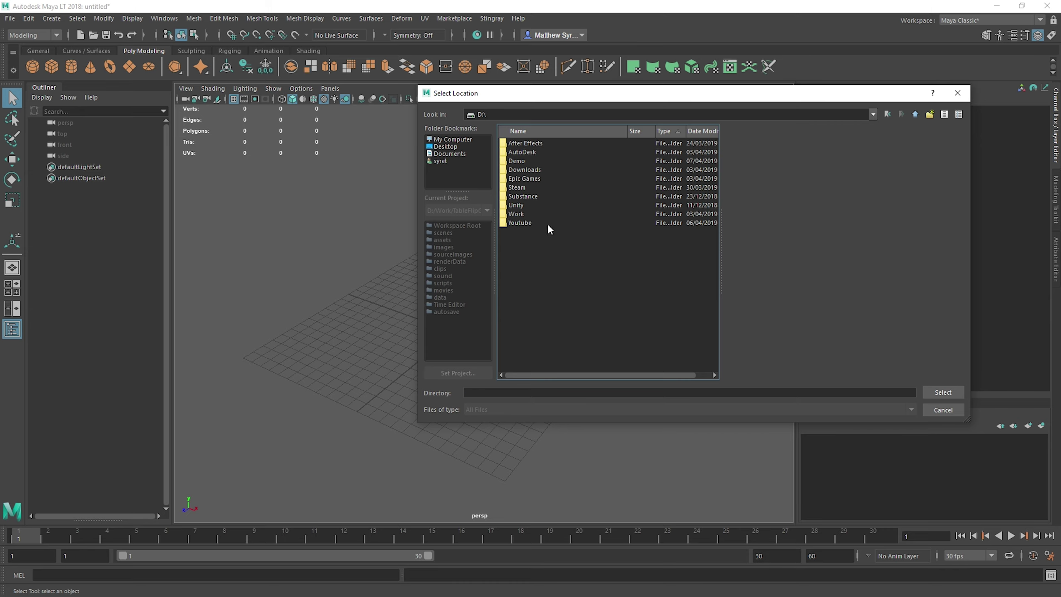
left_click(526, 168)
left_click(526, 161)
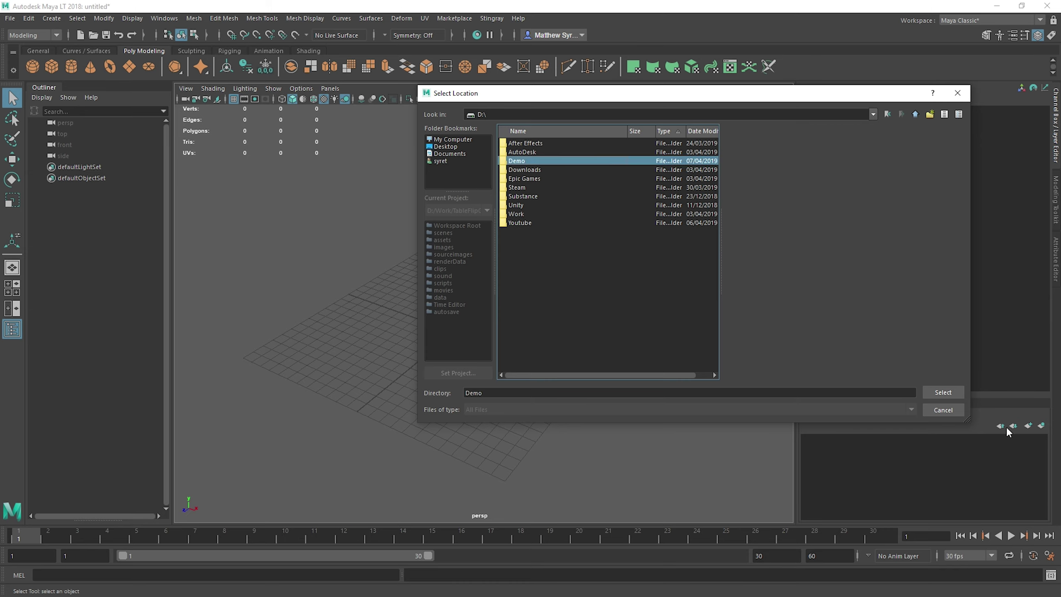
left_click(944, 392)
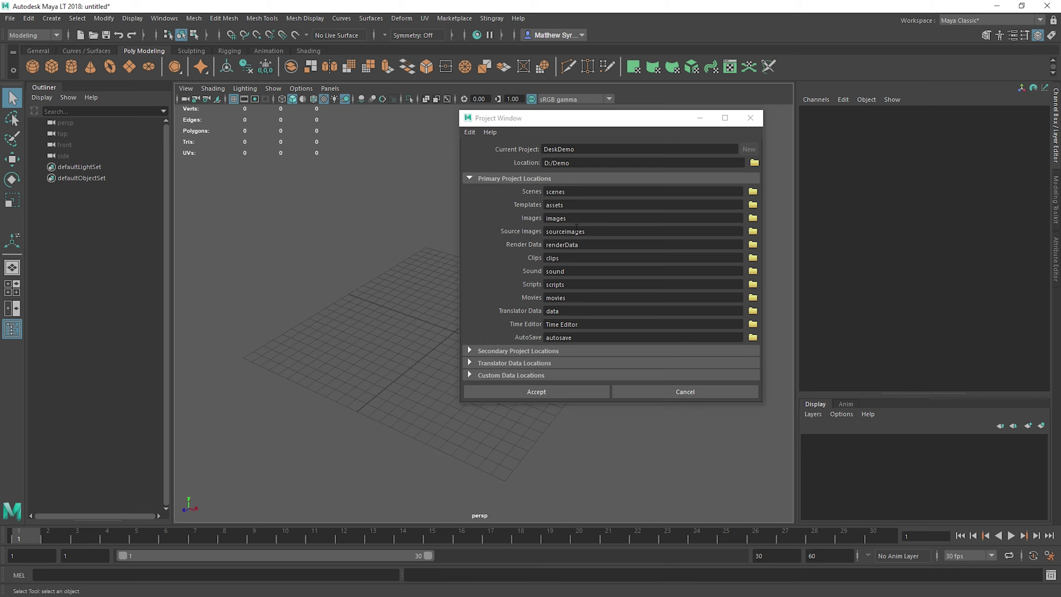
left_click(575, 393)
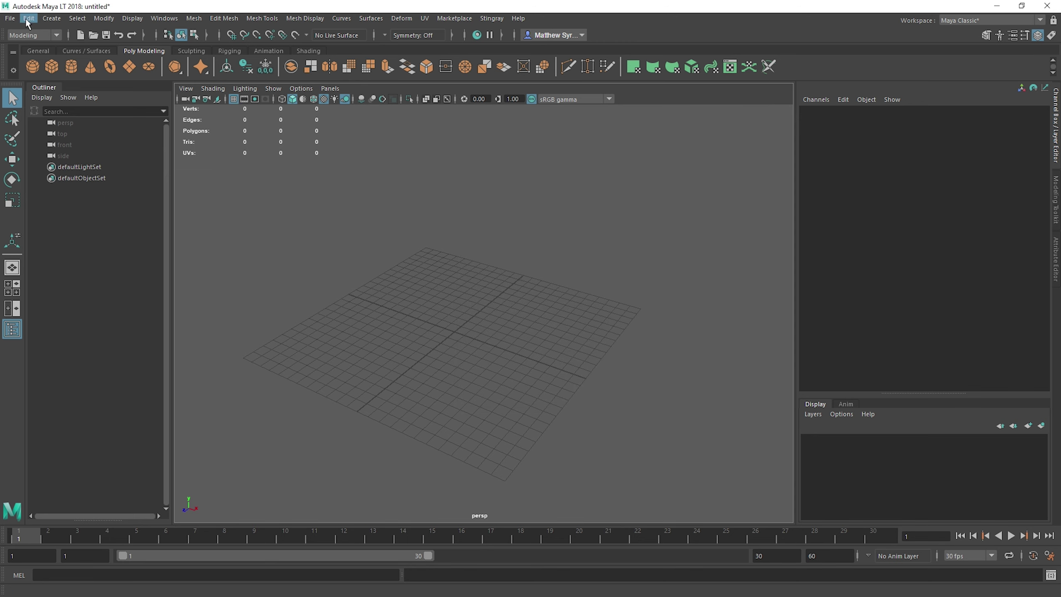
Step: Set the DeskDemo folder in D:\Demo as the current project
left_click(10, 18)
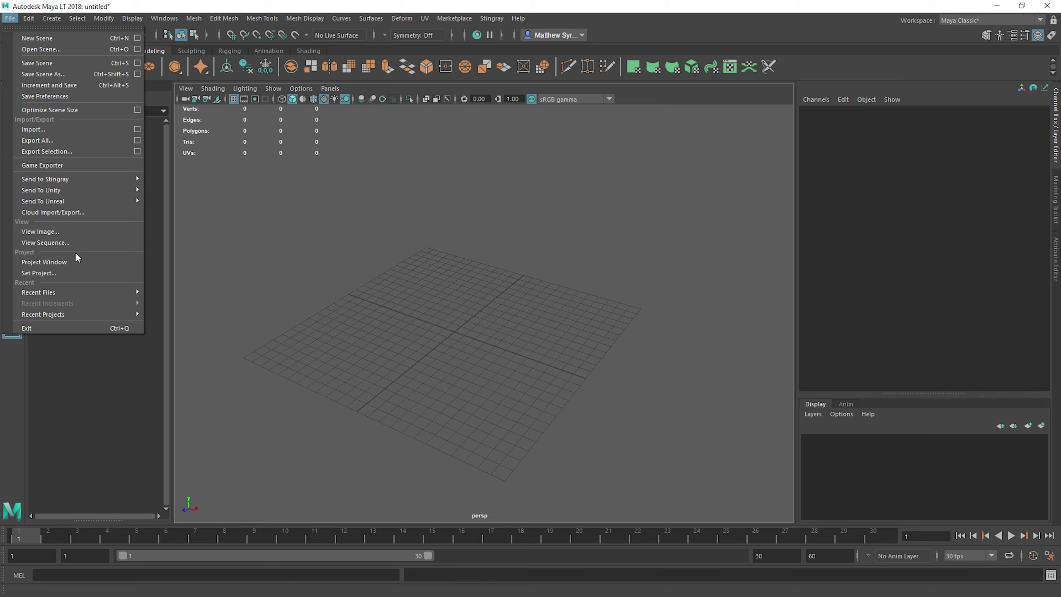
left_click(54, 271)
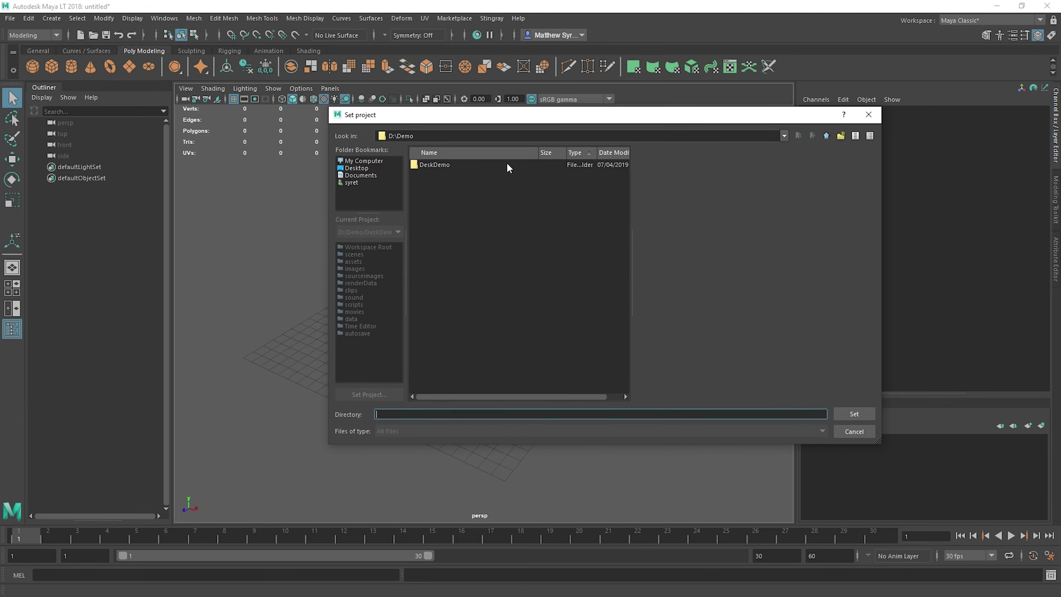
left_click(449, 165)
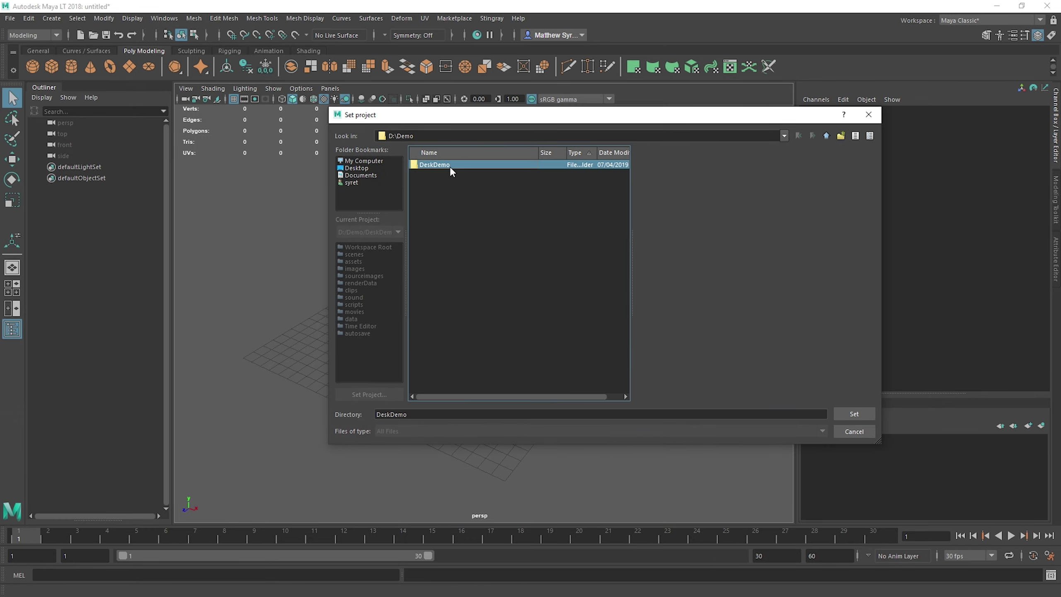
left_click(860, 415)
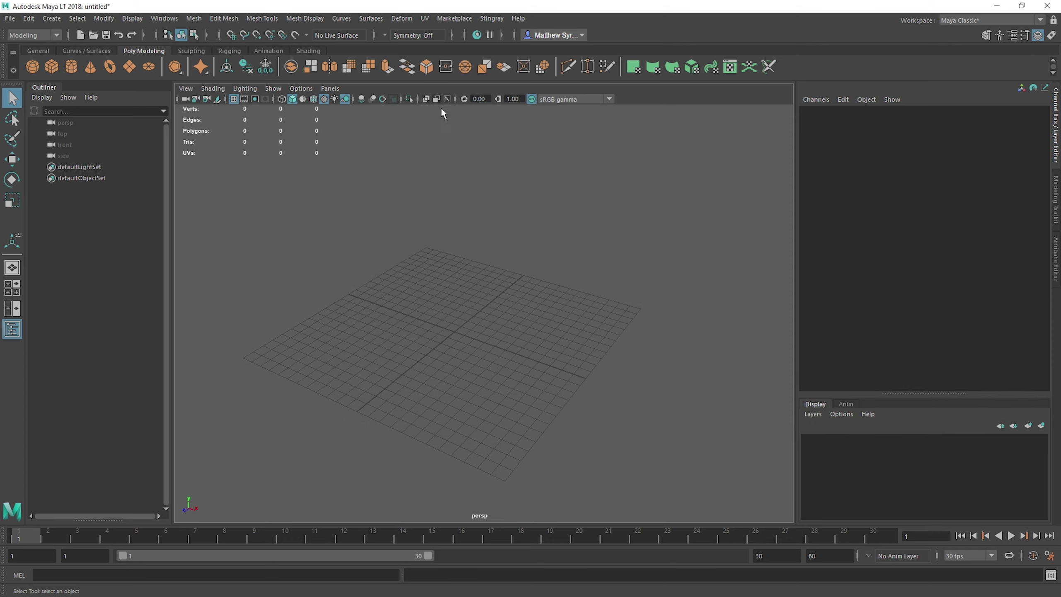
Step: Save the scene as Desk in the project's scenes folder, with Maya LT as the file type
left_click(10, 18)
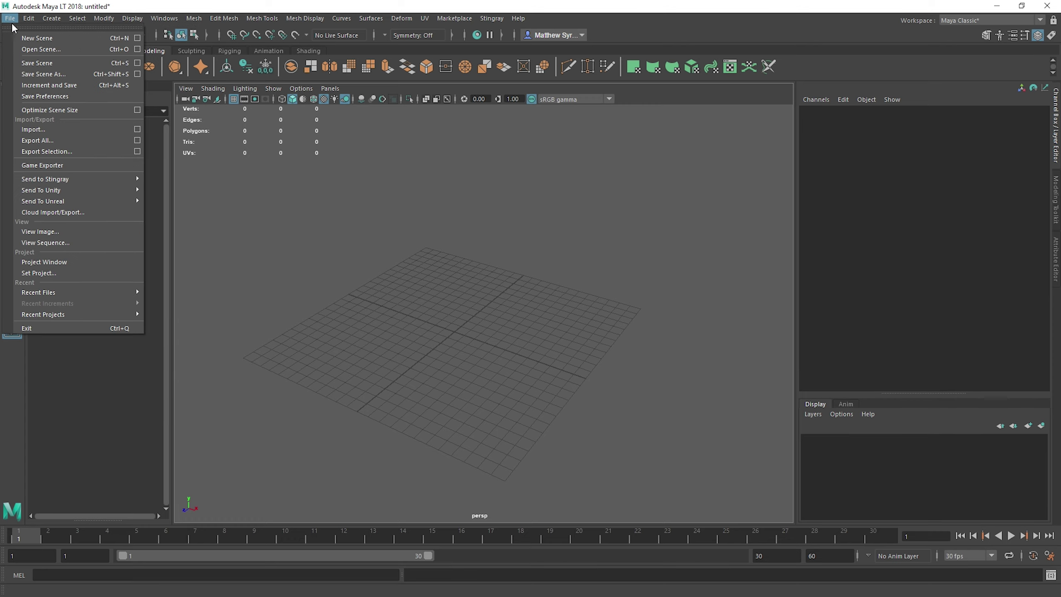
left_click(63, 73)
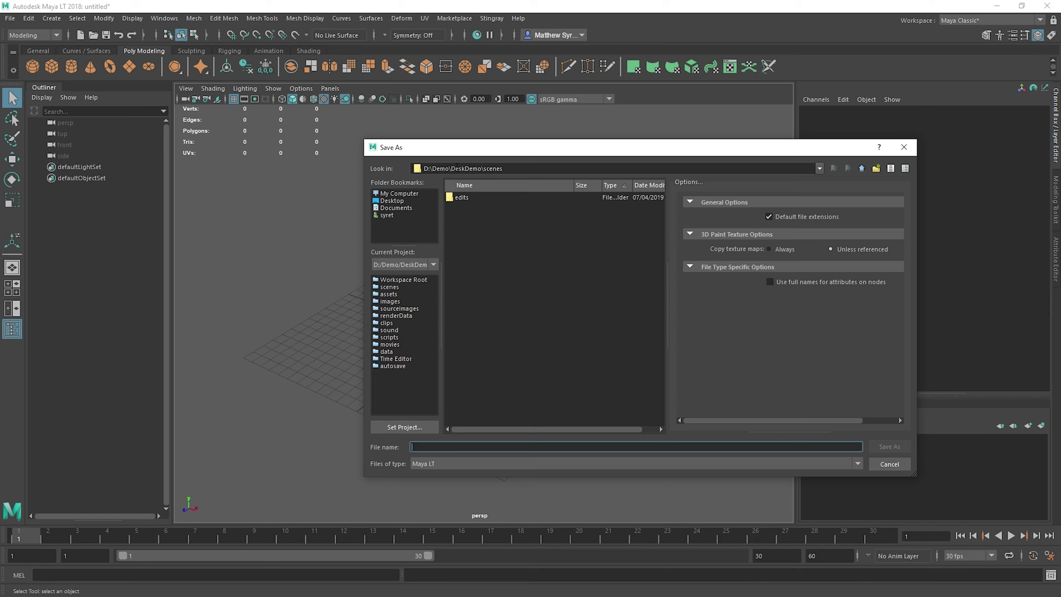
type("Desk")
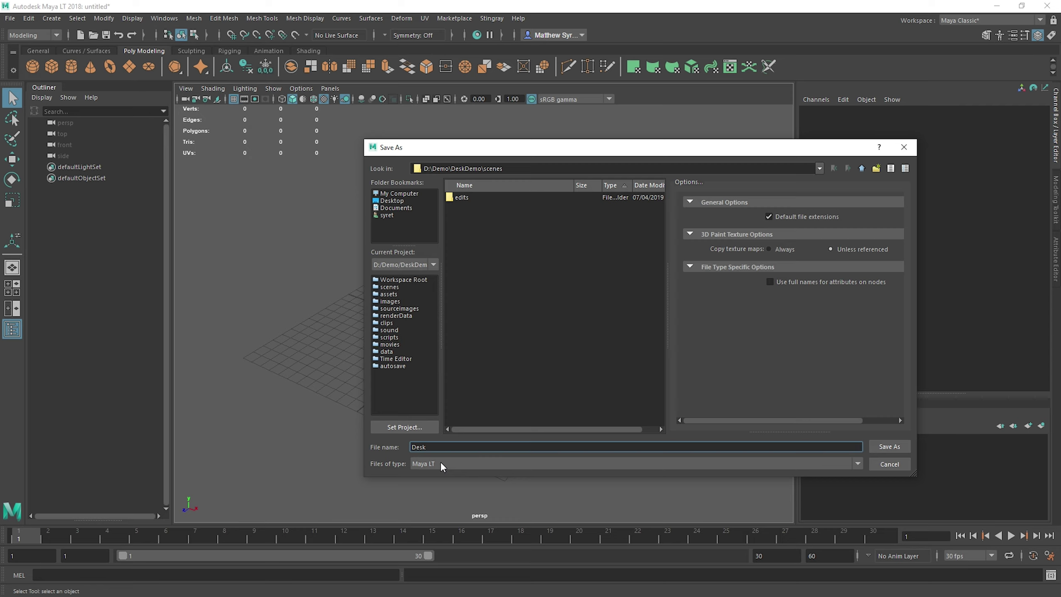
left_click(443, 465)
left_click(434, 476)
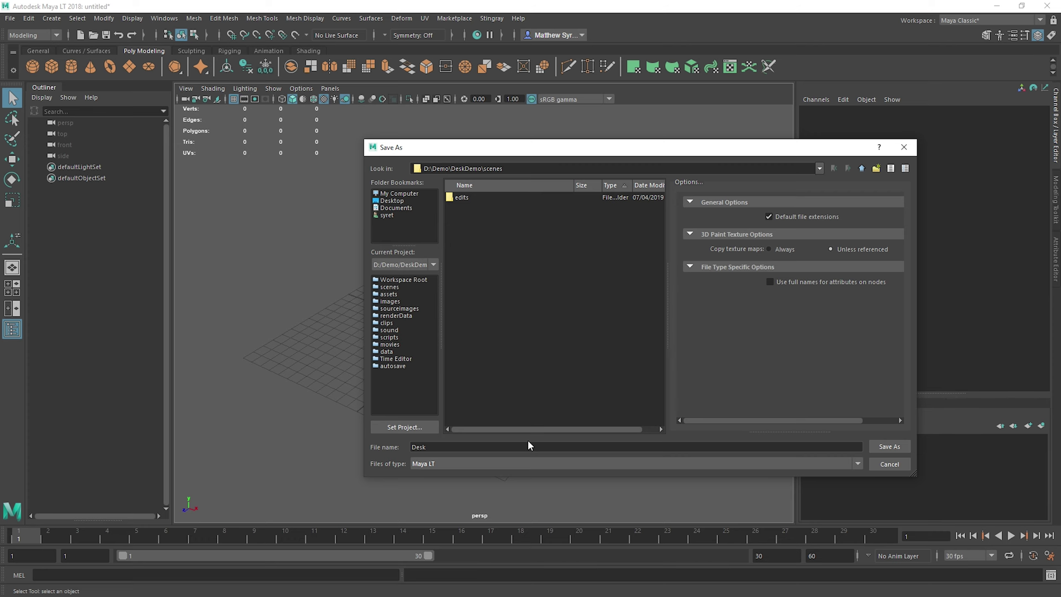
left_click(890, 447)
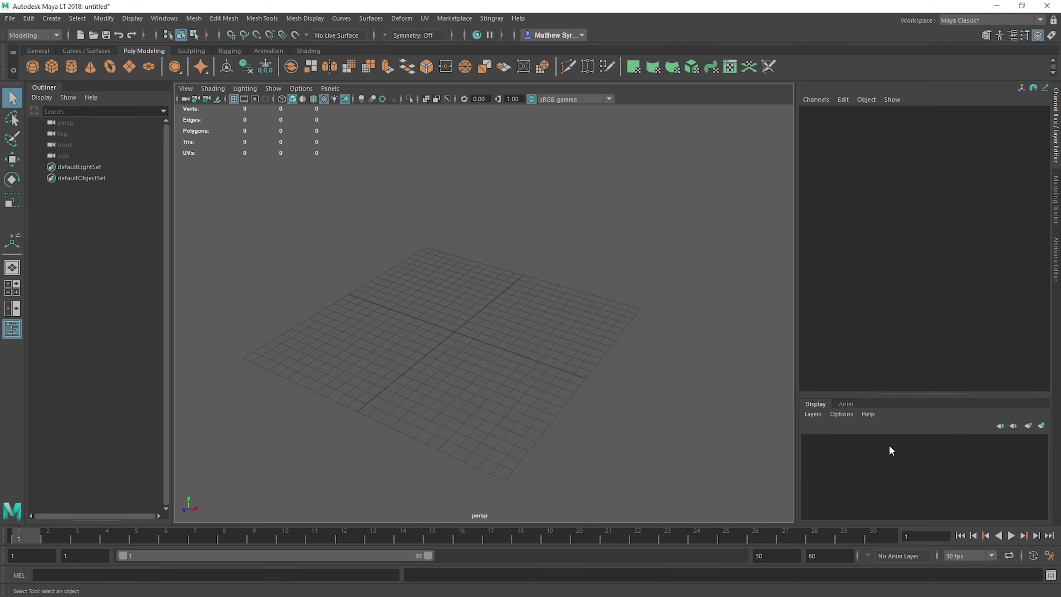
Step: Try to increment and save the scene, and check the scenes folder for the saved Desk file without saving again
left_click(10, 17)
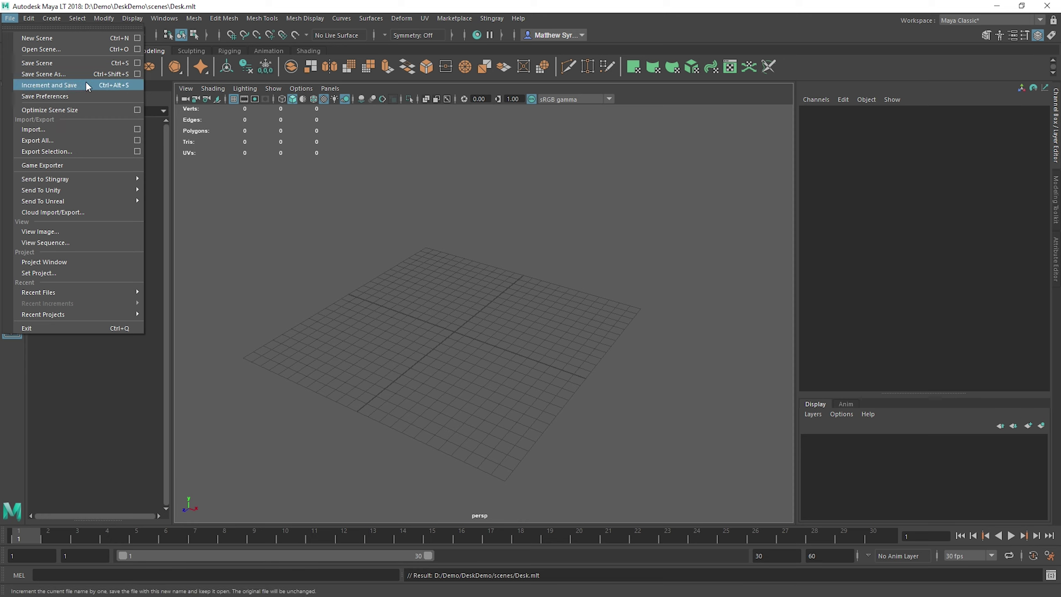
left_click(58, 87)
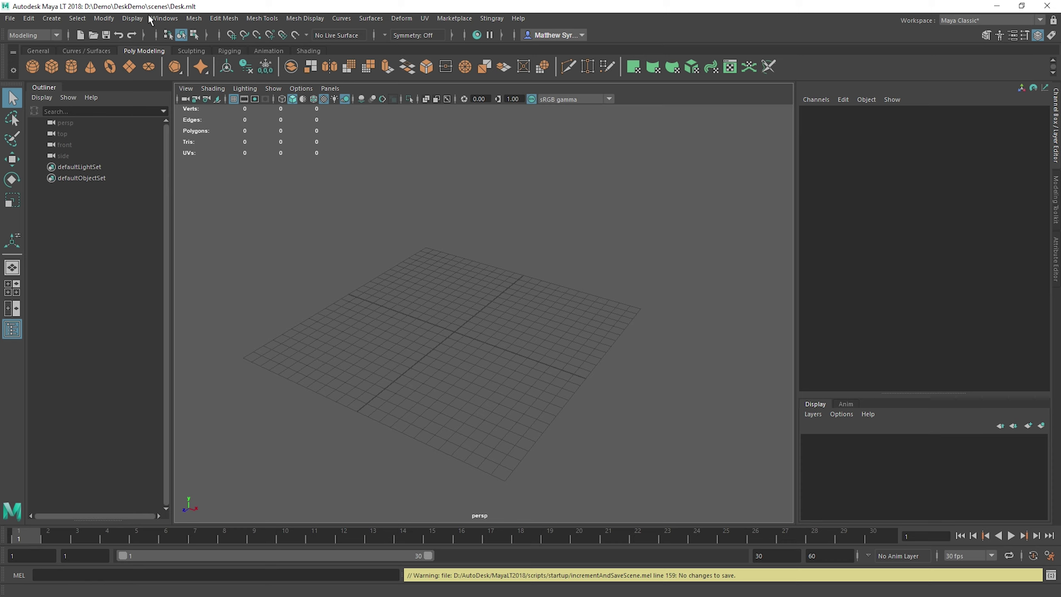
left_click(10, 18)
left_click(53, 81)
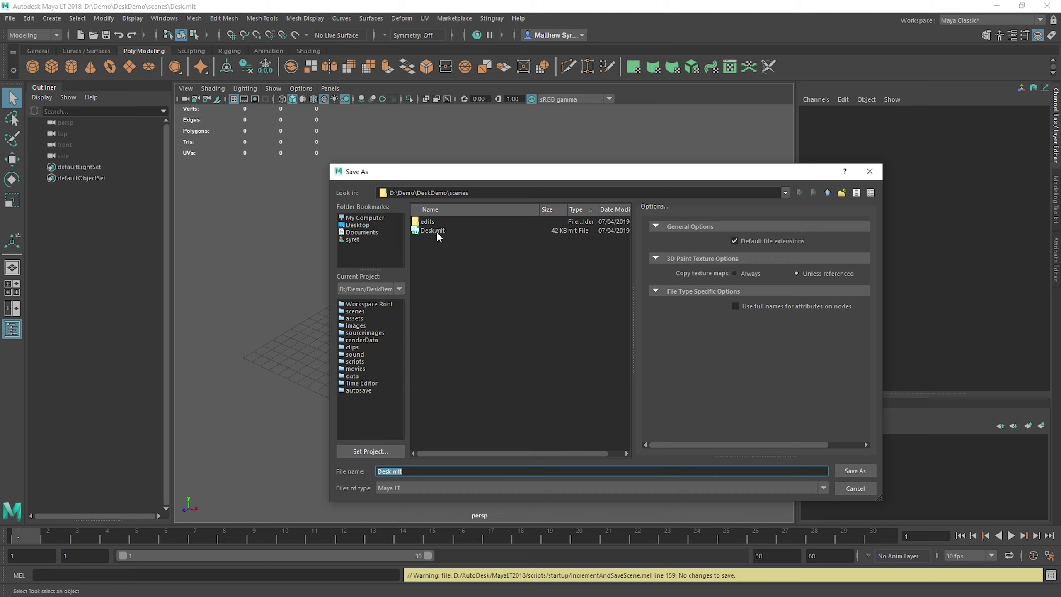
left_click(870, 171)
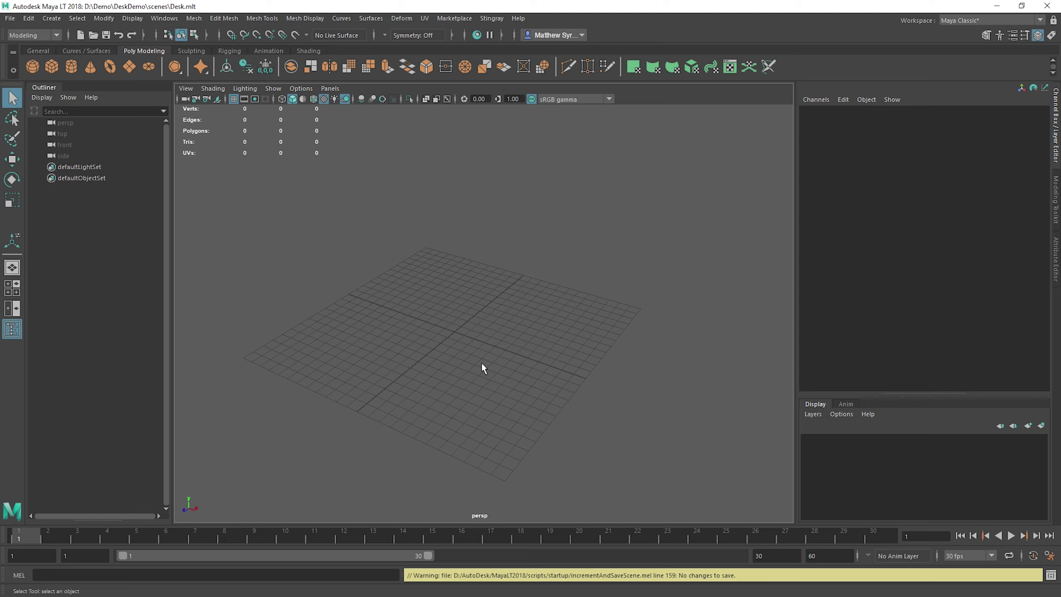
scroll(433, 263, "up", 3)
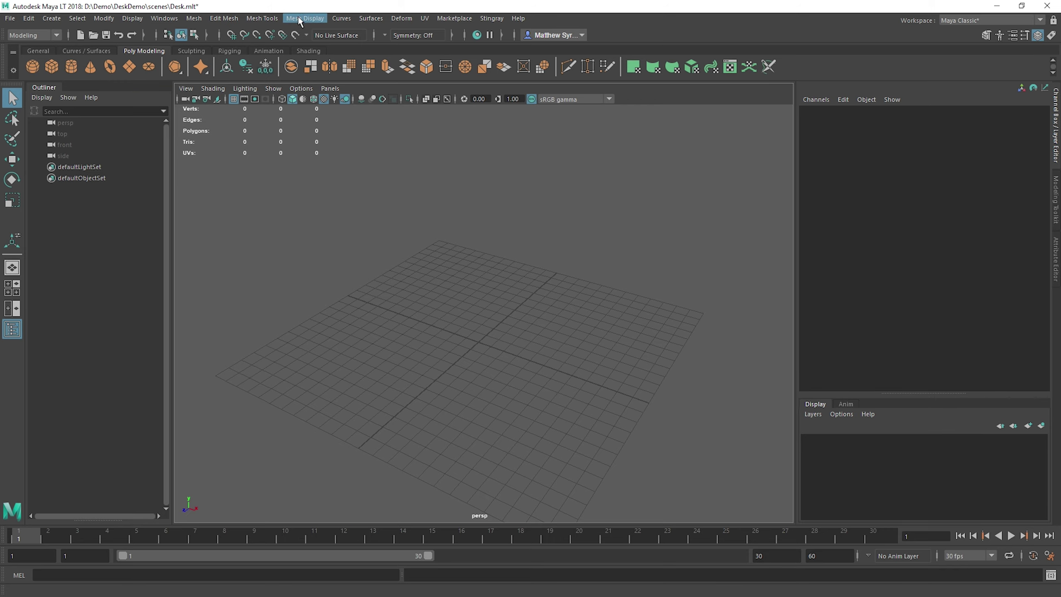
left_click(224, 18)
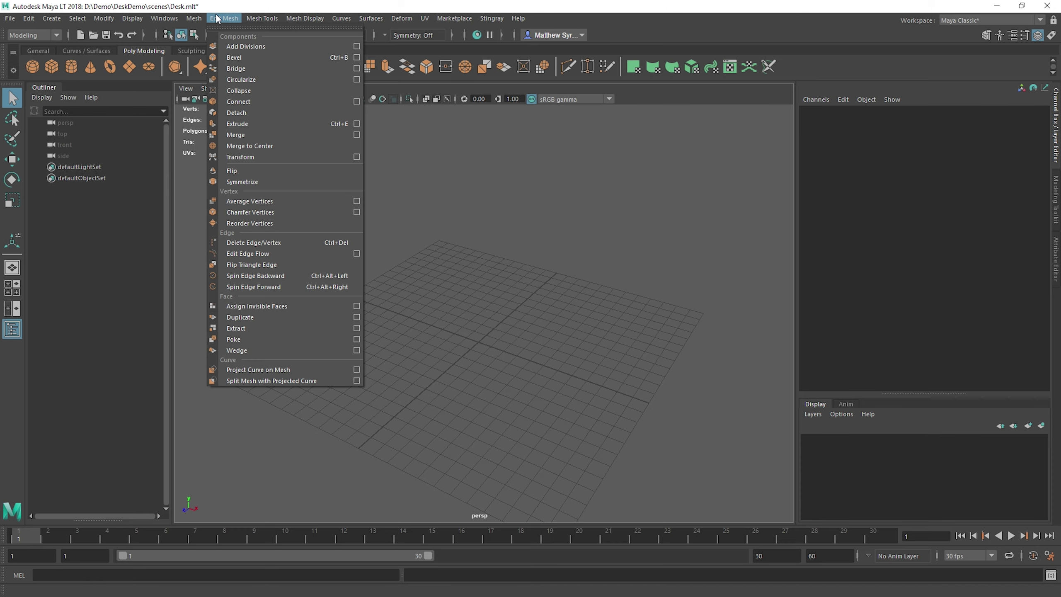
mouse_move(194, 18)
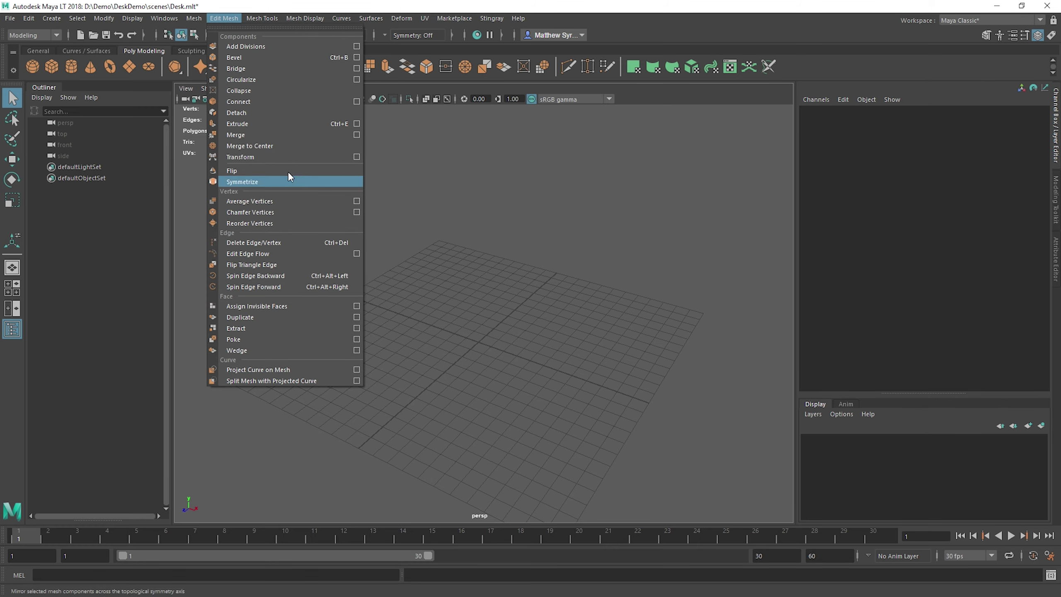
mouse_move(262, 19)
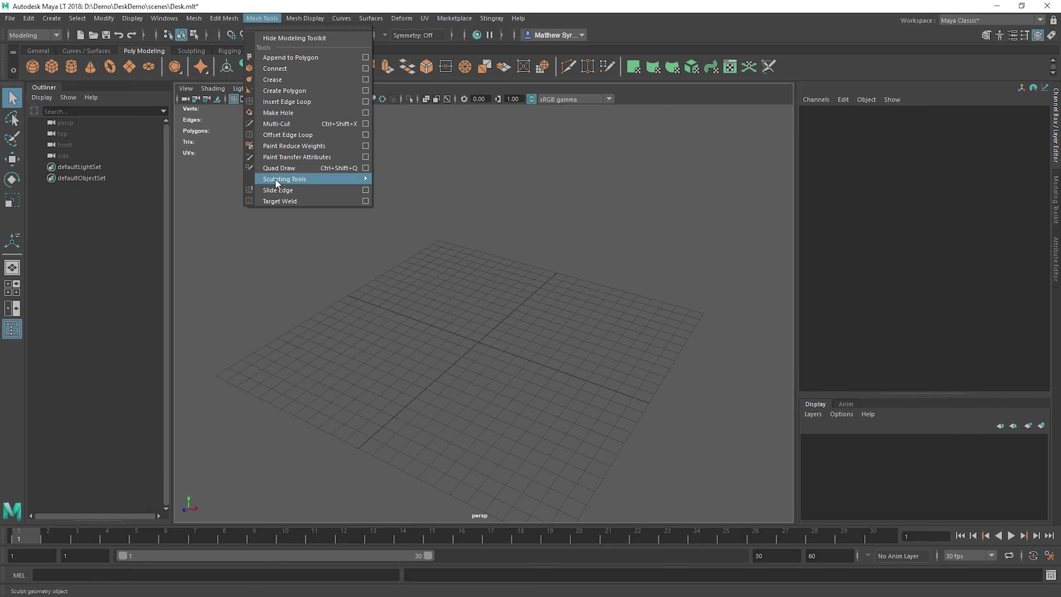
mouse_move(305, 18)
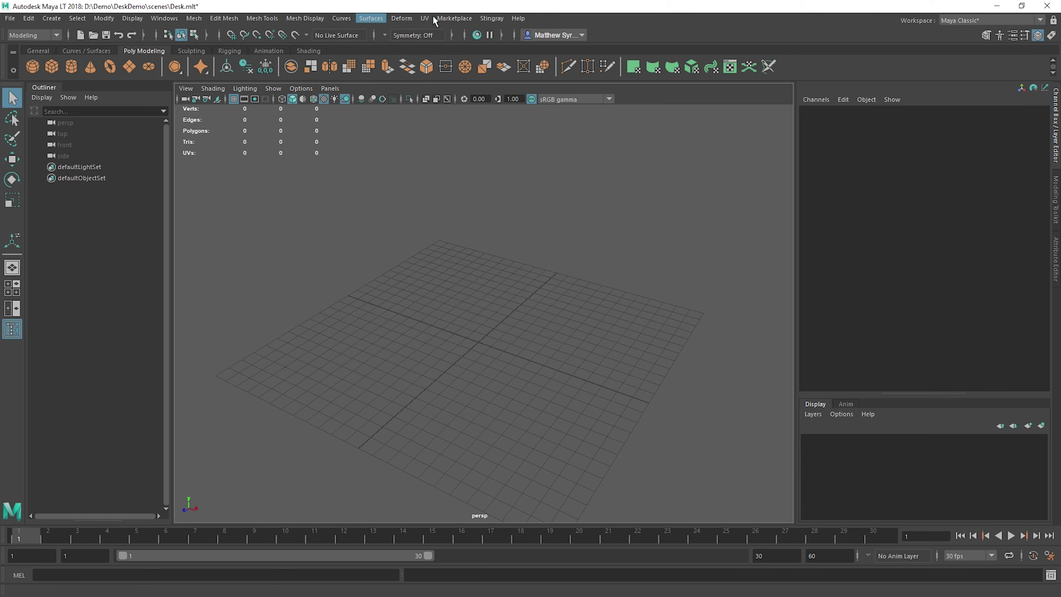
mouse_move(422, 19)
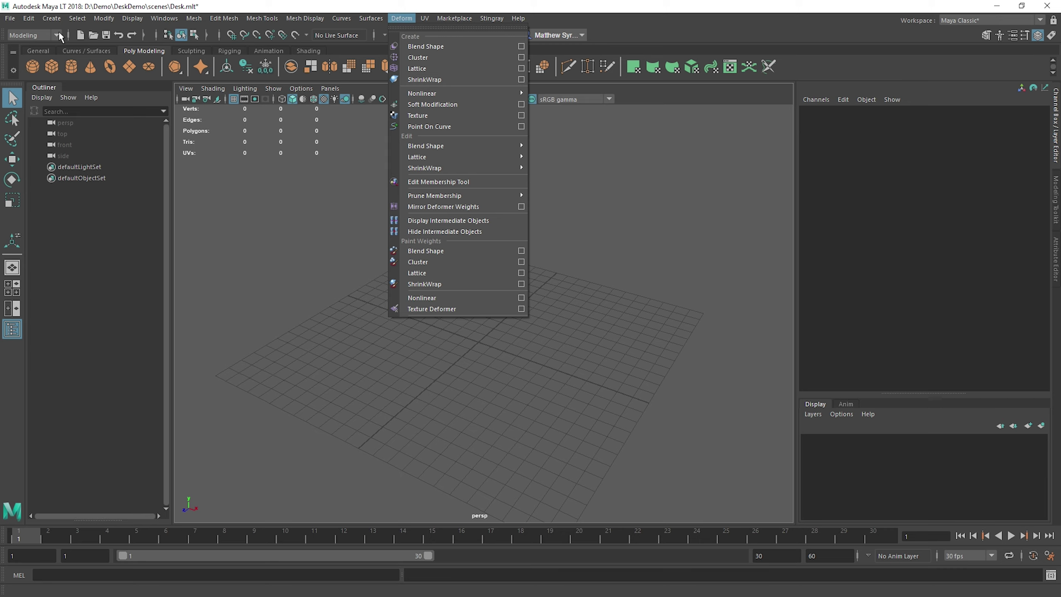
mouse_move(10, 18)
left_click(276, 155)
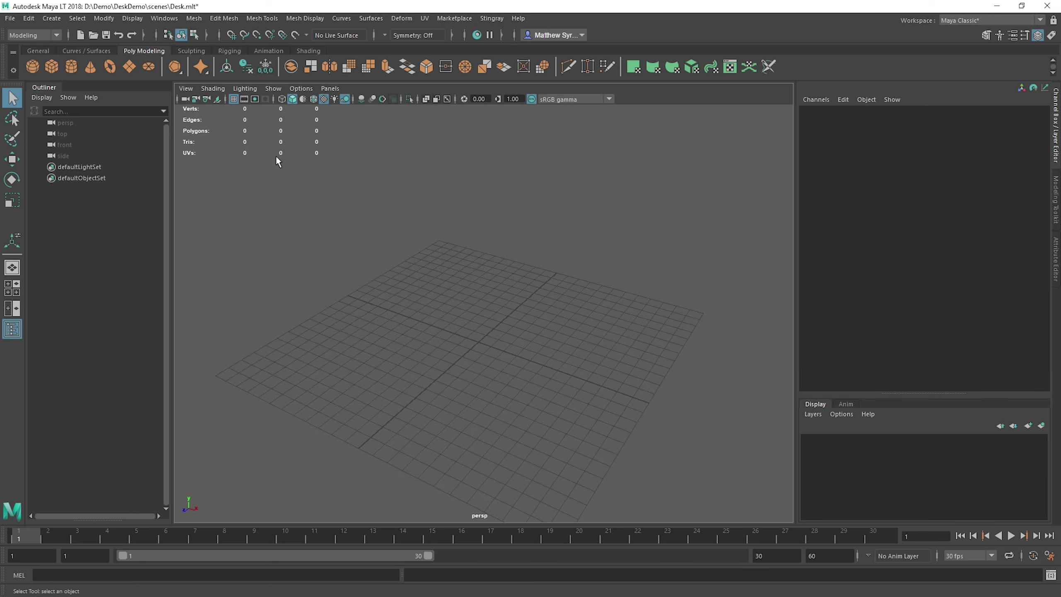
Step: Look through the Rigging, Animation and Shading menu sets and the Menu Set Editor, and return to the Modeling set
left_click(49, 35)
left_click(39, 58)
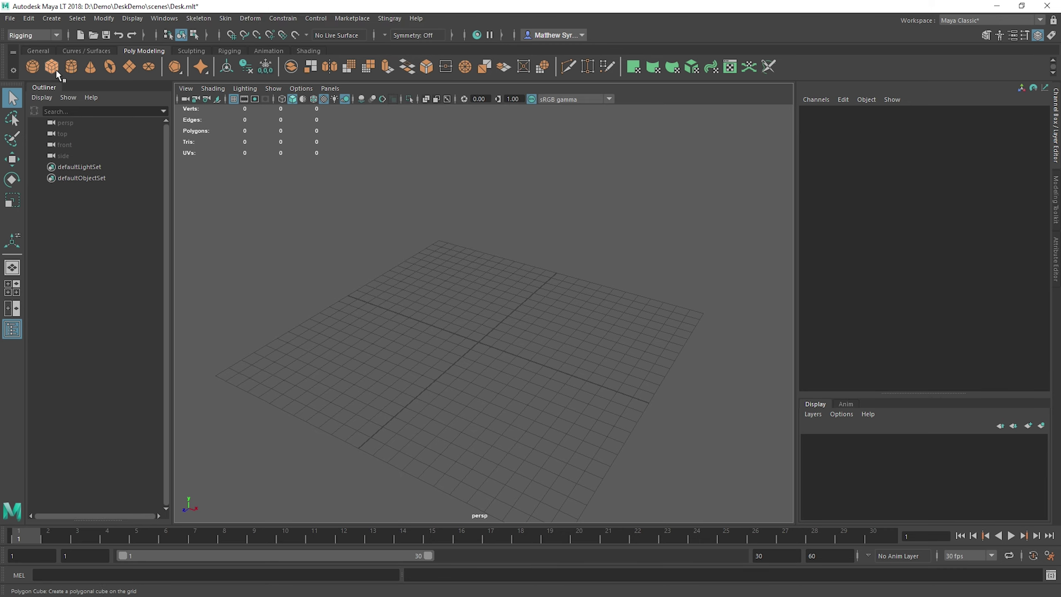
left_click(54, 34)
left_click(22, 69)
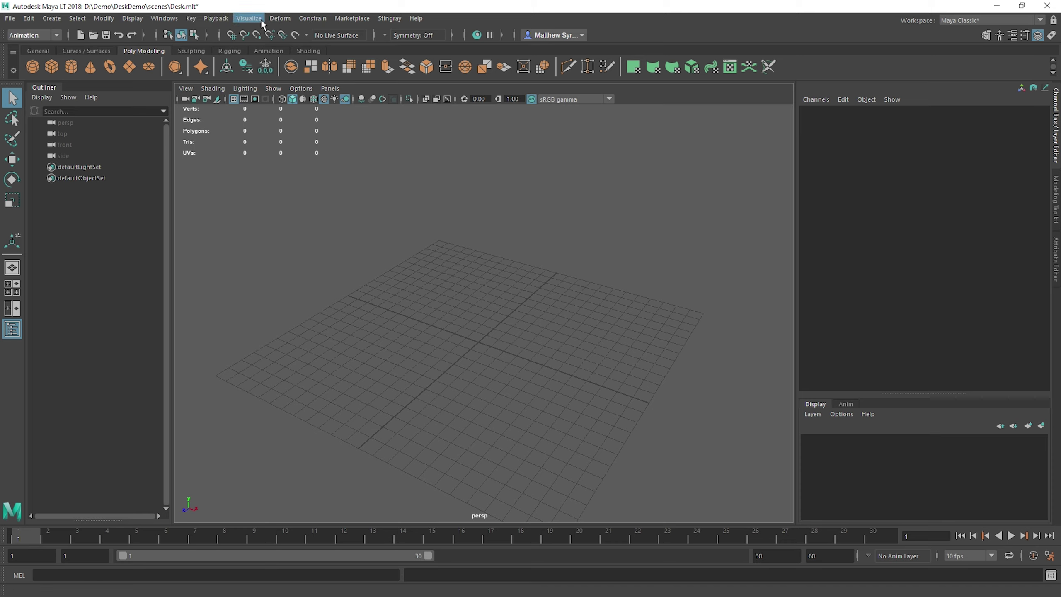
left_click(58, 35)
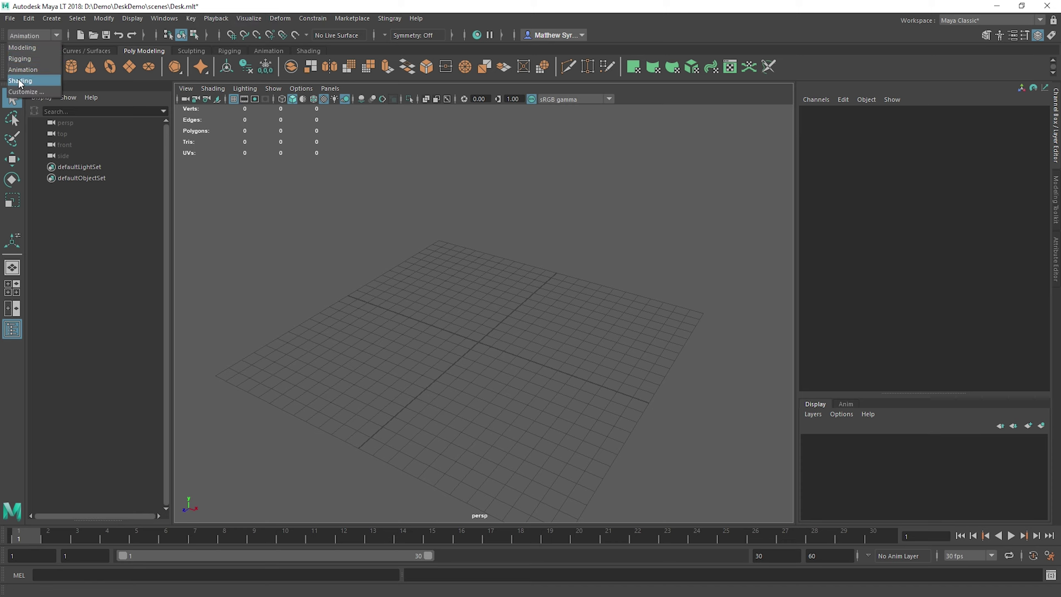
left_click(57, 82)
left_click(48, 36)
key("Escape")
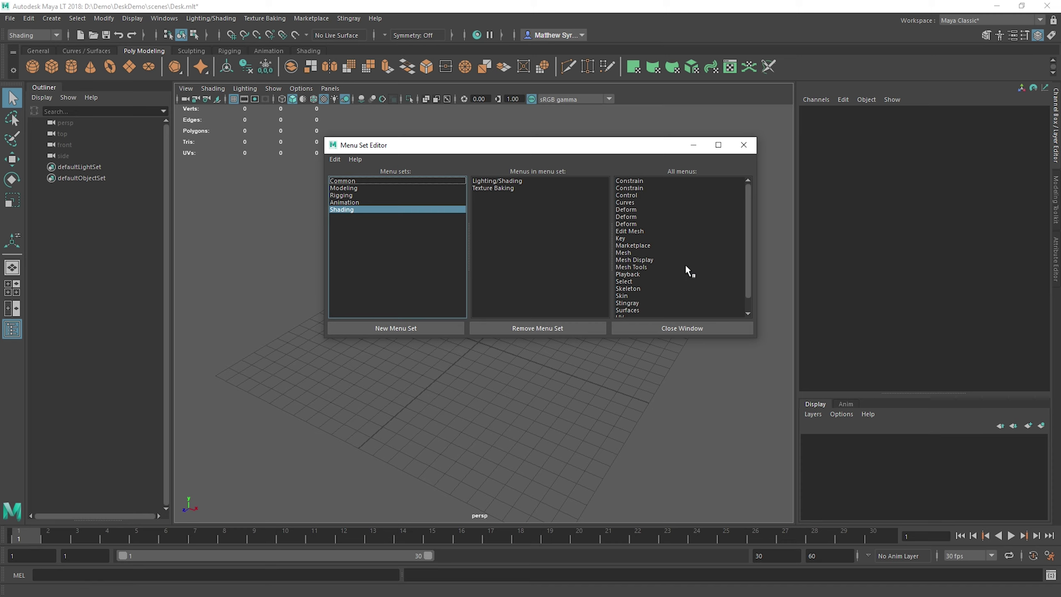
left_click(743, 145)
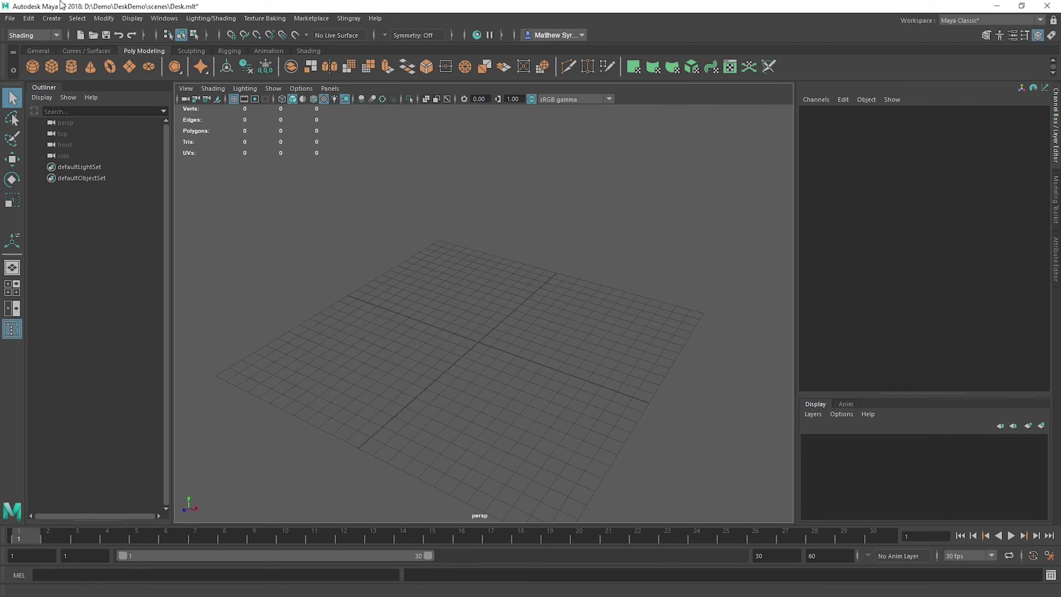
left_click(34, 35)
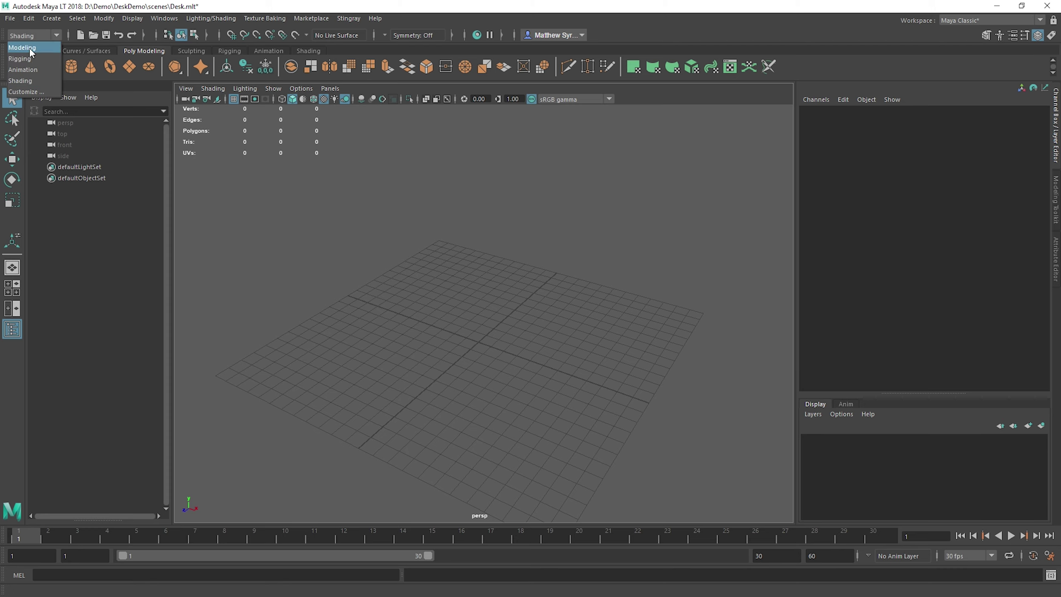
left_click(23, 47)
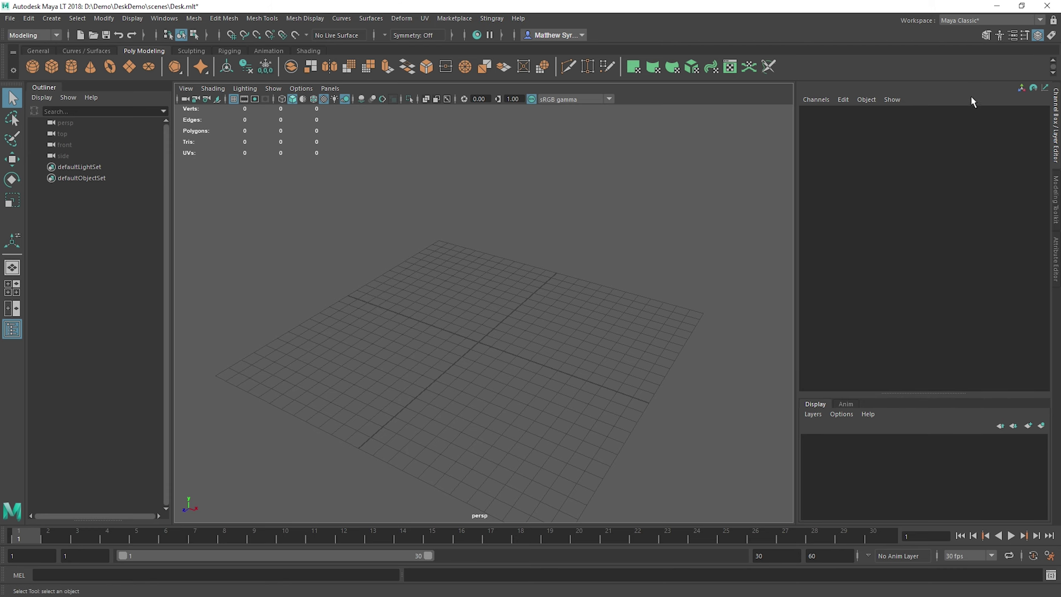
Step: Hide the Outliner so the single perspective view takes up its space
left_click_drag(44, 85, 25, 120)
left_click(12, 309)
left_click(8, 292)
left_click(12, 267)
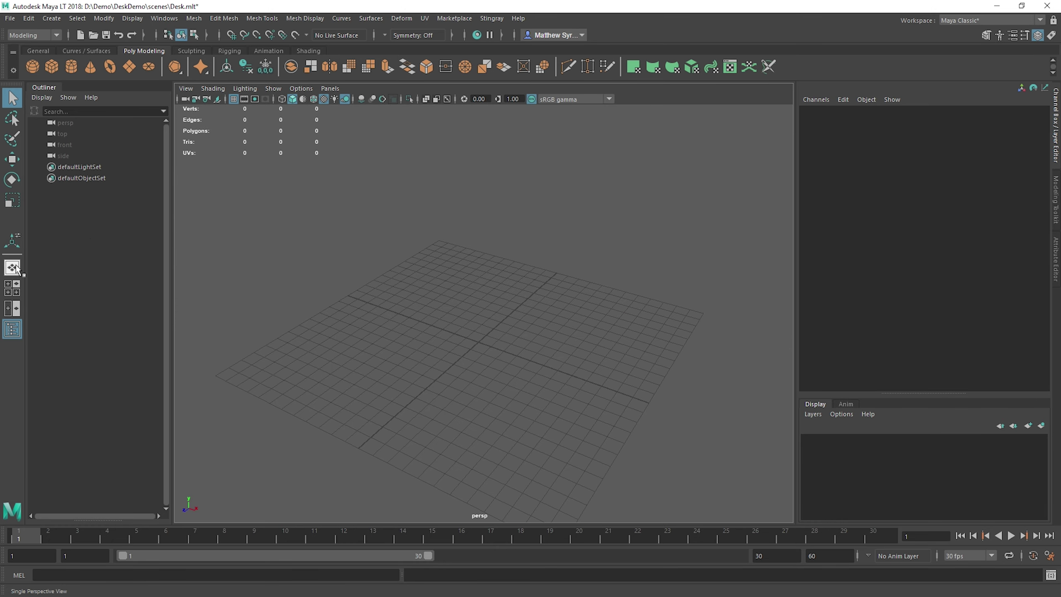
left_click(12, 331)
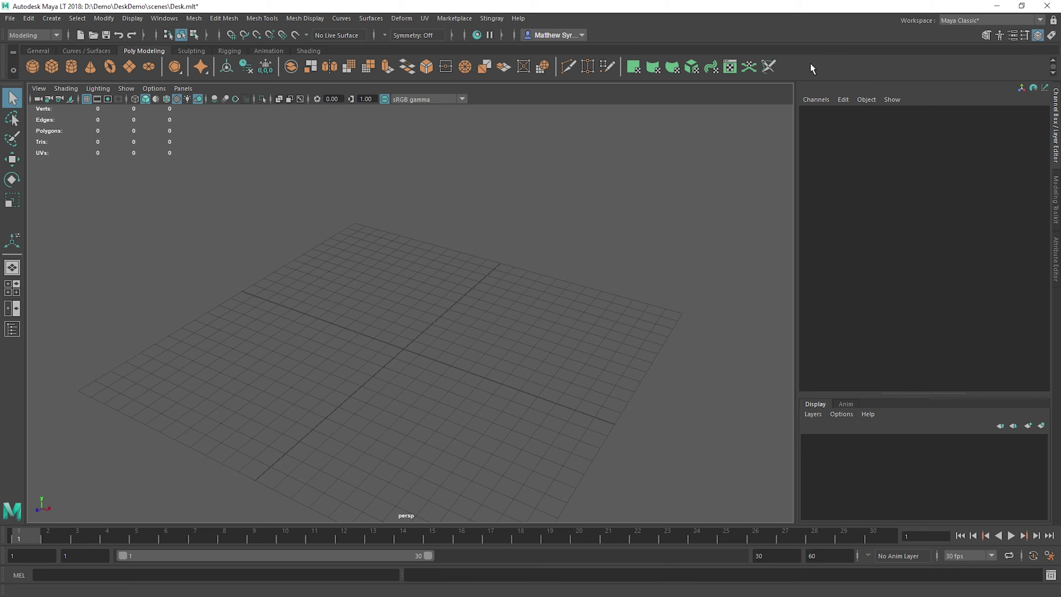
Step: Look at the Modeling Toolkit and the Attribute Editor
left_click(1056, 204)
left_click(1057, 255)
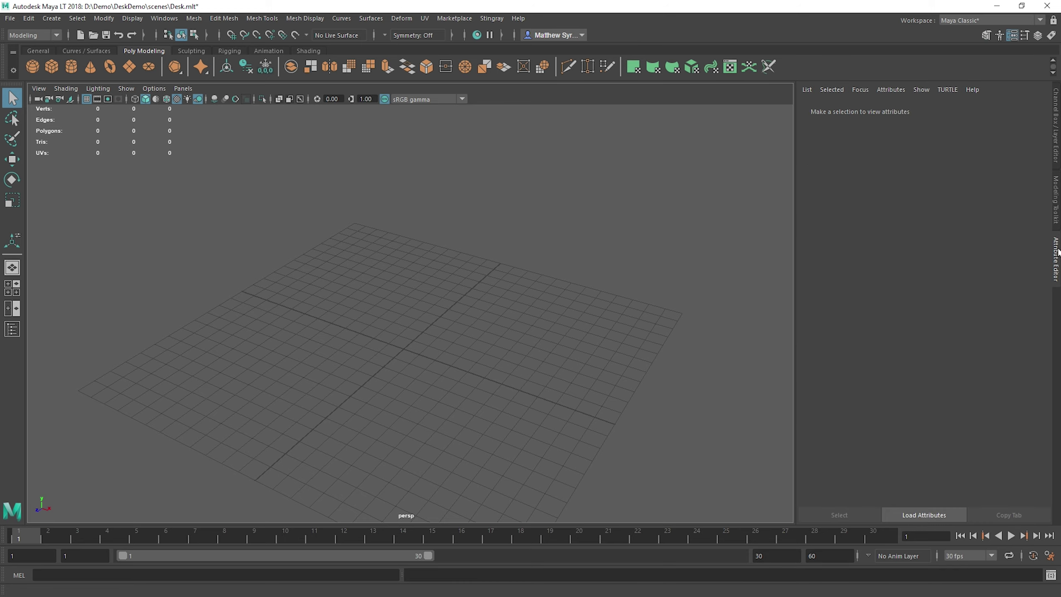
Step: Look through the Modeling Toolkit and the Attribute Editor again, and leave the Channel Box / Layer Editor shown
left_click(1056, 211)
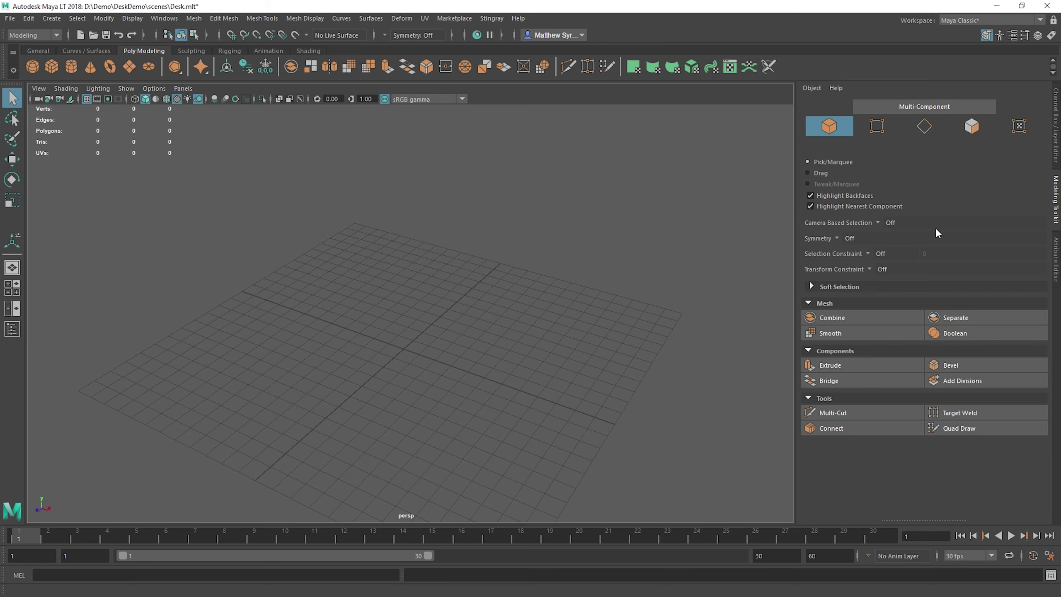
left_click(1055, 254)
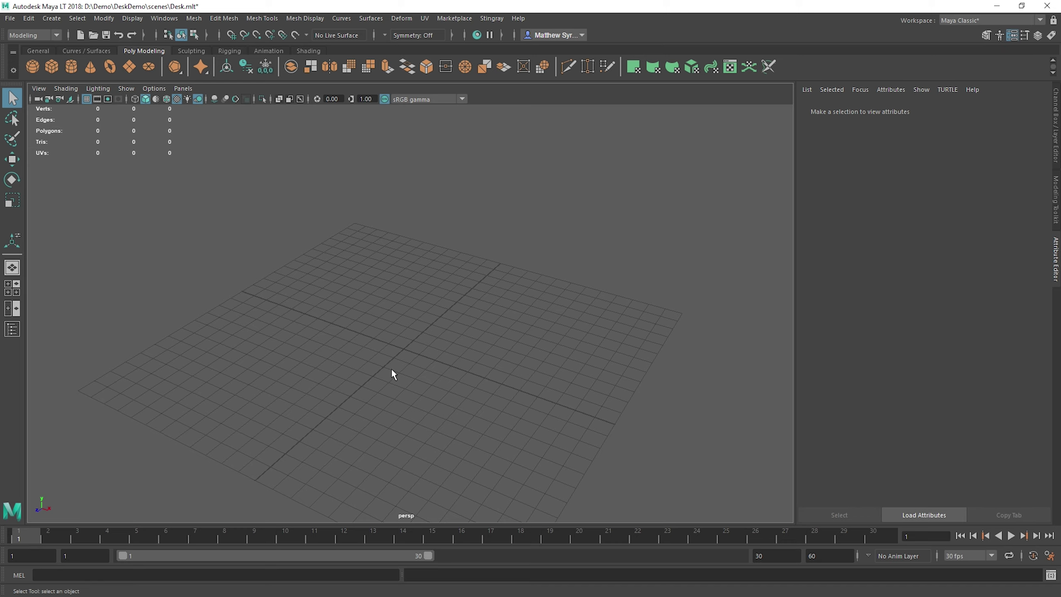
left_click(1057, 126)
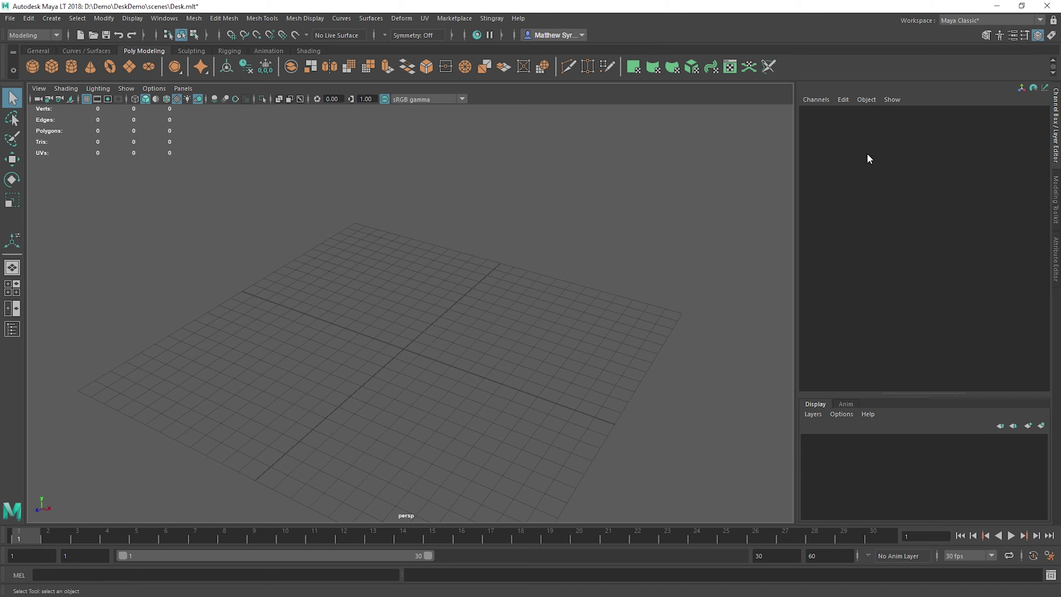
Step: Look at the option windows of the Grid and Average Normals commands, and close them without changing any setting
left_click(105, 18)
mouse_move(132, 19)
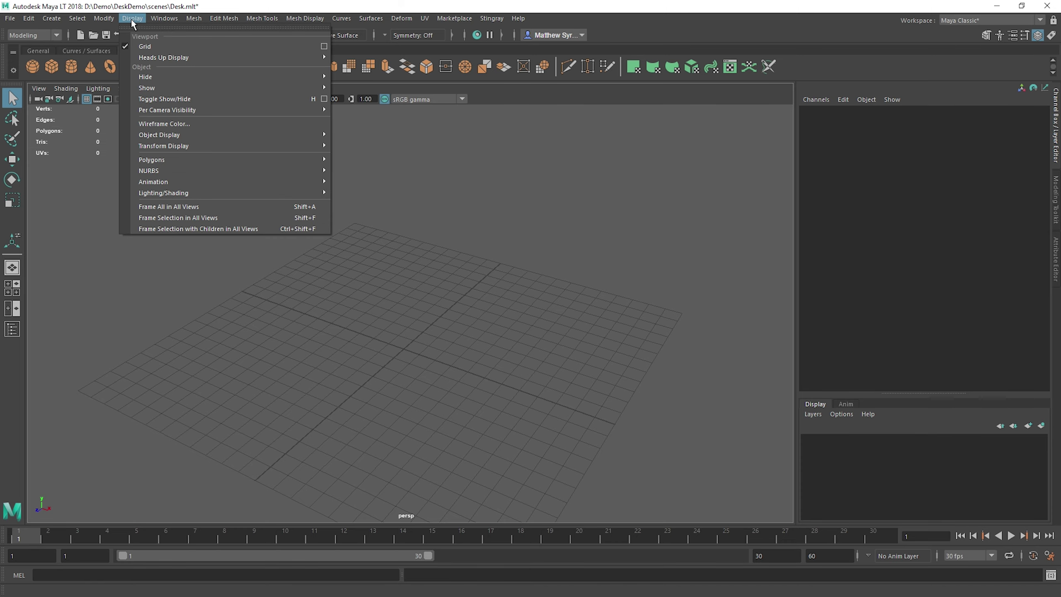
left_click(324, 46)
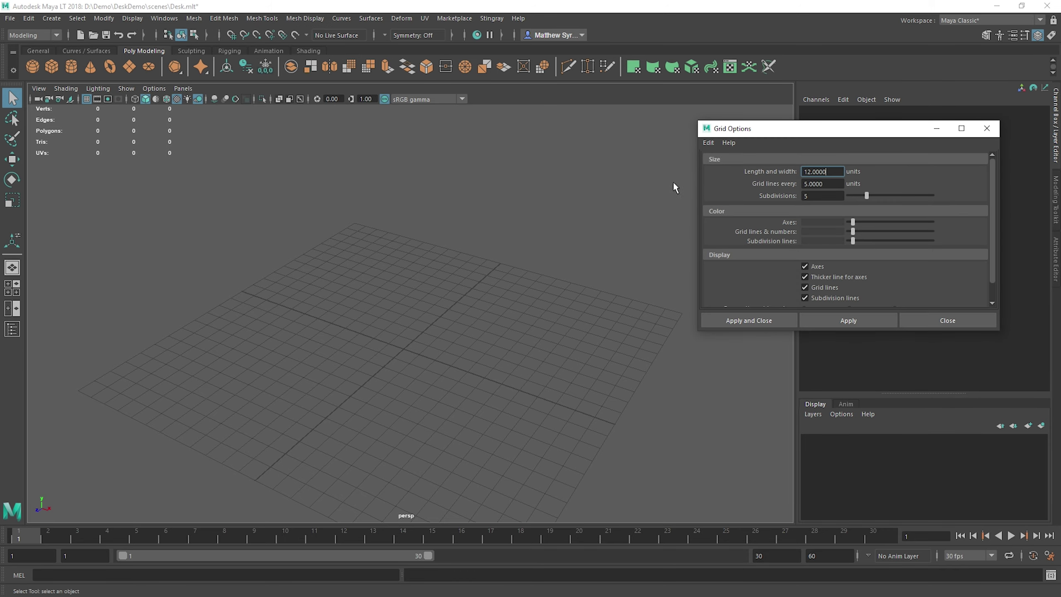
left_click(132, 18)
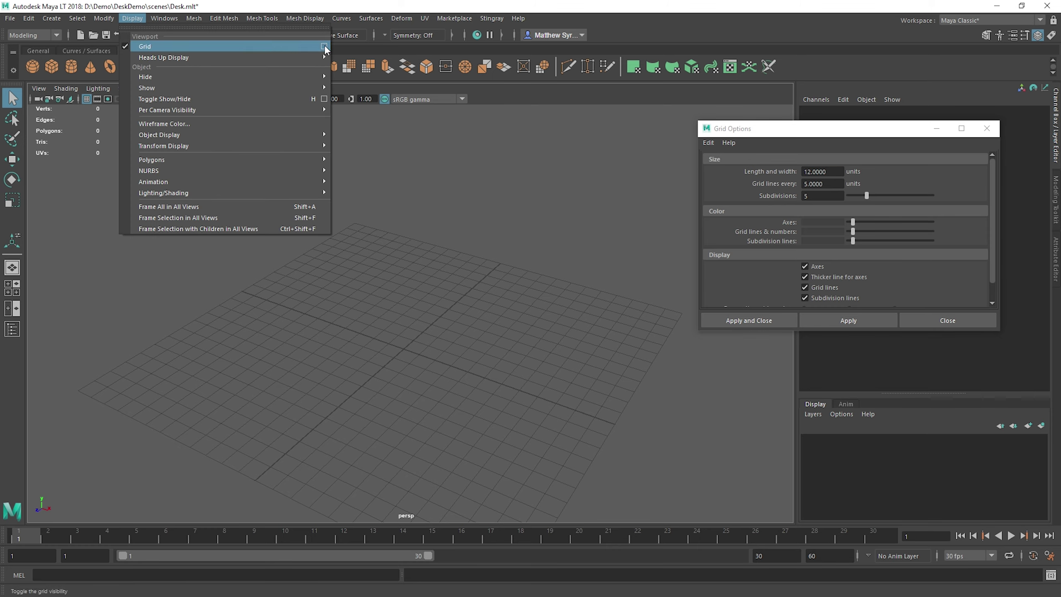
left_click(305, 18)
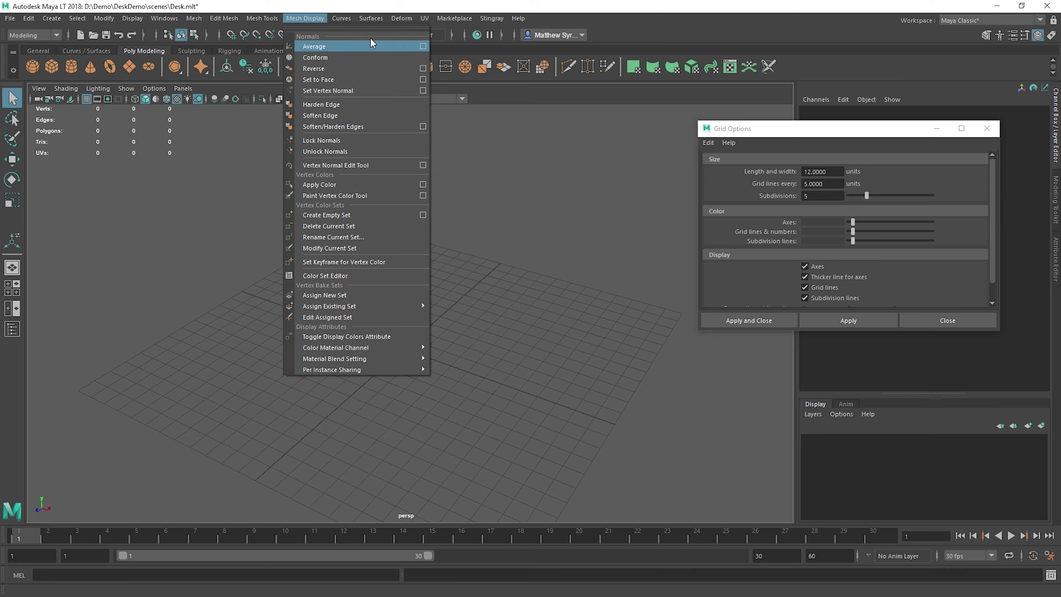
left_click(423, 47)
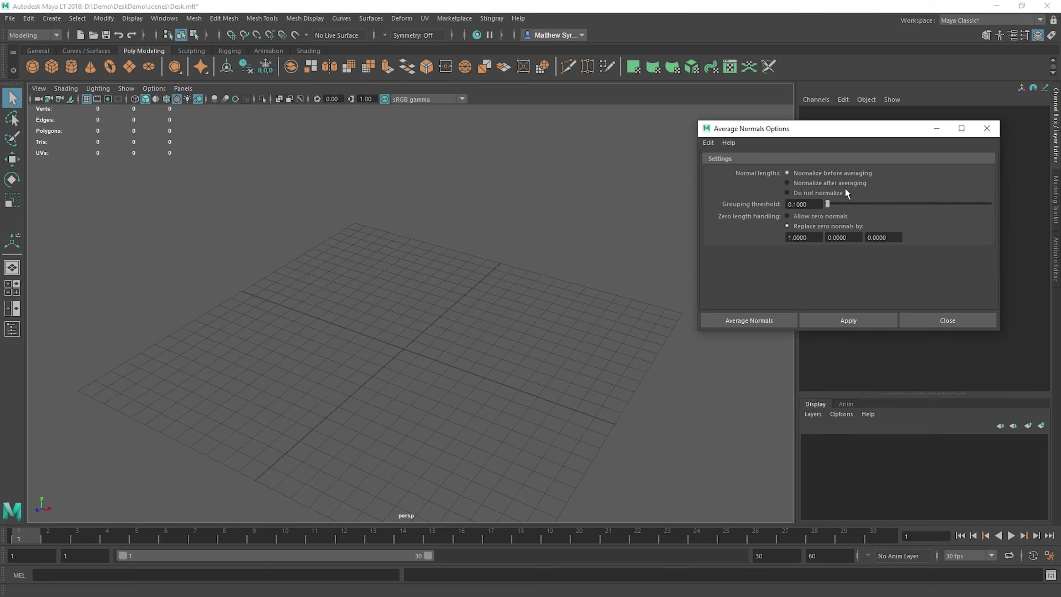
left_click(987, 129)
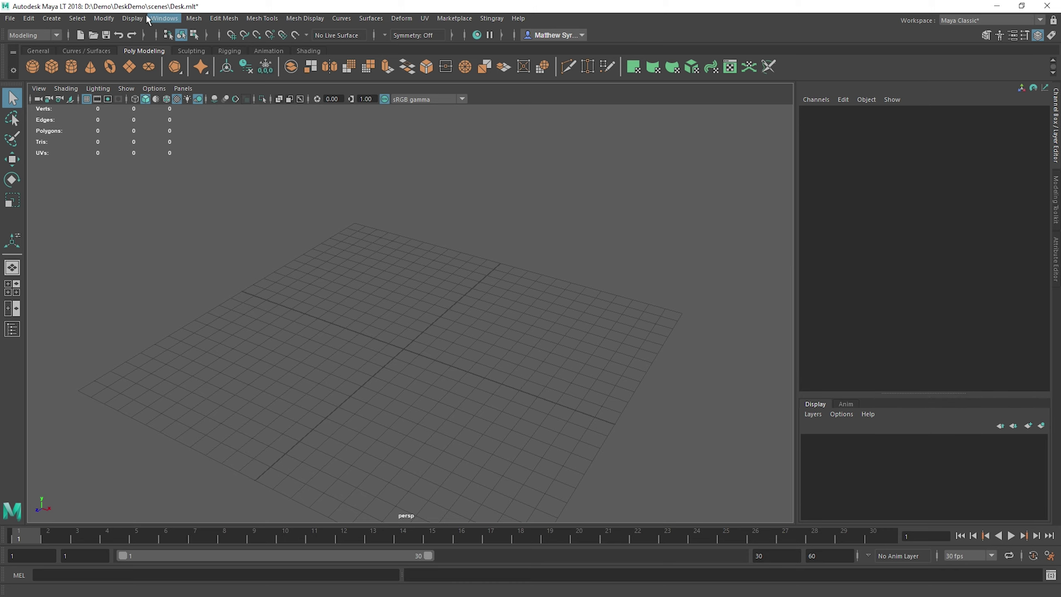
Step: Hide the viewport grid through its display setting and show it again
left_click(132, 18)
left_click(320, 46)
left_click(192, 18)
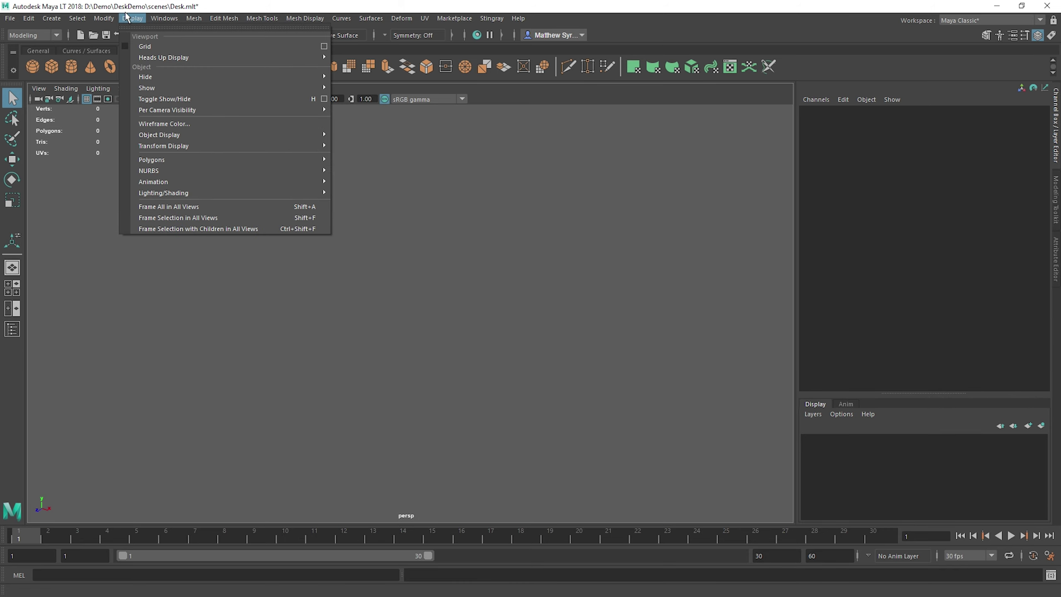
mouse_move(132, 18)
left_click(127, 46)
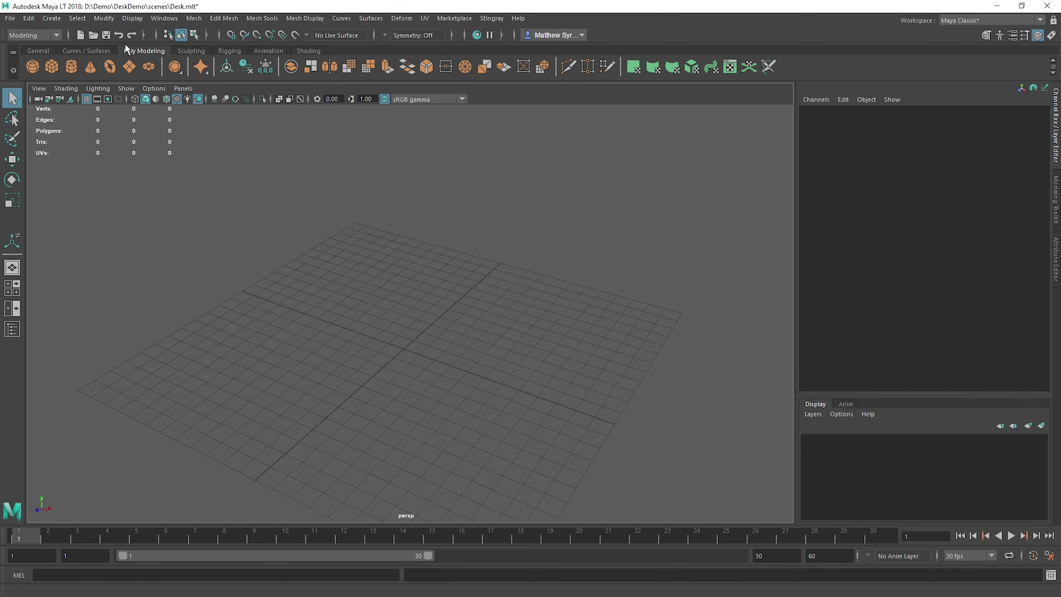
Step: Set the grid's length and width to 1000 units, grid lines every 100 units, and 10 subdivisions
left_click(141, 18)
left_click(324, 47)
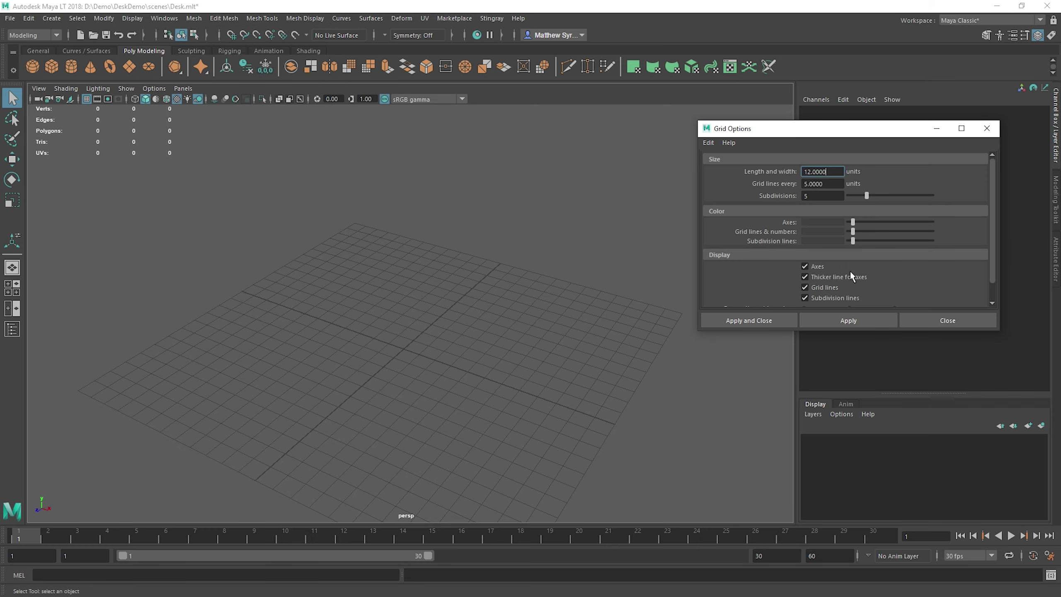
left_click_drag(833, 135, 477, 103)
double_click(476, 139)
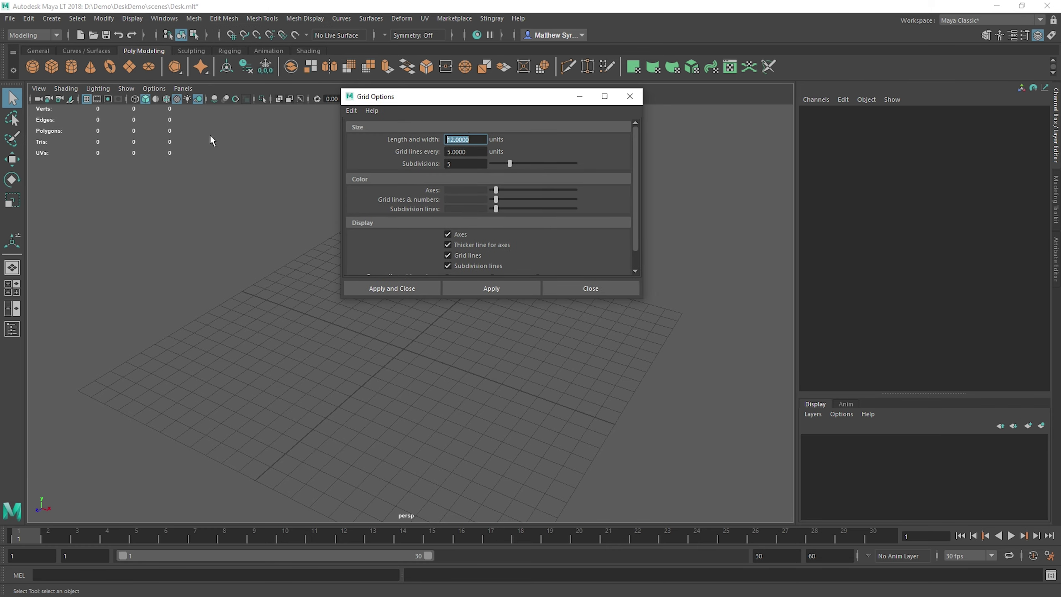
type("1000")
double_click(481, 151)
type("100")
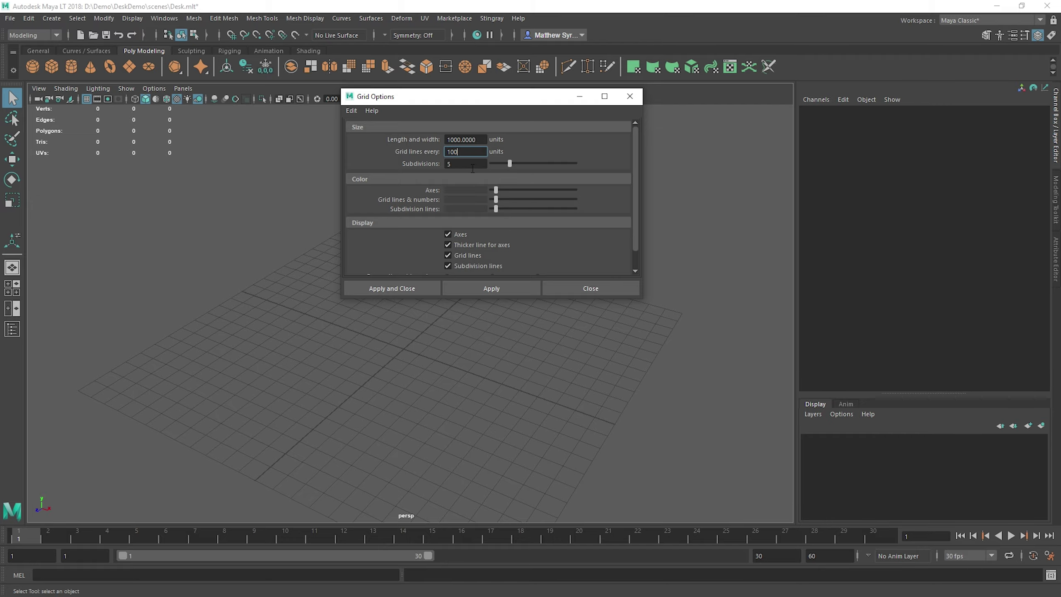
key("Tab")
type("1")
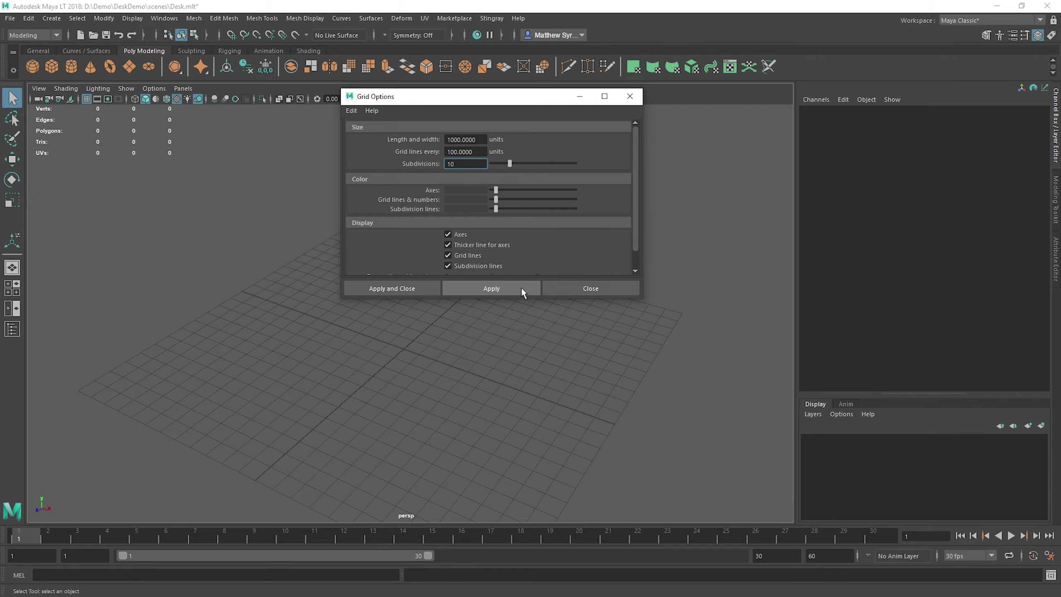
left_click(520, 287)
left_click(629, 97)
Step: Examine the resized grid in the perspective view from several angles and zoom levels
scroll(412, 339, "down", 3)
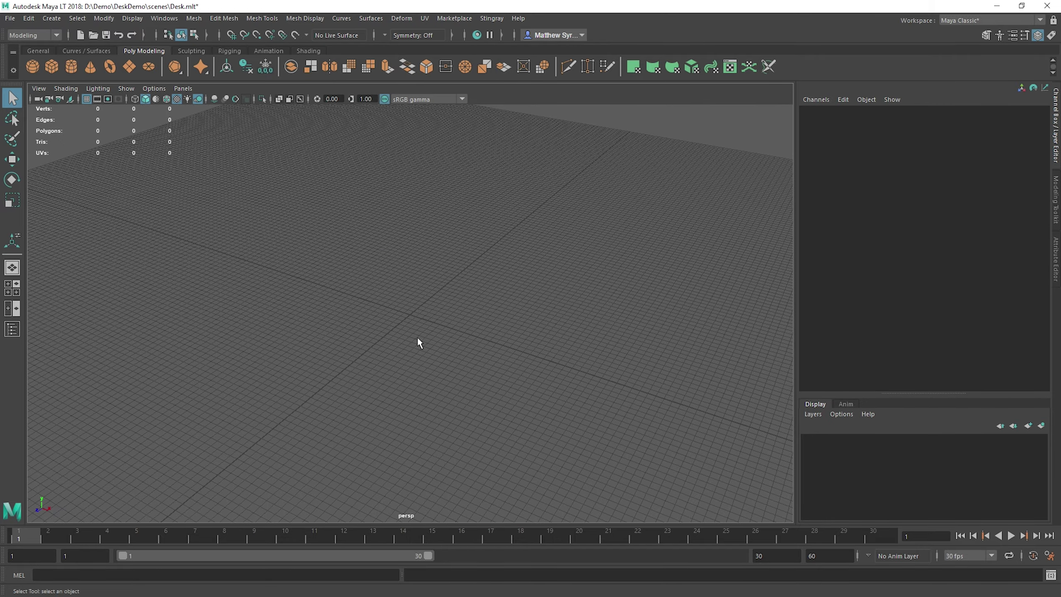
left_click_drag(417, 338, 421, 296, "alt")
scroll(431, 320, "up", 5)
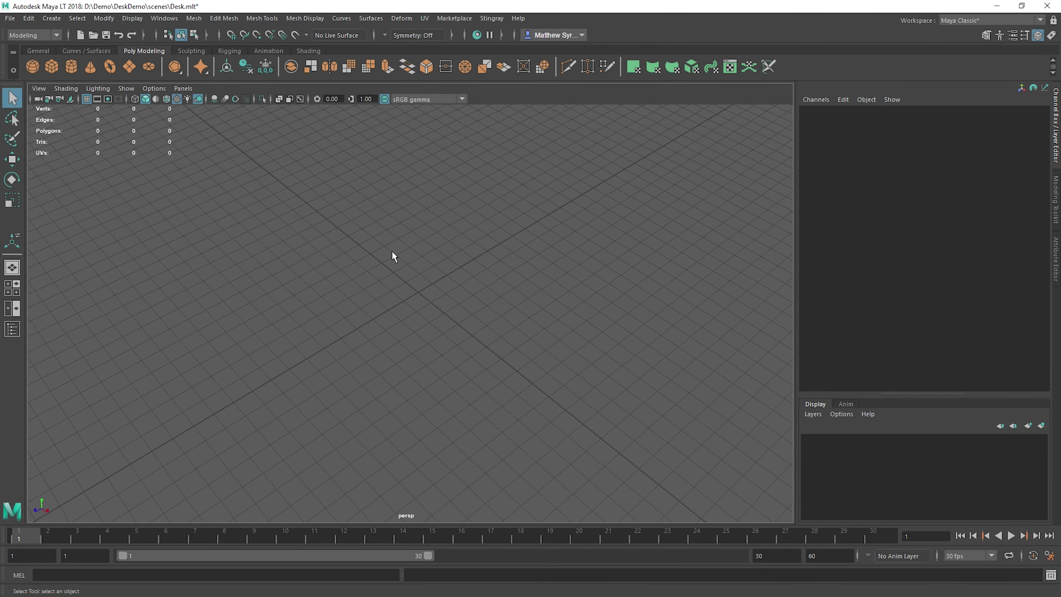
scroll(420, 302, "down", 3)
mouse_move(426, 303)
left_mouse_down("alt")
mouse_move(417, 249)
mouse_move(421, 341)
mouse_move(419, 321)
left_mouse_up("alt")
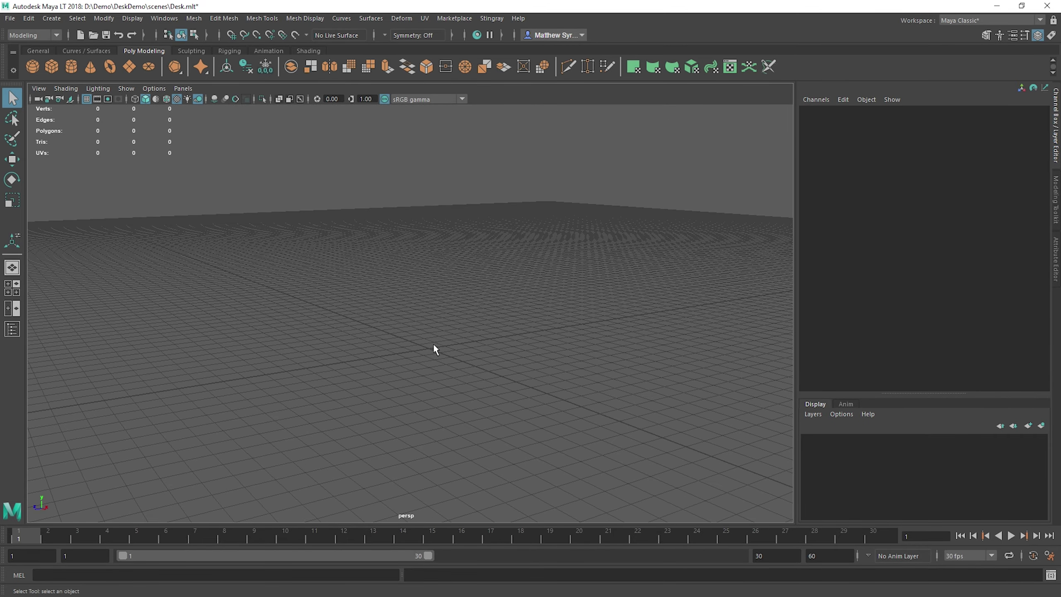
left_click_drag(431, 366, 444, 340, "alt")
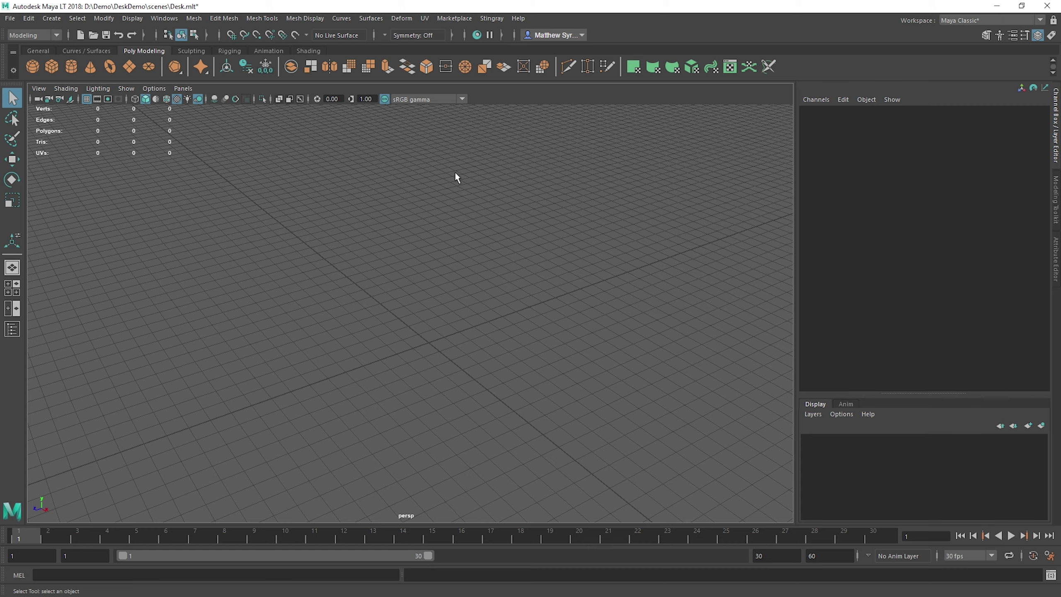
left_click_drag(455, 172, 442, 320, "alt")
left_click_drag(373, 291, 377, 325, "alt")
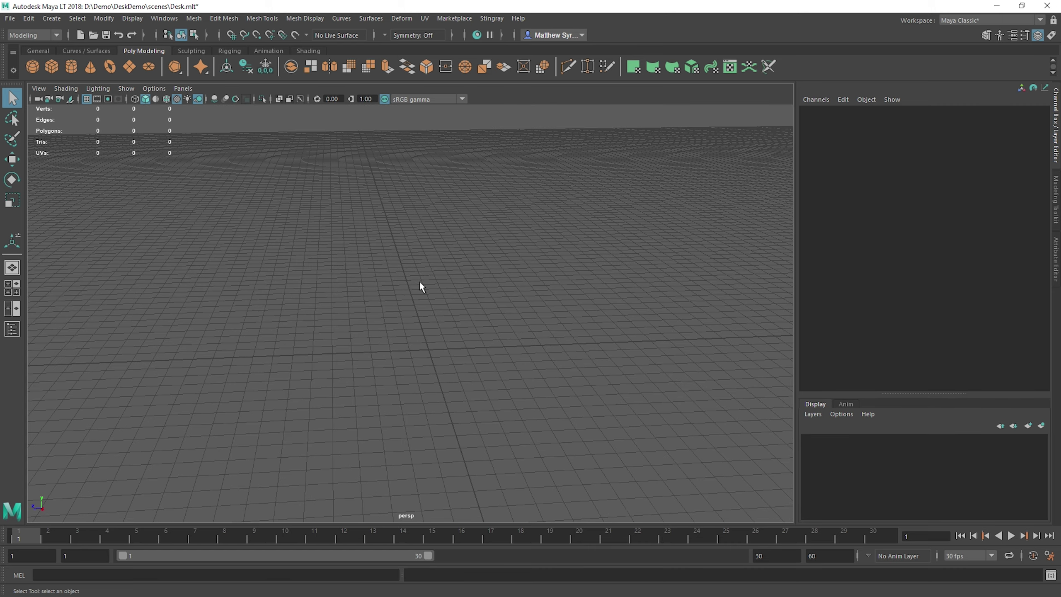
left_click_drag(438, 297, 499, 283, "alt")
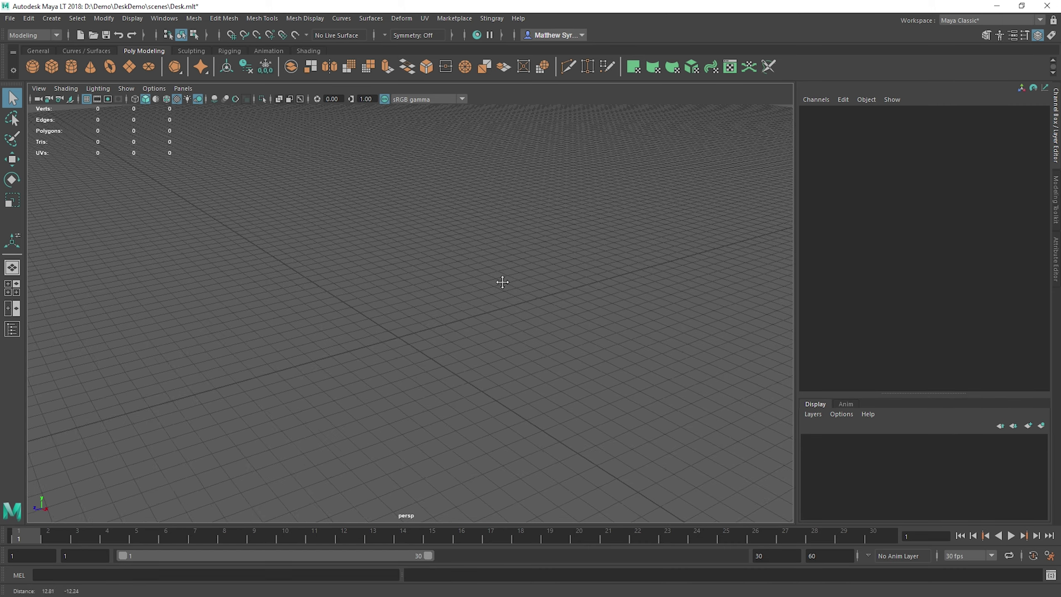
Step: Check the up axis and working units in the general Settings preferences, and save the preferences
left_click(1050, 555)
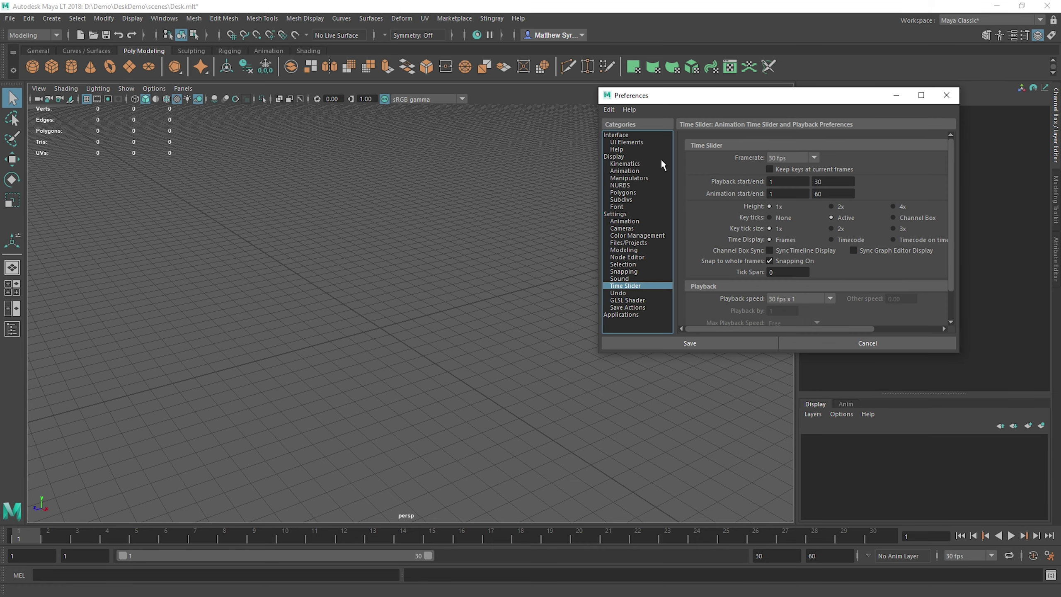
left_click(945, 96)
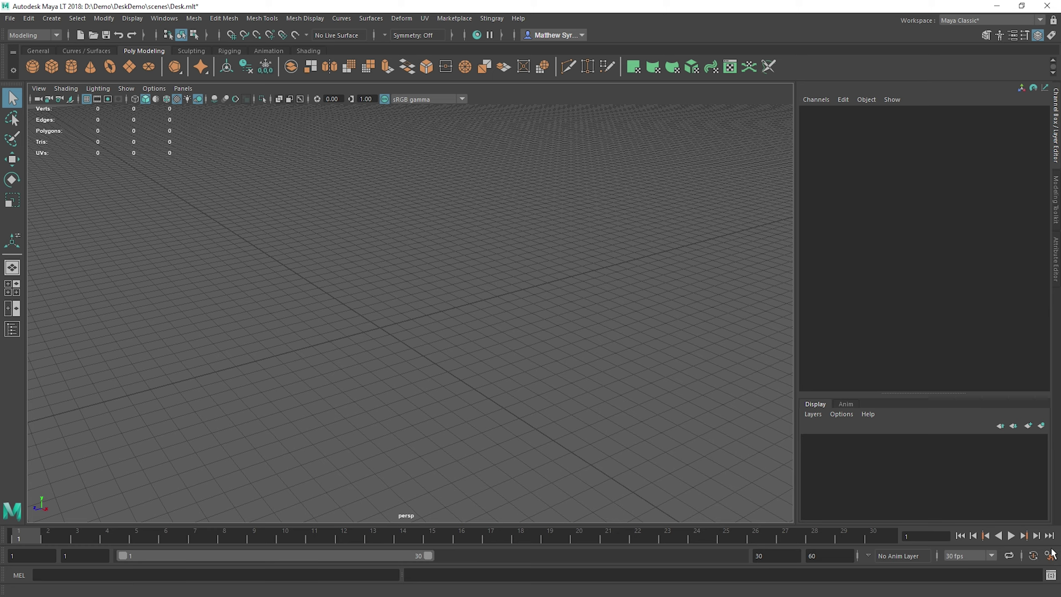
left_click(1051, 554)
left_click(615, 214)
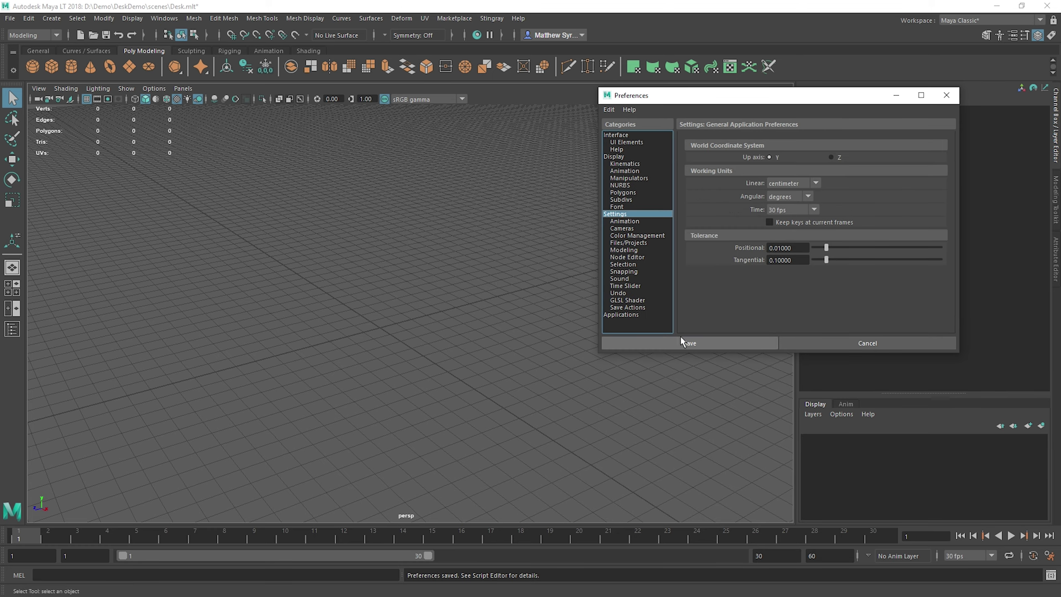
left_click(702, 342)
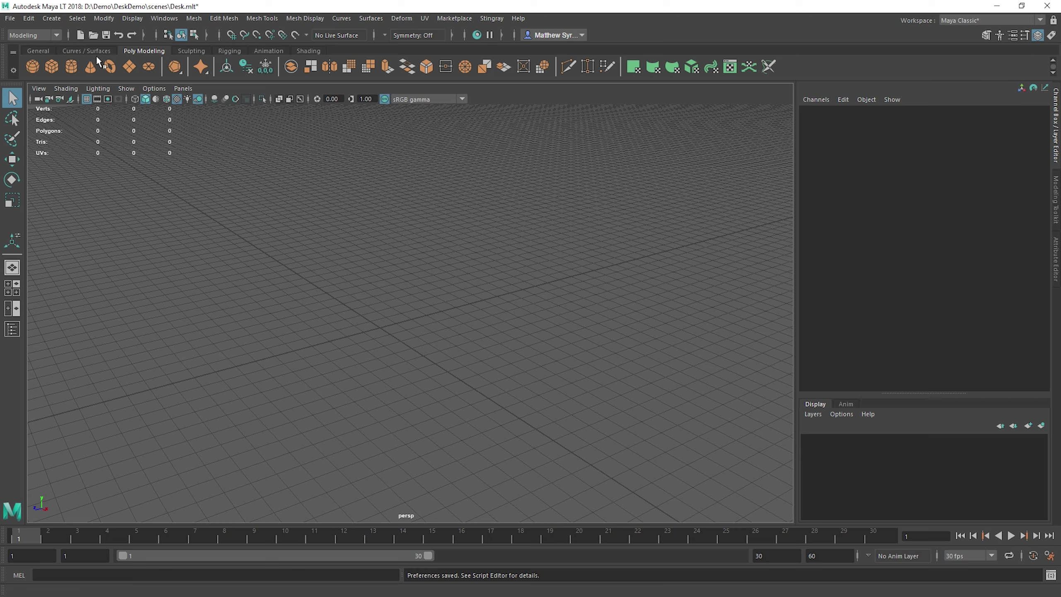
Step: Toggle the grid of the perspective view off and on several times, leaving it shown
left_click(135, 18)
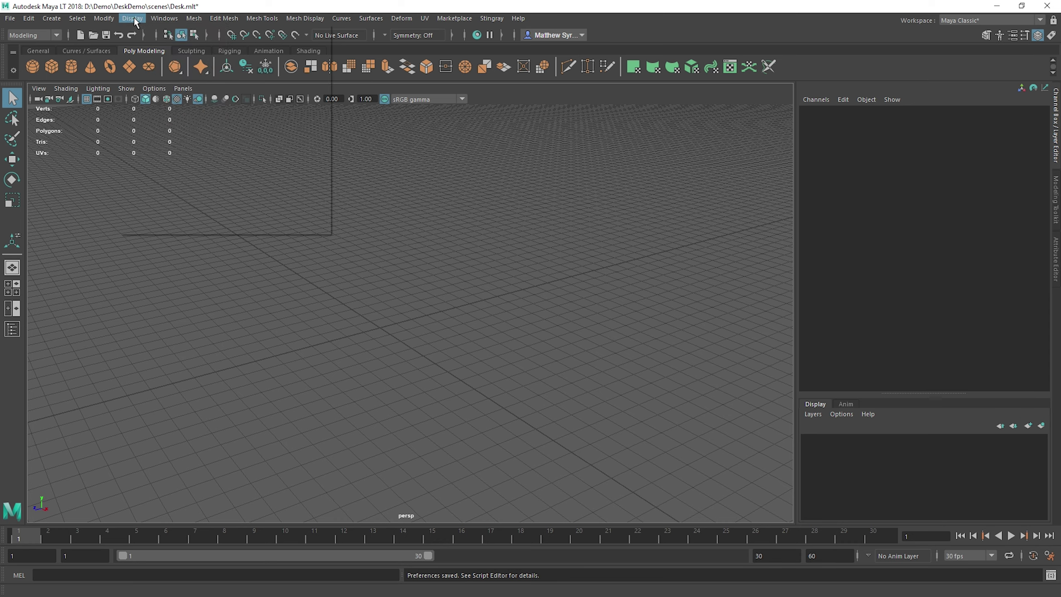
left_click(86, 99)
left_click(87, 100)
left_click(86, 100)
left_click(87, 99)
left_click(87, 100)
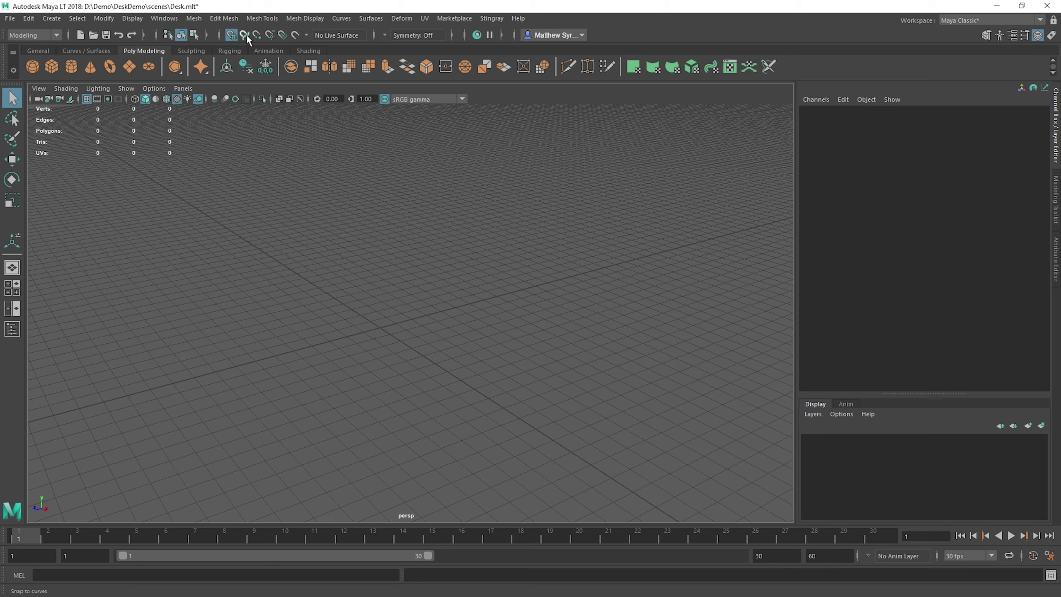
Step: Turn off snapping to the grid
left_click(233, 36)
left_click_drag(355, 362, 468, 257, "alt")
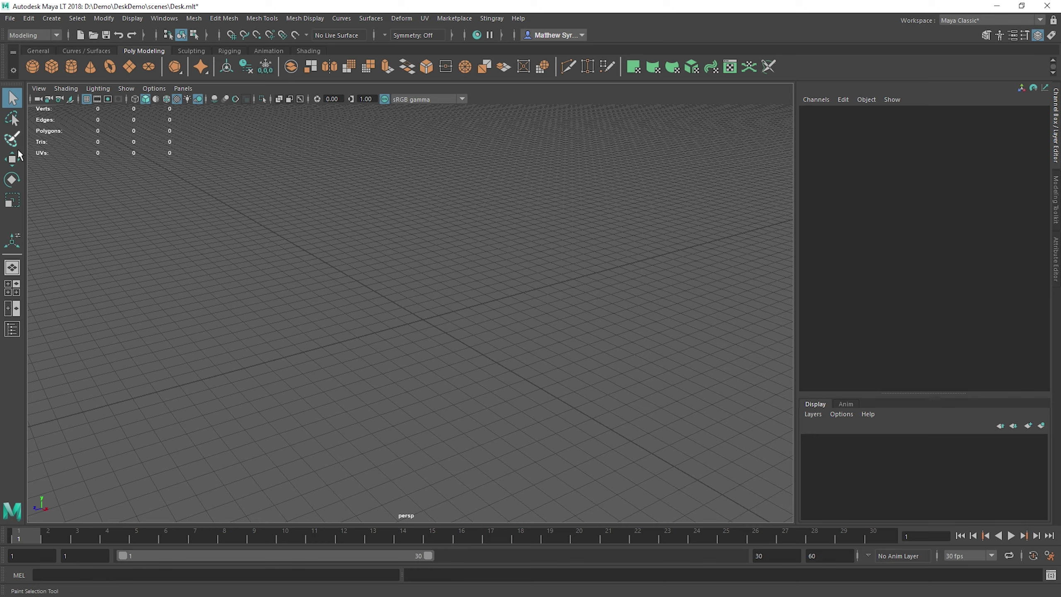
Step: Go through the Move, Rotate and Scale tools, leaving the Scale tool active
left_click(15, 163)
left_click(12, 181)
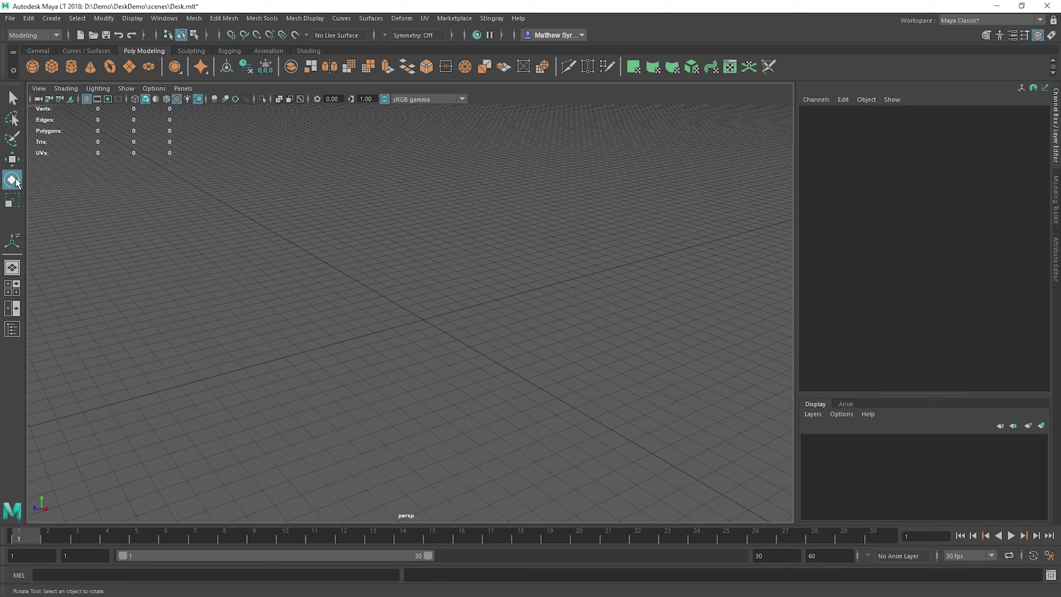
left_click(12, 202)
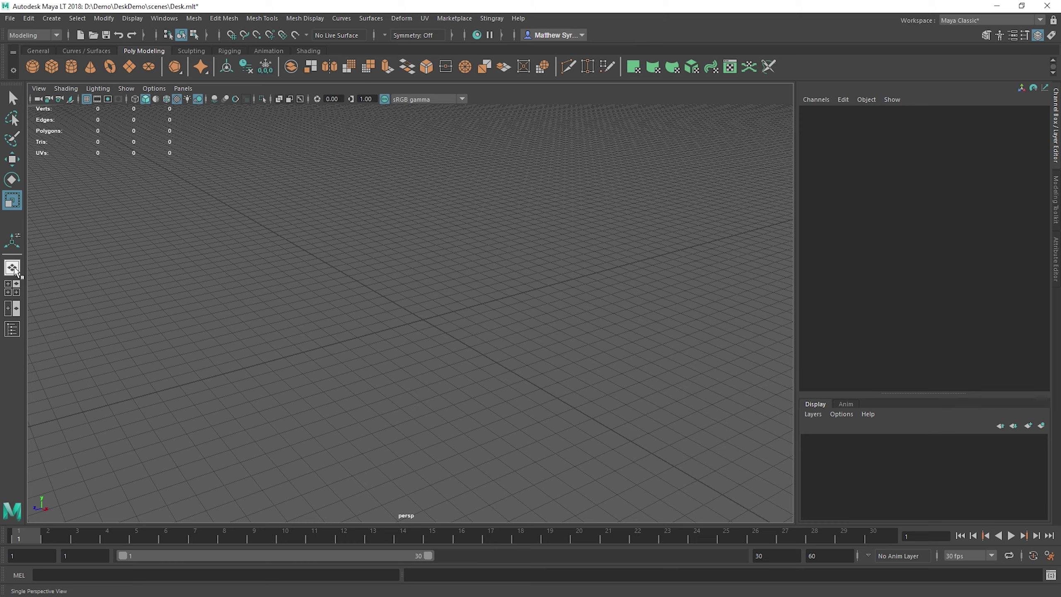
Step: Try out the four-view layout and the Outliner, returning to the single perspective view with the Outliner hidden
left_click(12, 288)
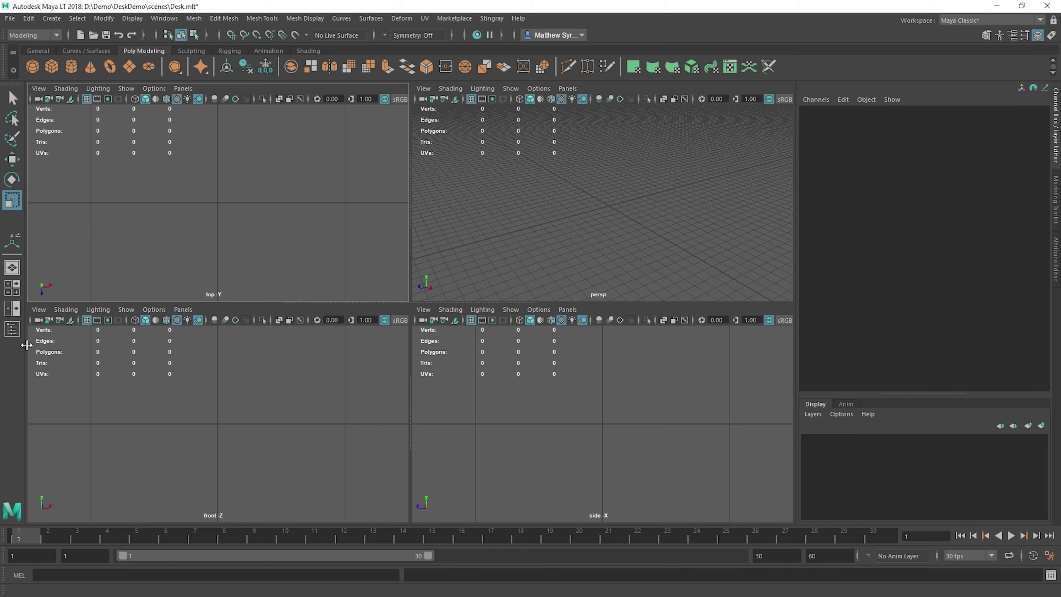
left_click(12, 267)
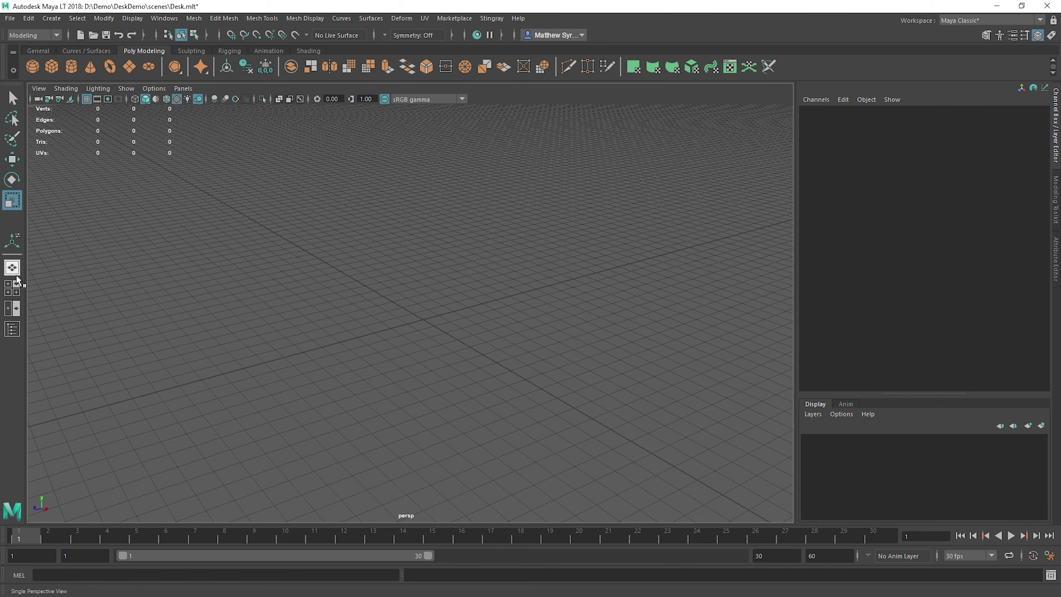
left_click(12, 330)
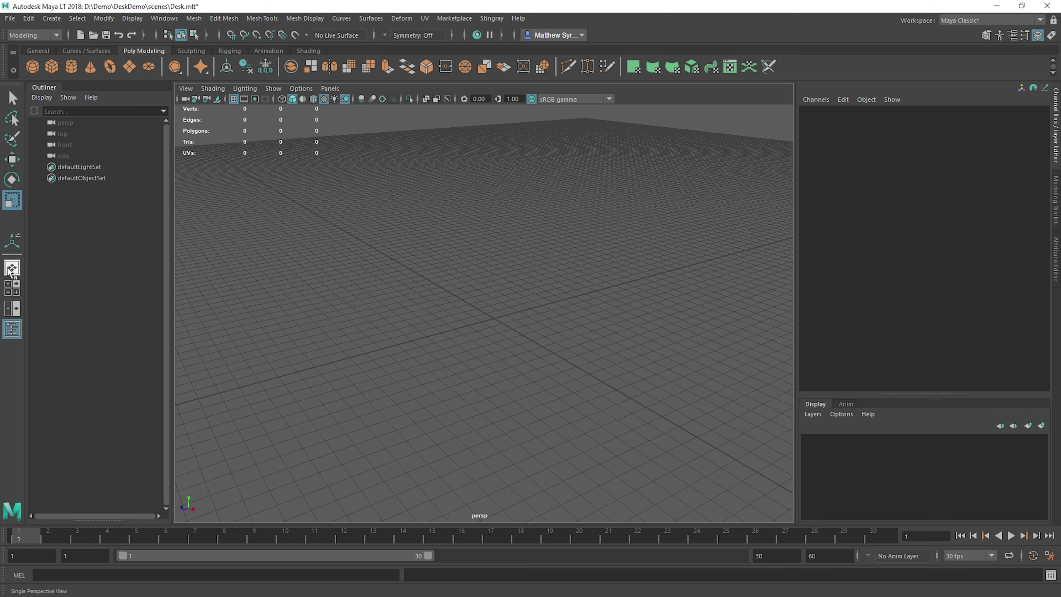
left_click(12, 332)
left_click(13, 332)
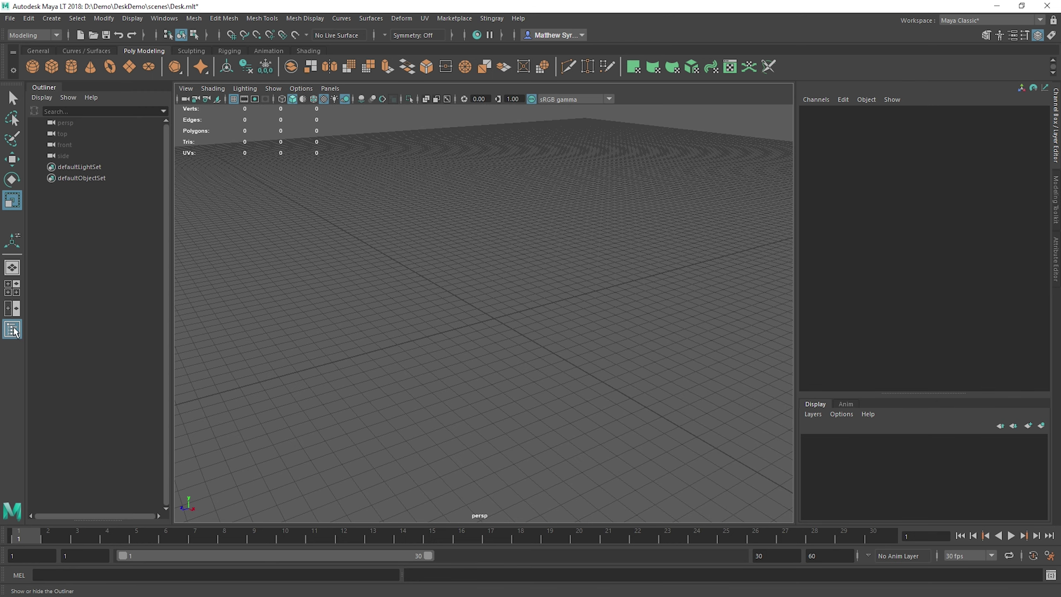
left_click(13, 332)
left_click(12, 331)
left_click(13, 331)
left_click(12, 331)
left_click(12, 331)
Step: Switch from the single perspective view to the four-view layout
key("space")
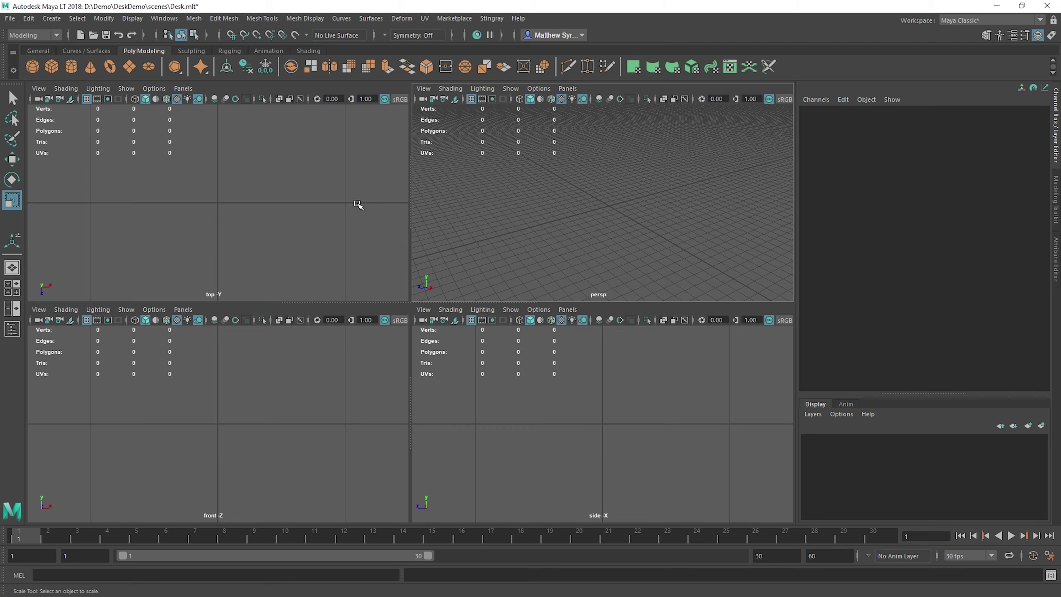
Step: Try maximising the top view and the front view in turn, returning to the four-view layout each time
key("space")
key("space")
key("space")
key("space")
key("space")
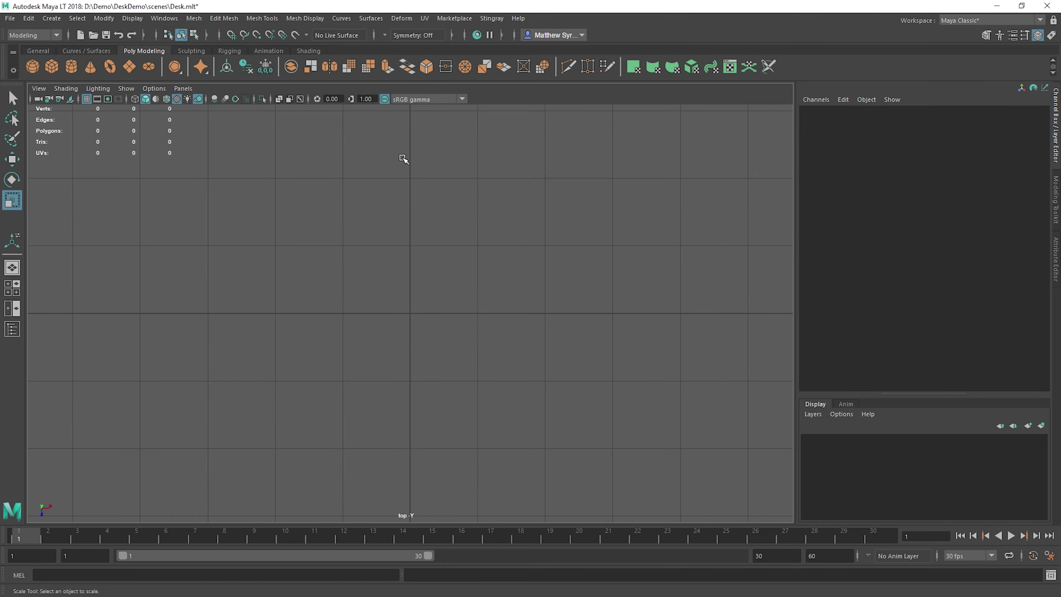
key("space")
key("space")
key("space")
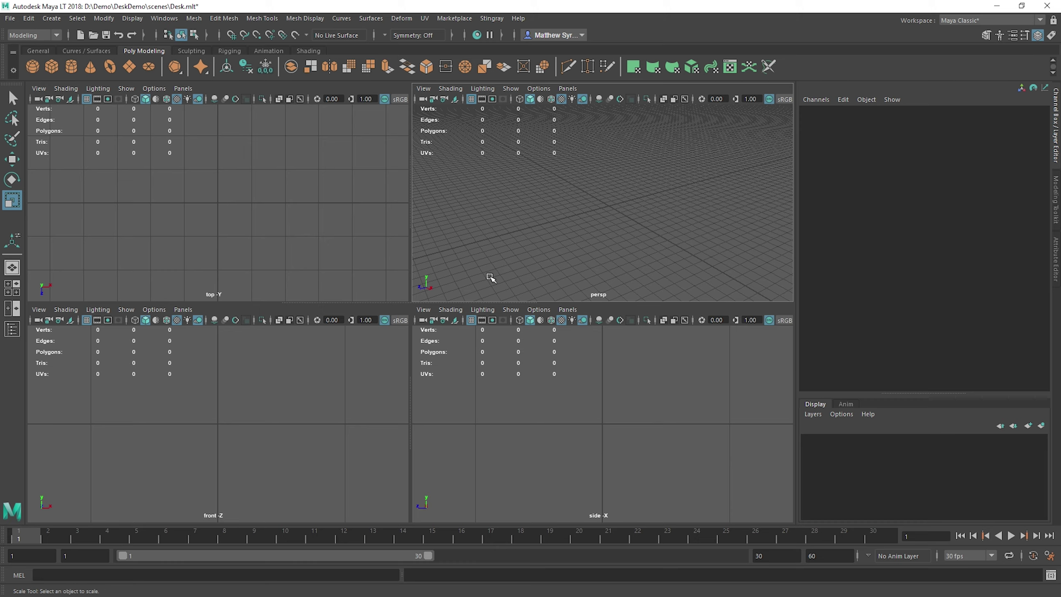
key("space")
key("space")
key("space")
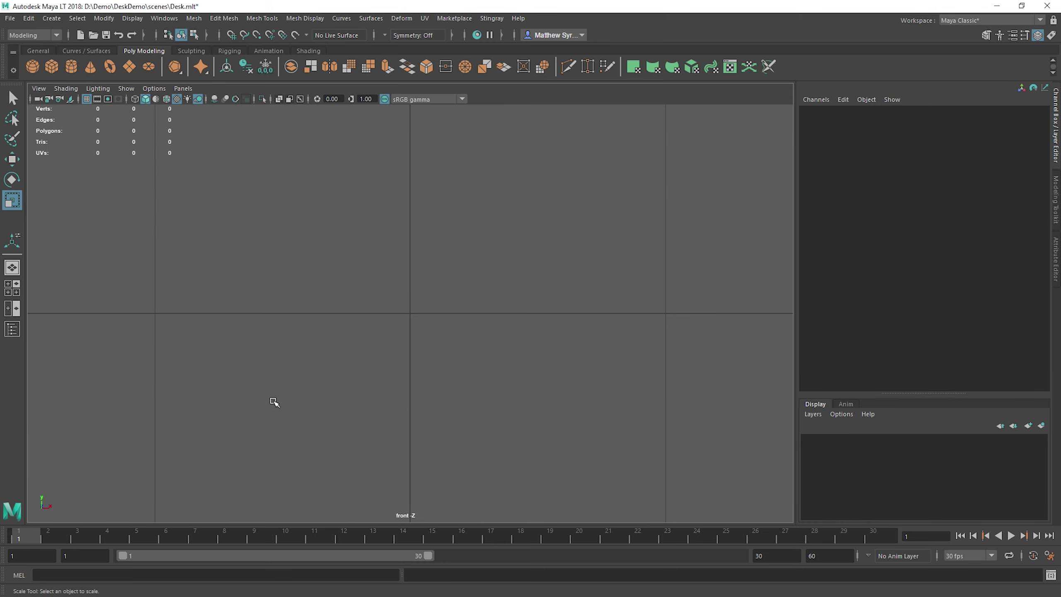
key("space")
key("space")
key("space")
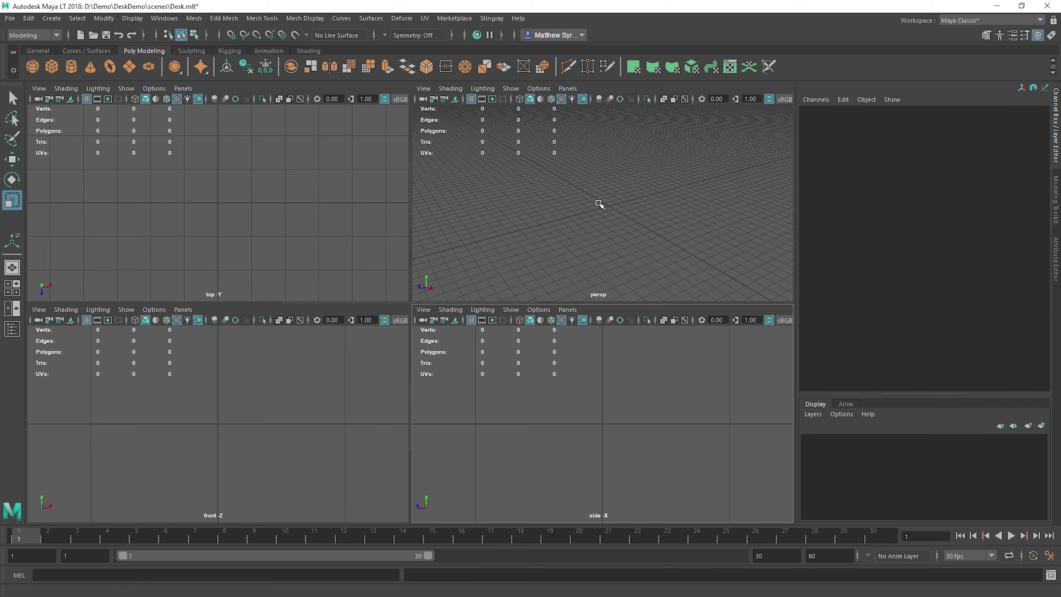
Step: Toggle the perspective and front views between full size and the four-view layout, ending with the perspective view maximised
key("space")
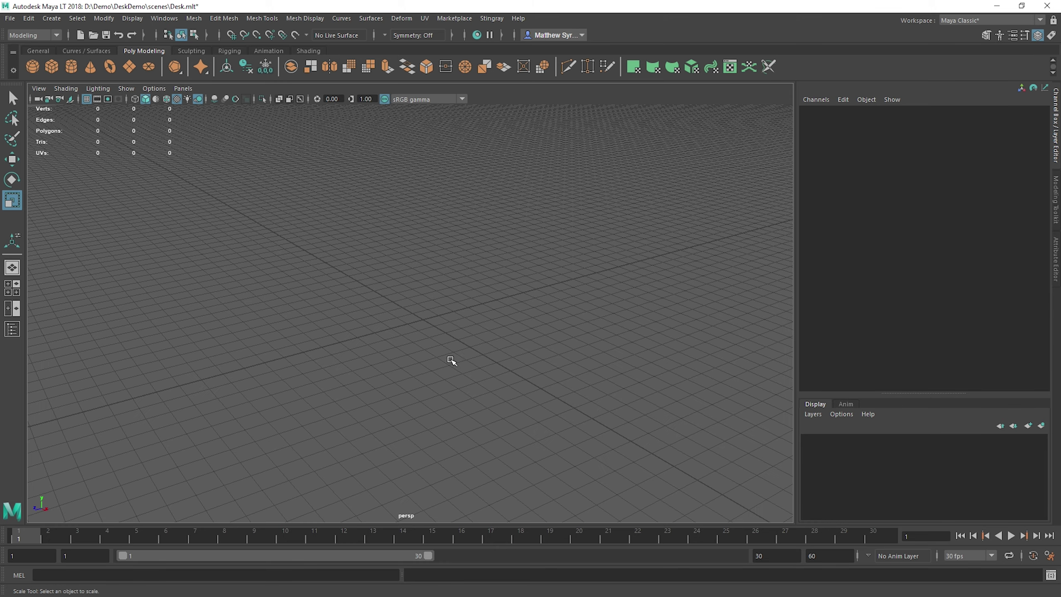
key("space")
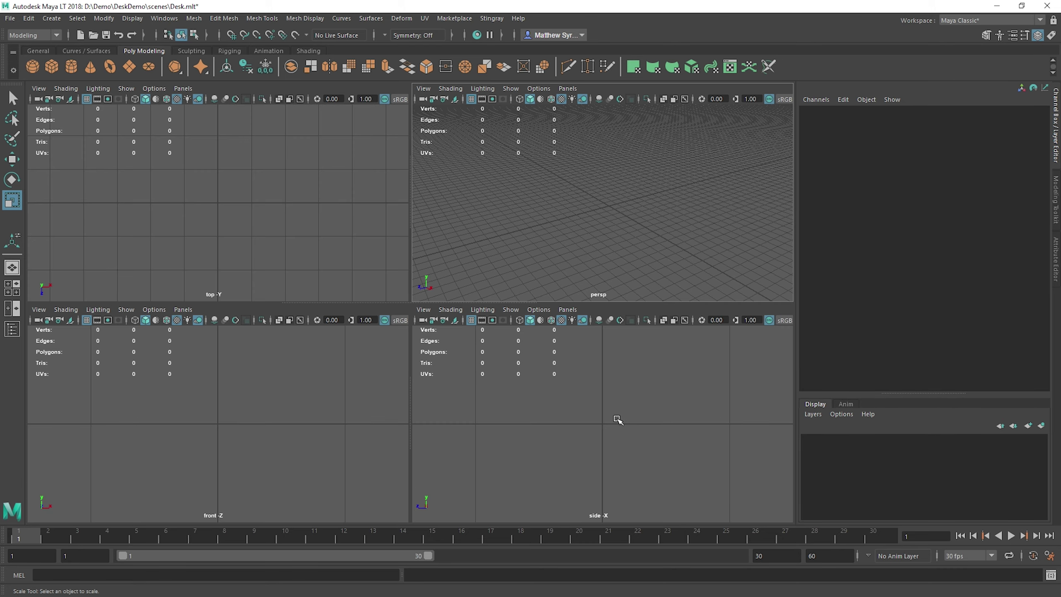
key("space")
key("space")
key("space")
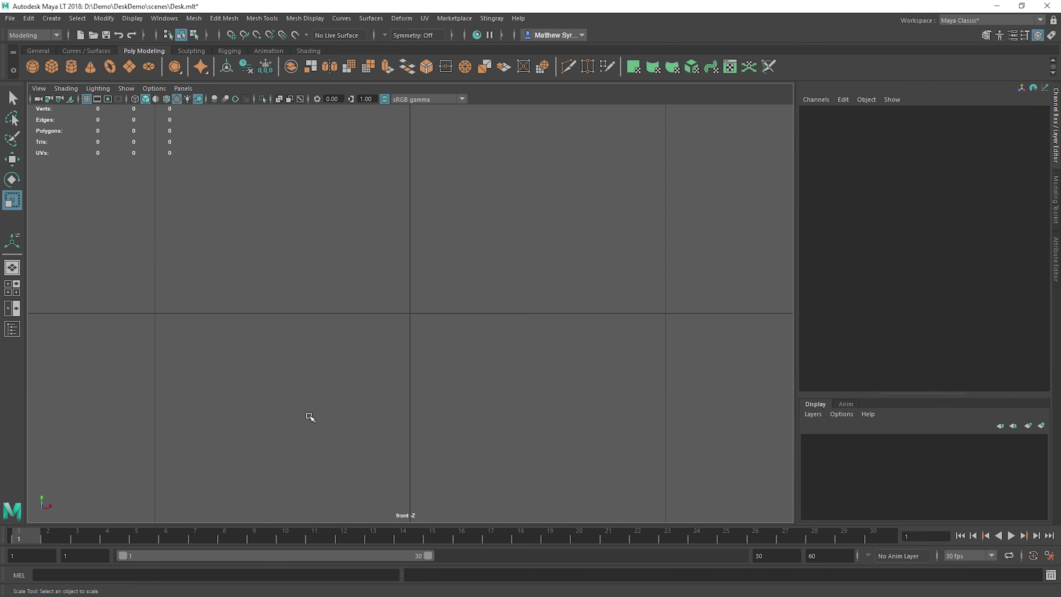
key("space")
key("space")
key("space")
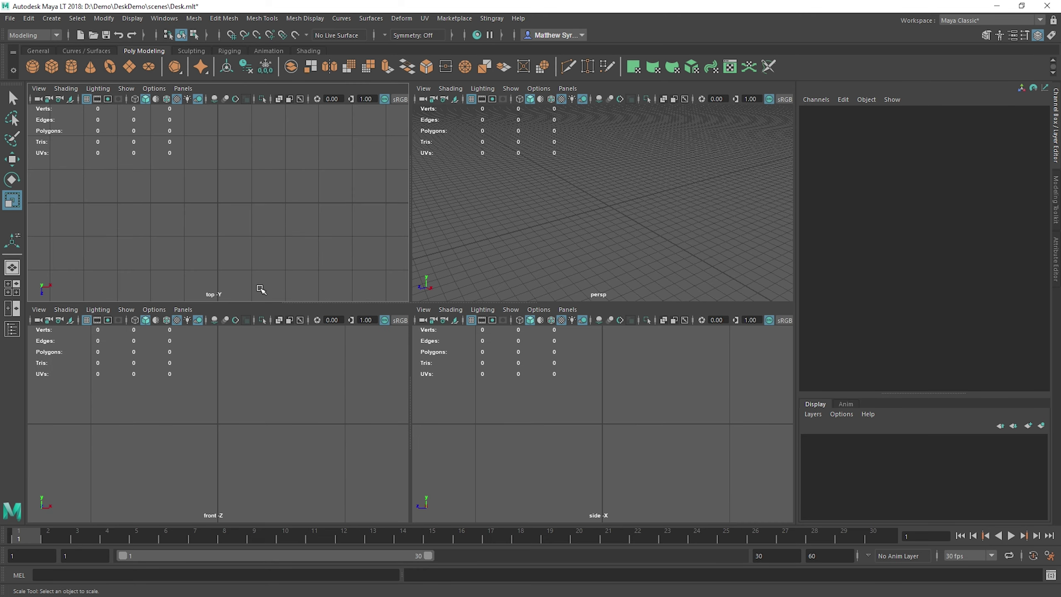
key("space")
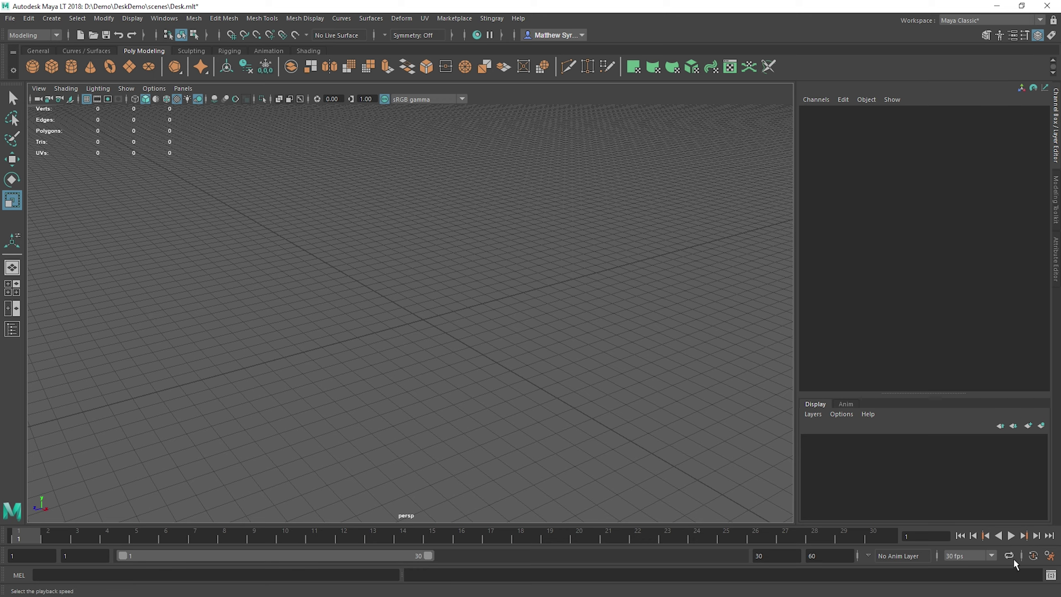
Step: Set the working time unit to 60 fps in the general application preferences and save them
left_click(1050, 555)
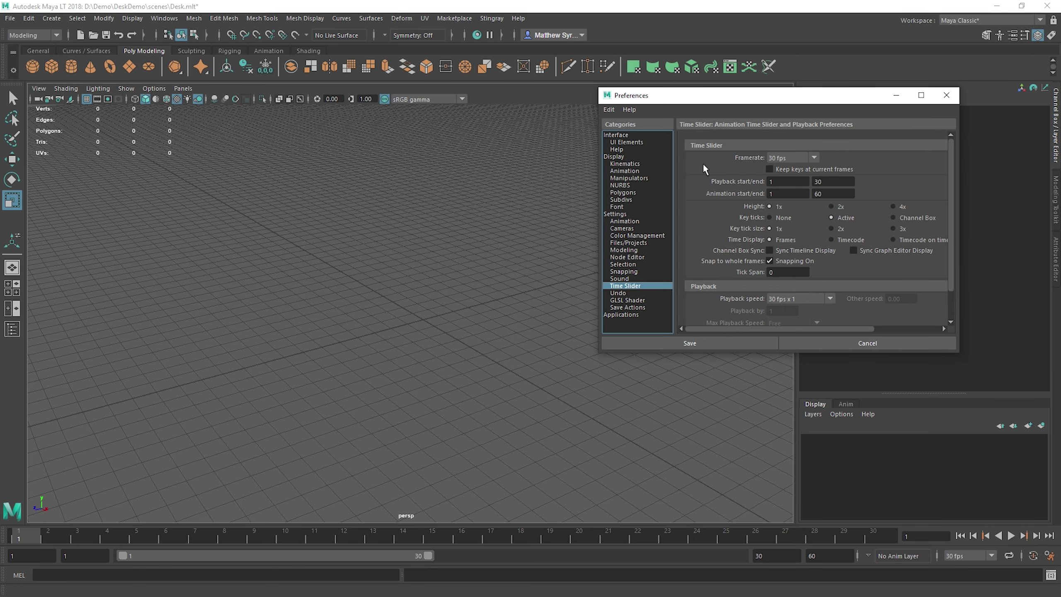
left_click(620, 215)
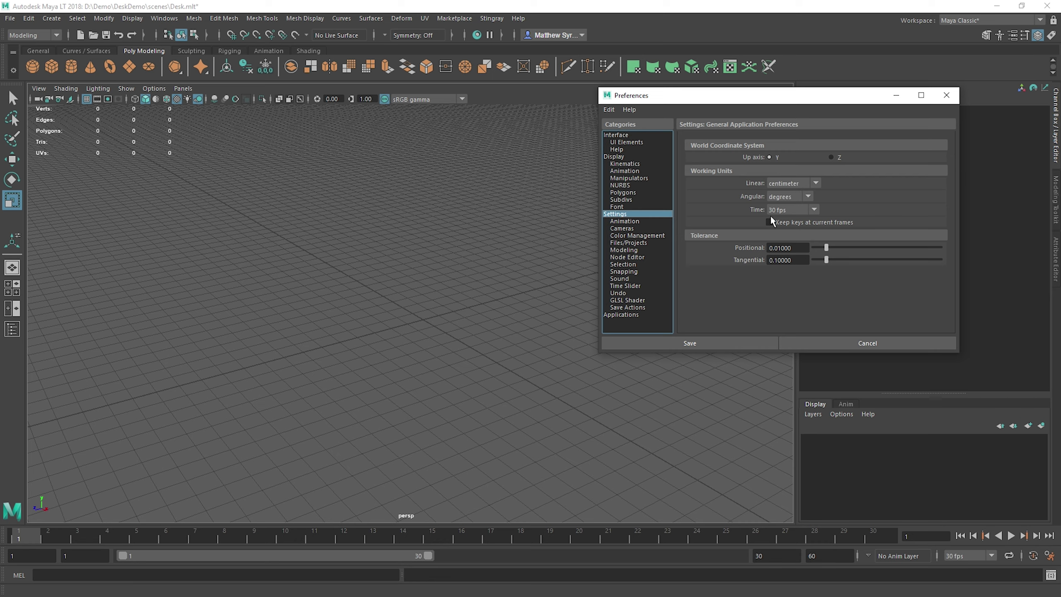
left_click(791, 206)
scroll(800, 308, "down", 1)
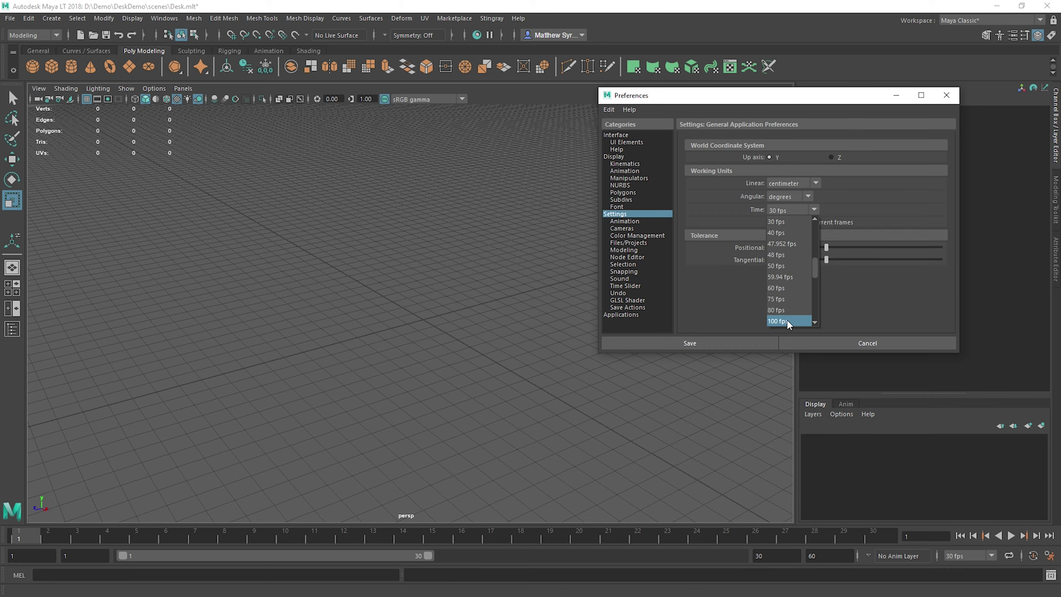
left_click(778, 288)
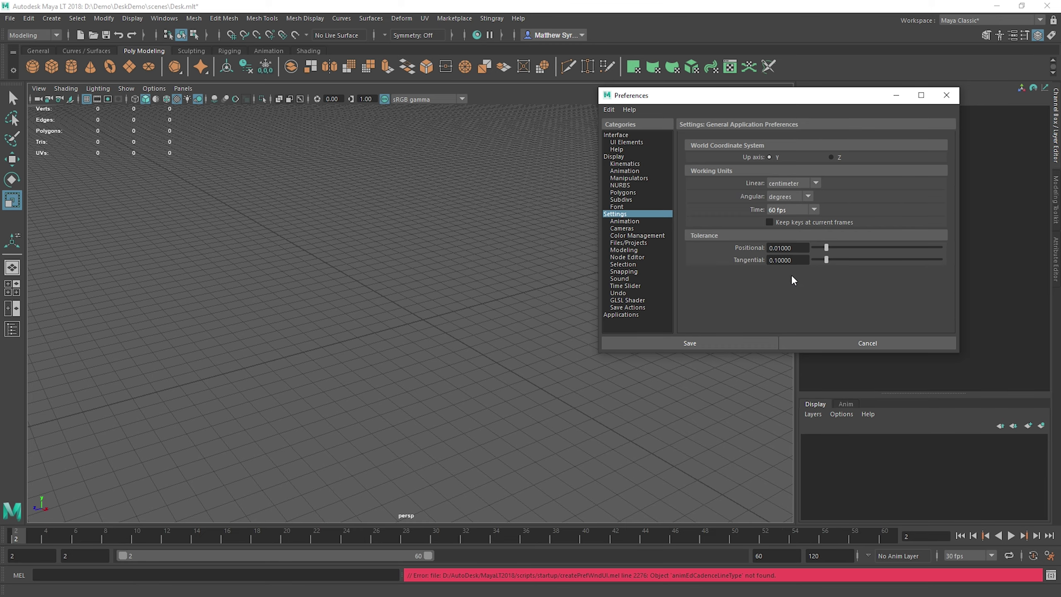
left_click(712, 342)
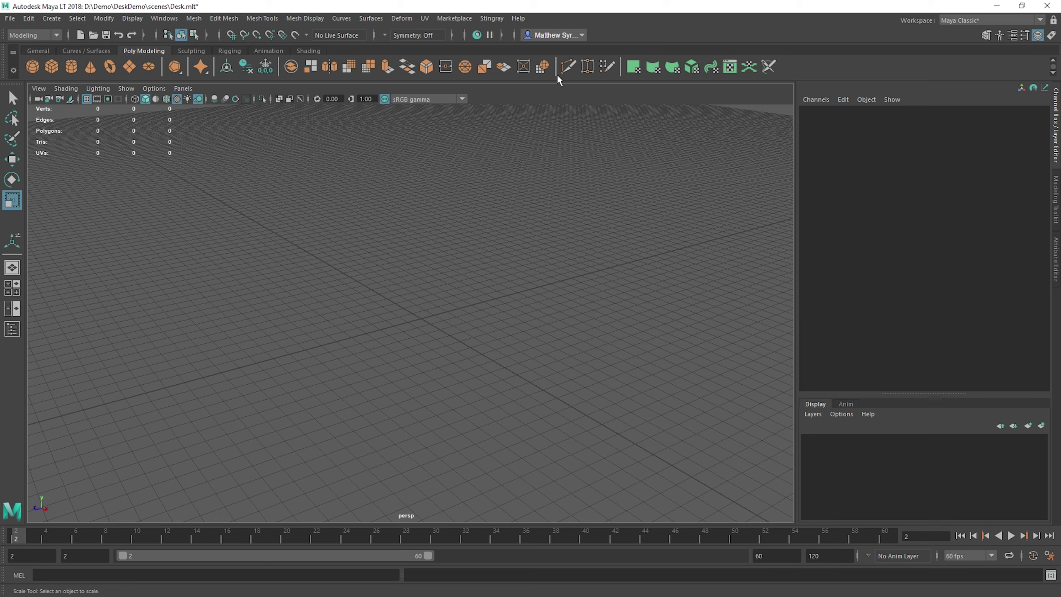
Step: Try out a NURBS circle at the origin, scaled uniformly to about 88, and delete it
left_click(47, 52)
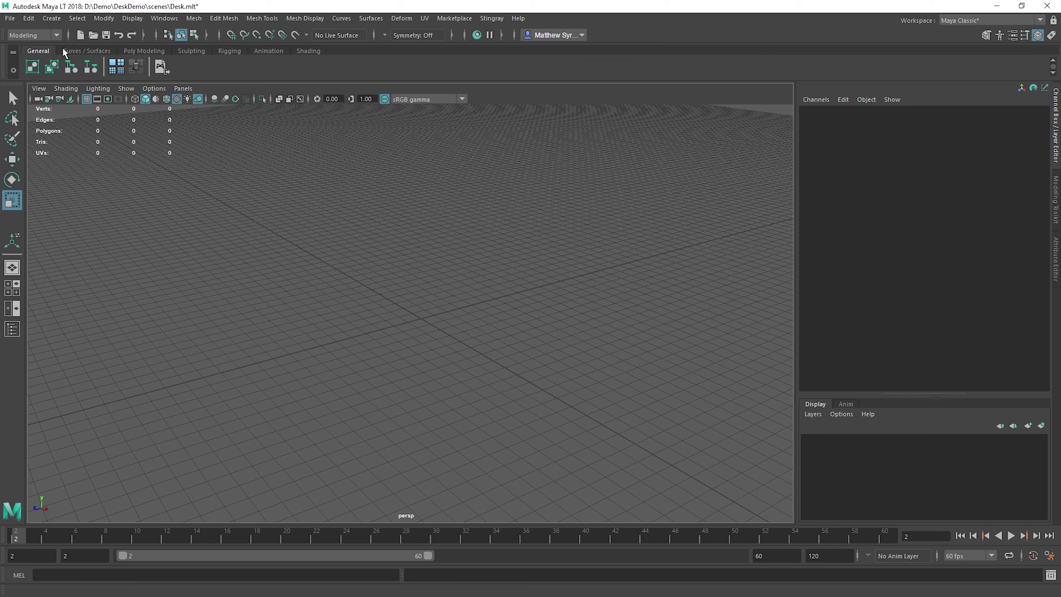
left_click(66, 51)
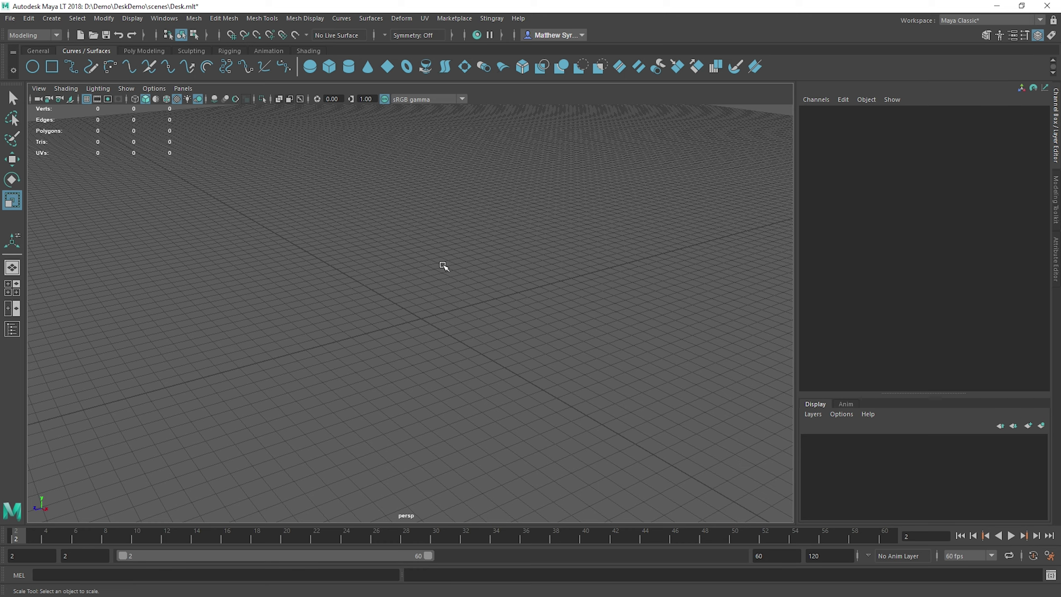
key("g")
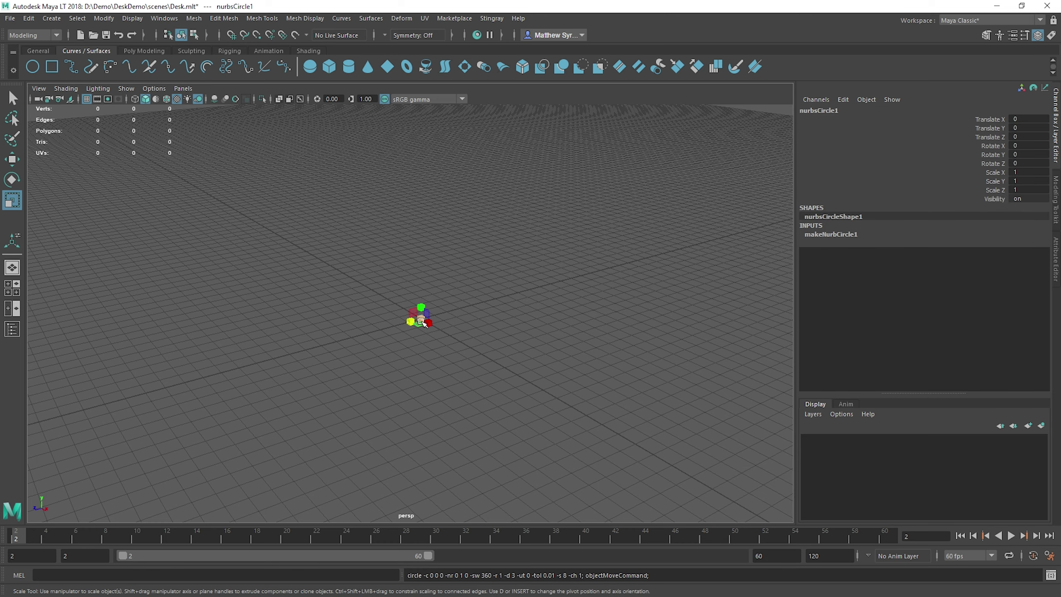
left_click_drag(423, 323, 291, 348)
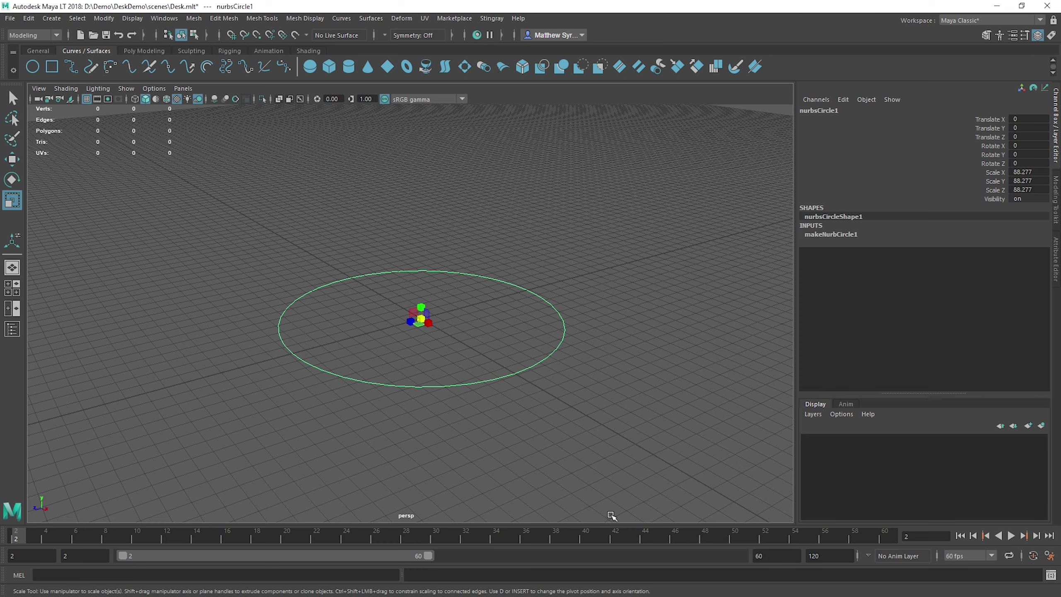
key("Delete")
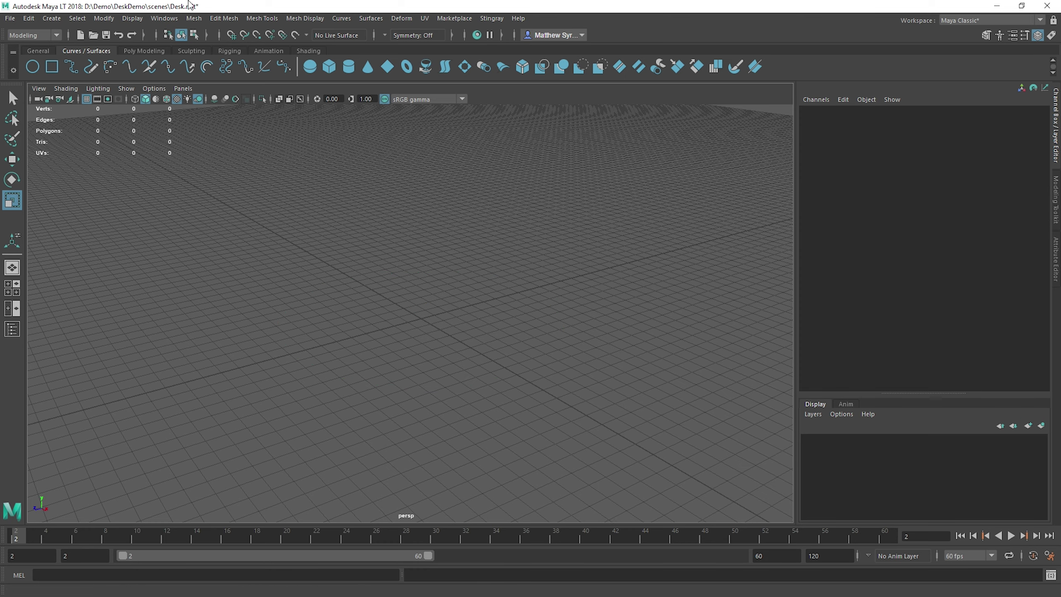
Step: Look through the polygon modelling, sculpting, rigging, animation, shading and curve tool sets
left_click(141, 49)
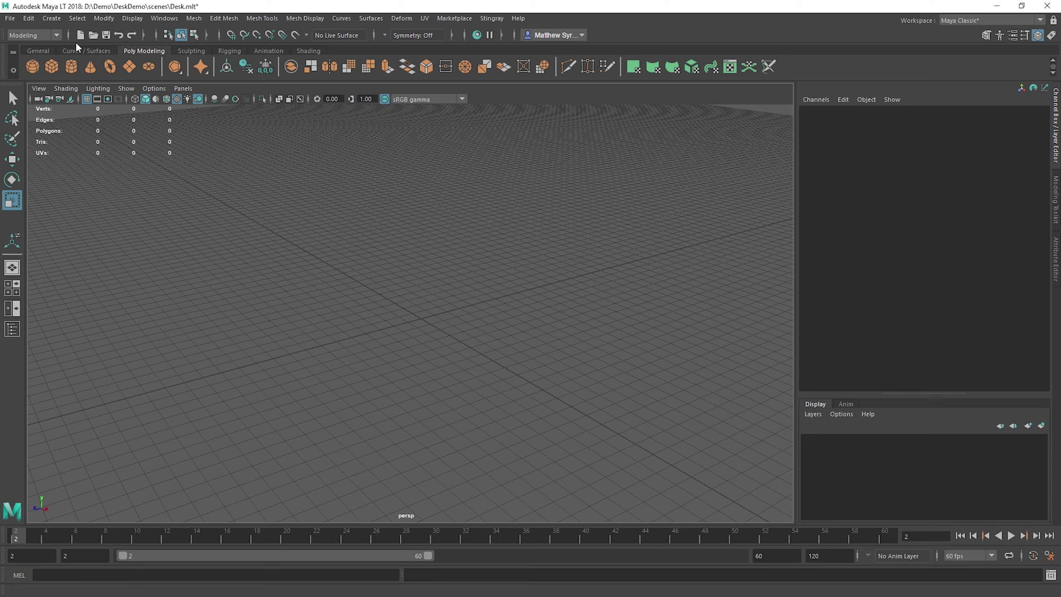
left_click(191, 50)
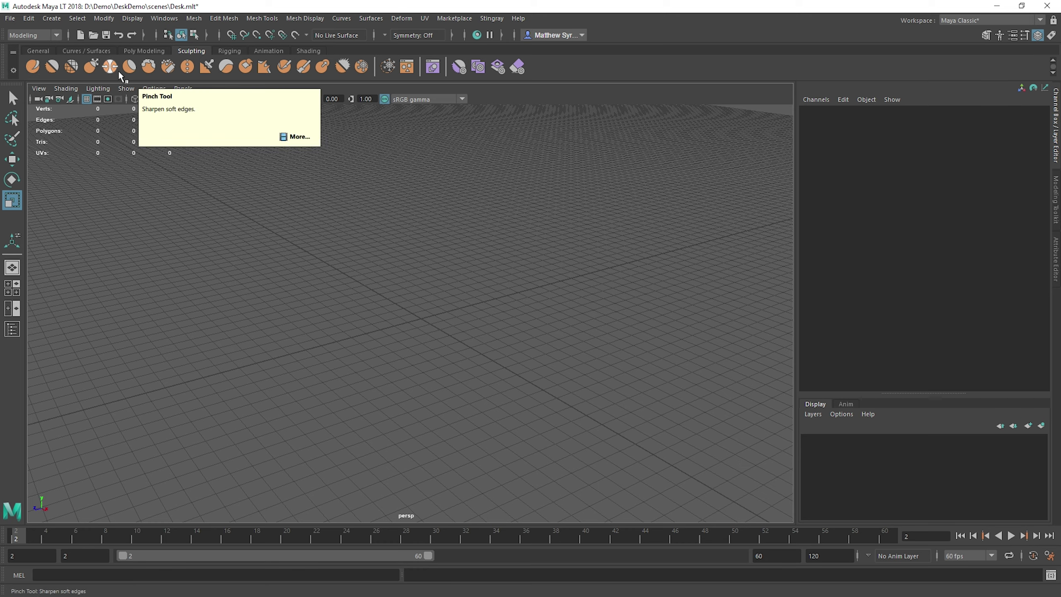
left_click(230, 51)
left_click(268, 51)
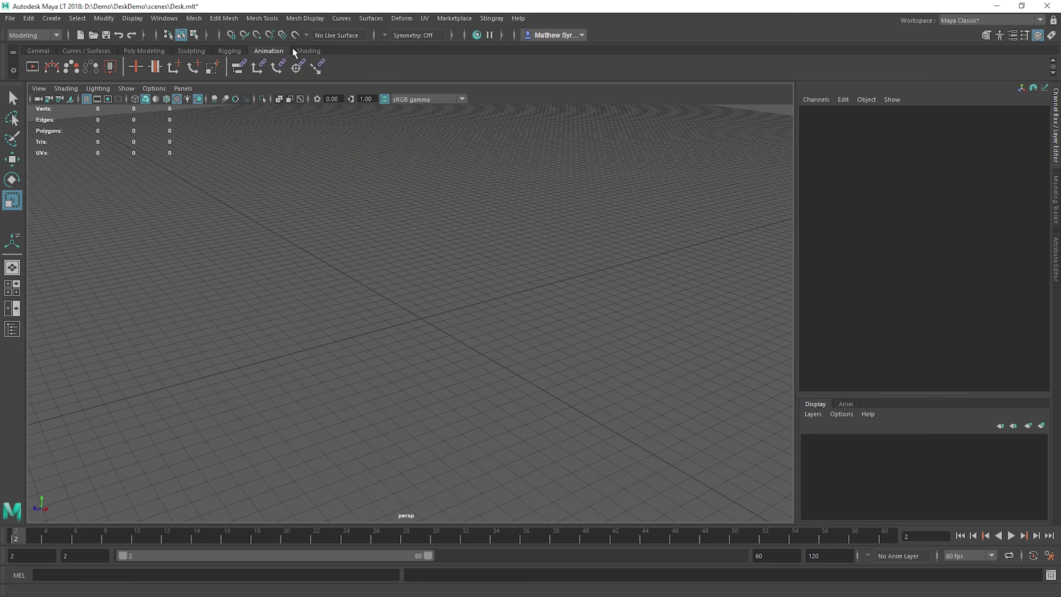
left_click(309, 51)
left_click(73, 50)
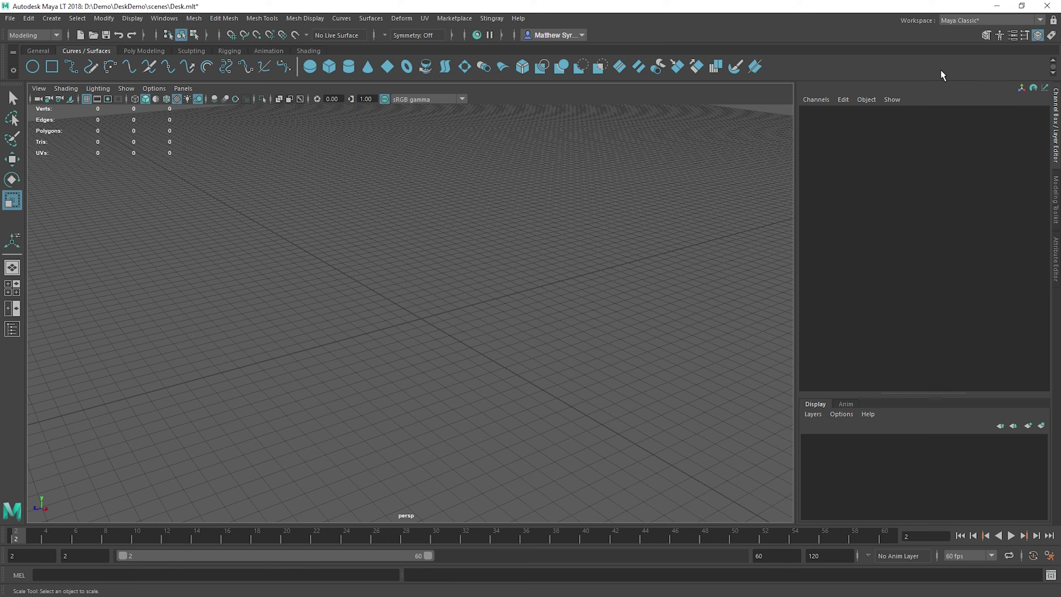
Step: Create a polygon cube at the origin, set its Scale X, Y and Z to 50, and deselect it
left_click(146, 50)
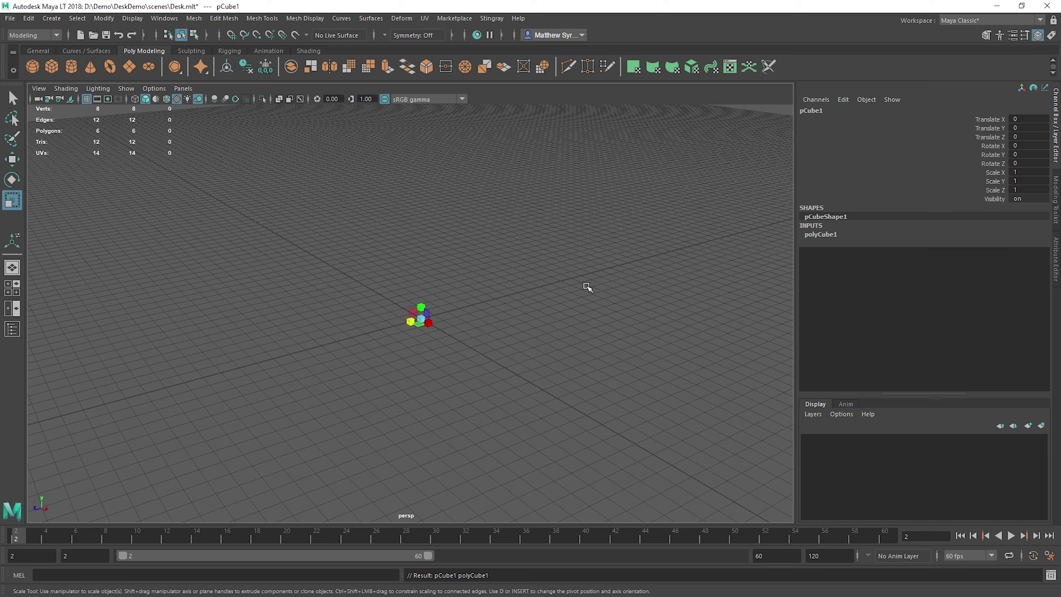
key("w")
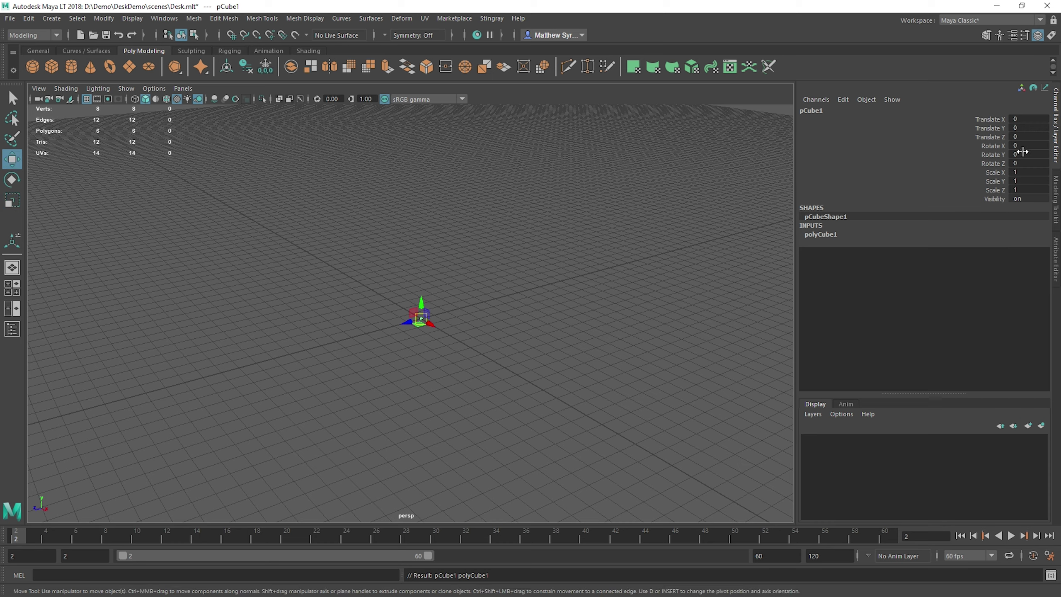
left_click(1019, 176)
left_click(1027, 190, "shift")
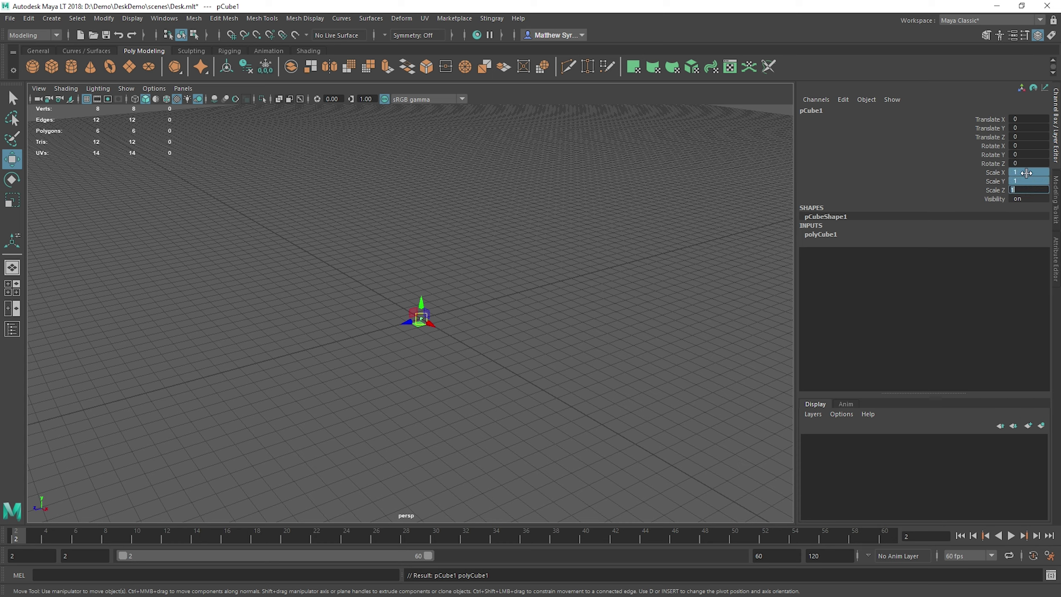
left_click(1036, 173)
left_click(1030, 190, "shift")
type("10")
key("Return")
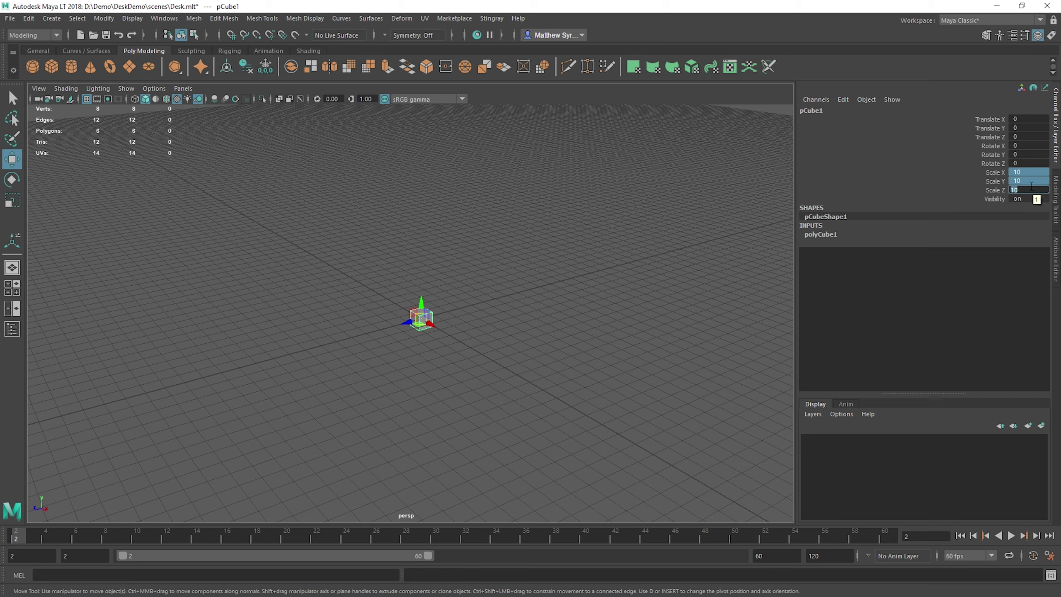
key("Return")
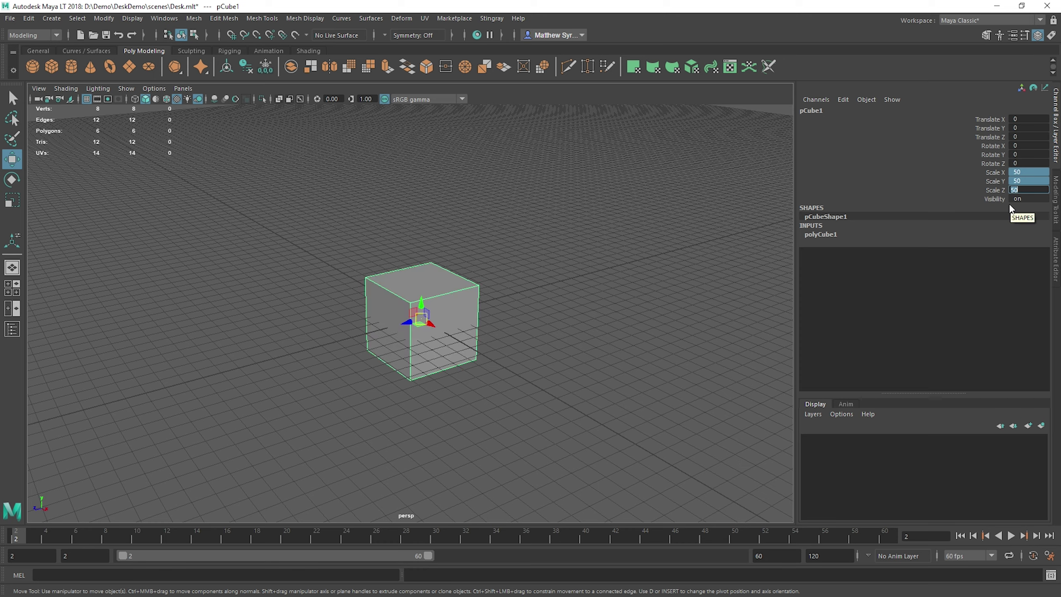
left_click(647, 244)
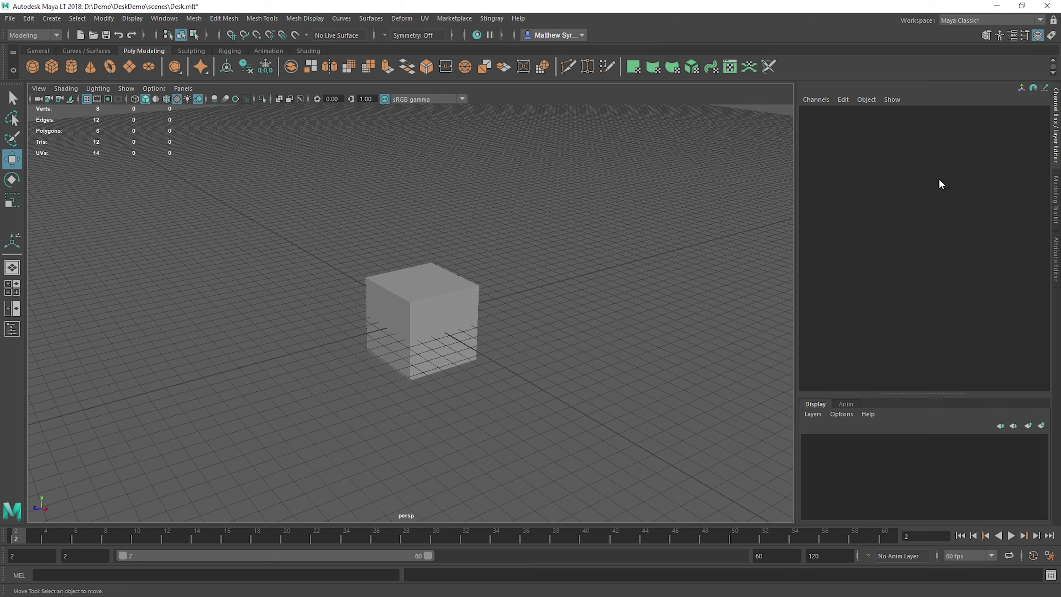
Step: Select the cube and practise orbiting around it and zooming in and out in the perspective view
left_click(440, 289)
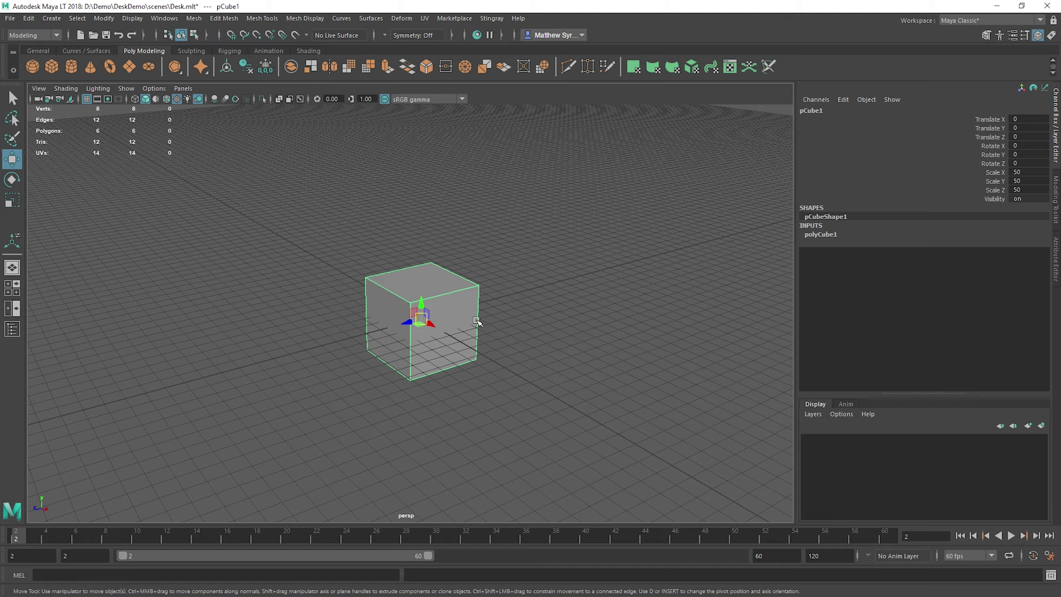
left_click_drag(526, 353, 443, 316, "alt")
scroll(434, 314, "up", 4)
scroll(427, 313, "up", 3)
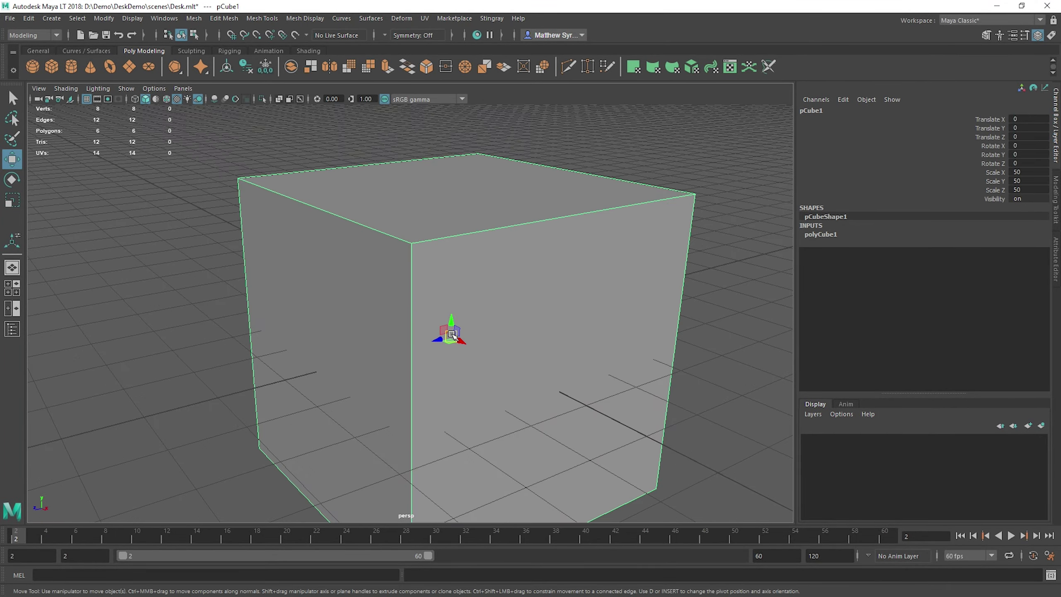
scroll(430, 318, "down", 6)
scroll(439, 324, "up", 5)
scroll(453, 335, "down", 2)
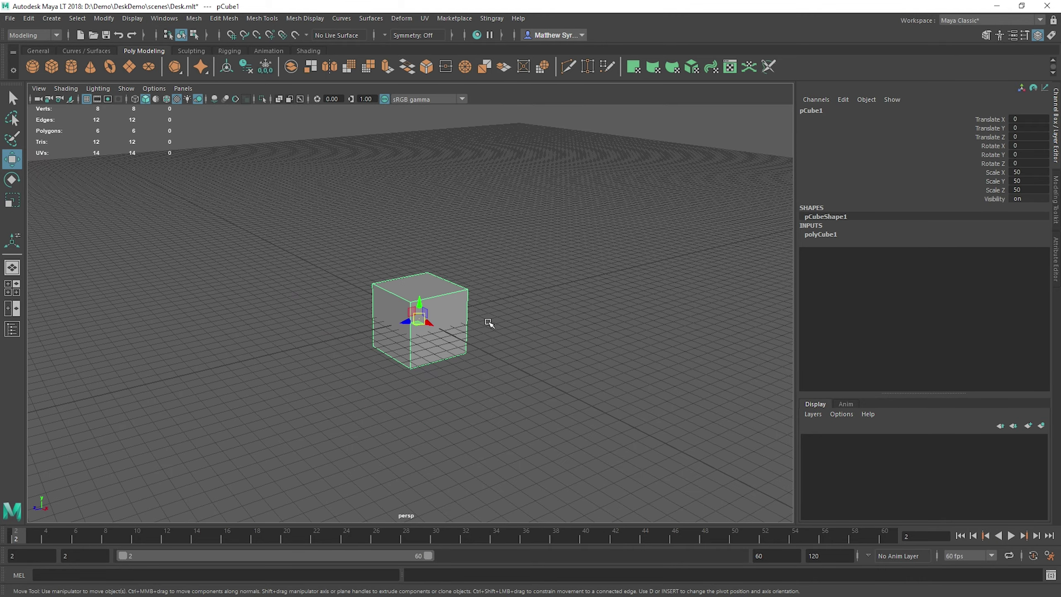
right_click_drag(492, 317, 491, 317, "alt")
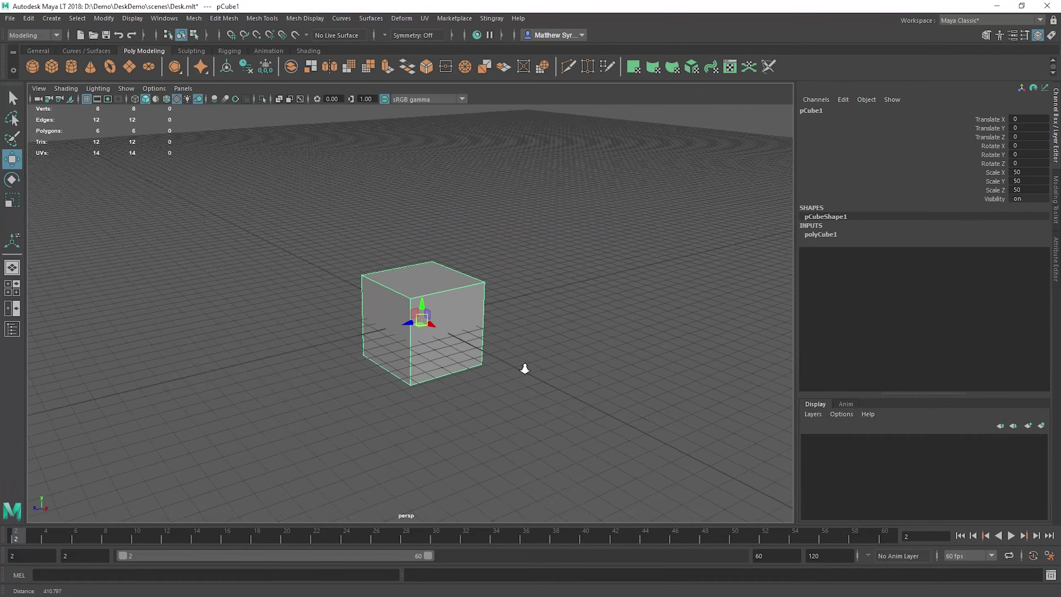
right_click_drag(556, 418, 691, 563, "alt")
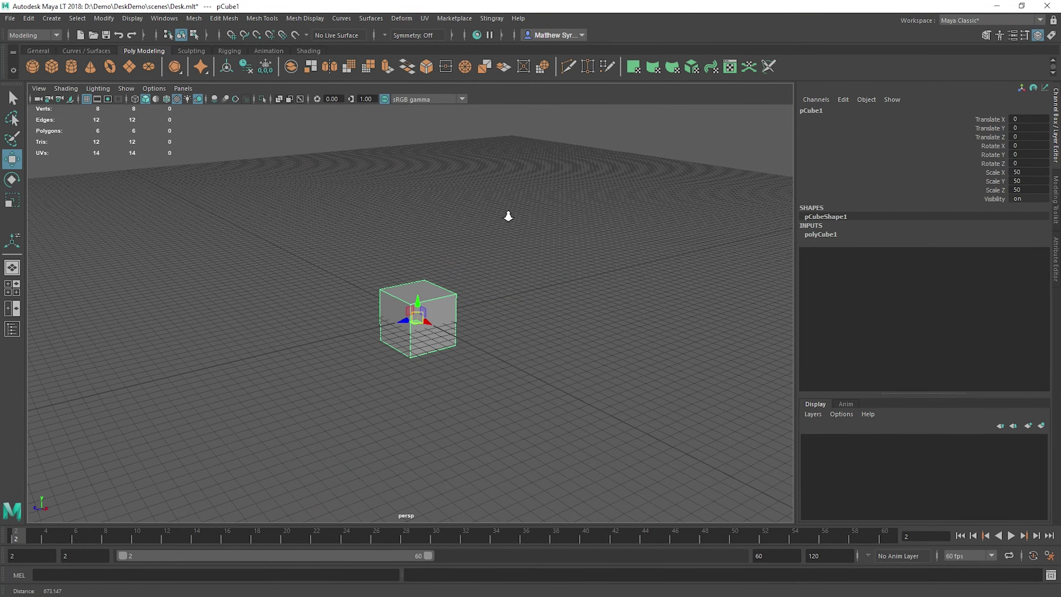
right_click_drag(666, 435, 574, 298, "alt")
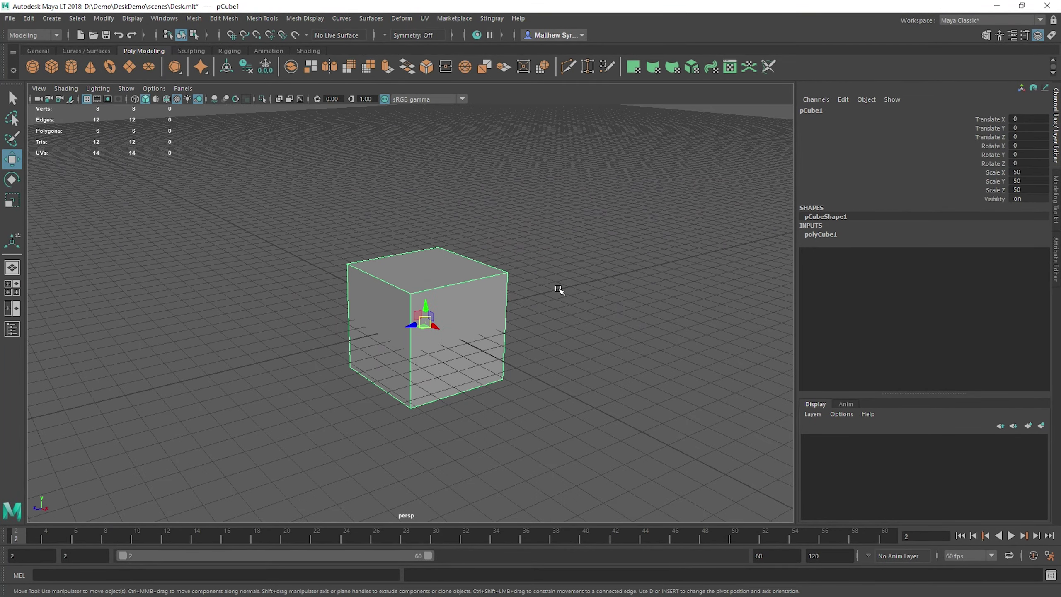
Step: Practise panning the perspective view around the cube, combined with orbiting it and zooming in and far out
middle_click_drag(413, 289, 518, 239, "alt")
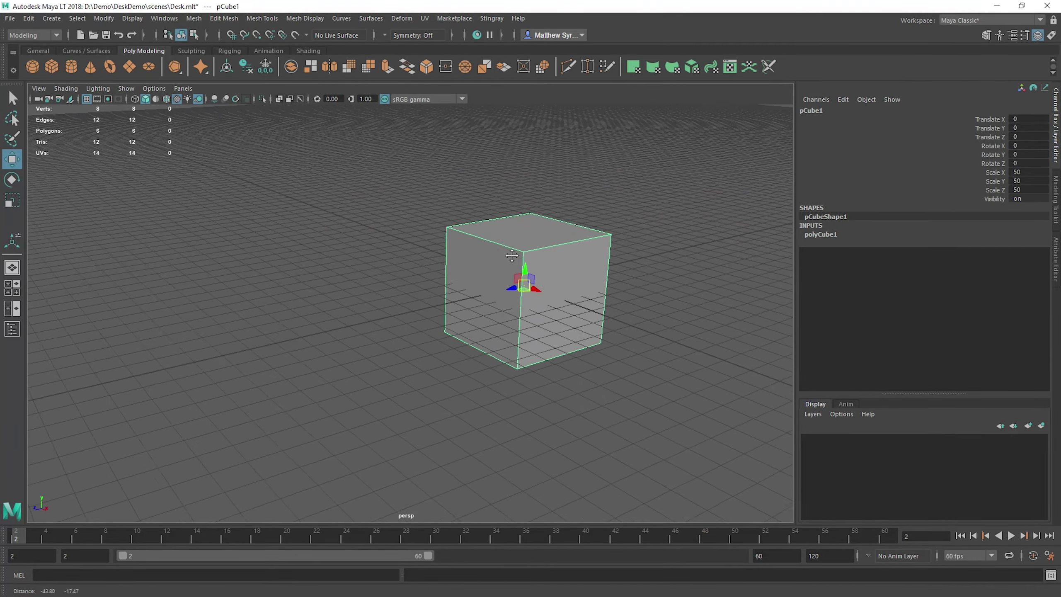
middle_click_drag(417, 275, 418, 271, "alt")
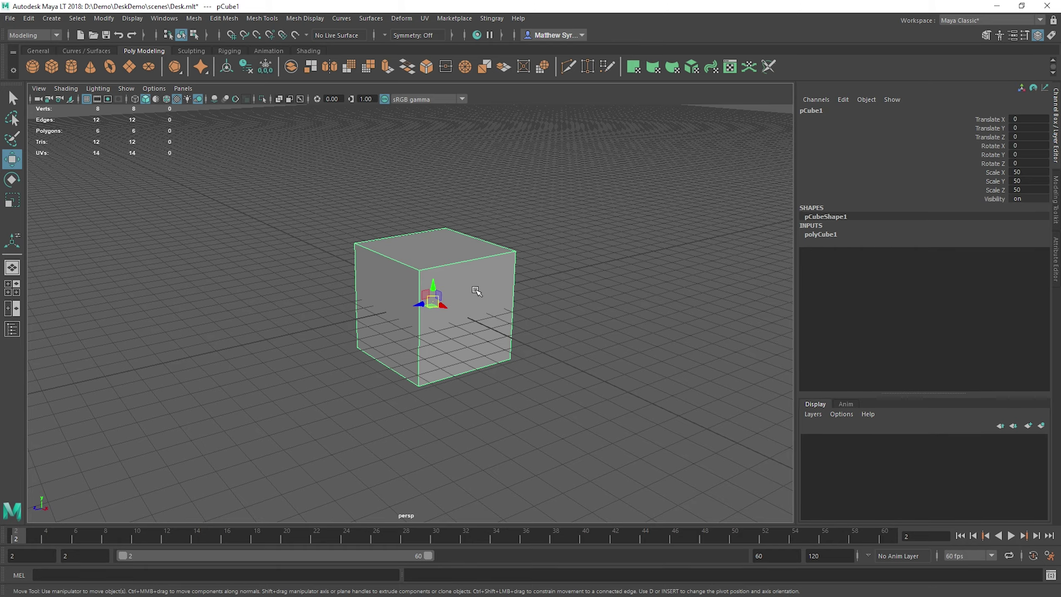
left_click_drag(476, 291, 467, 289, "alt")
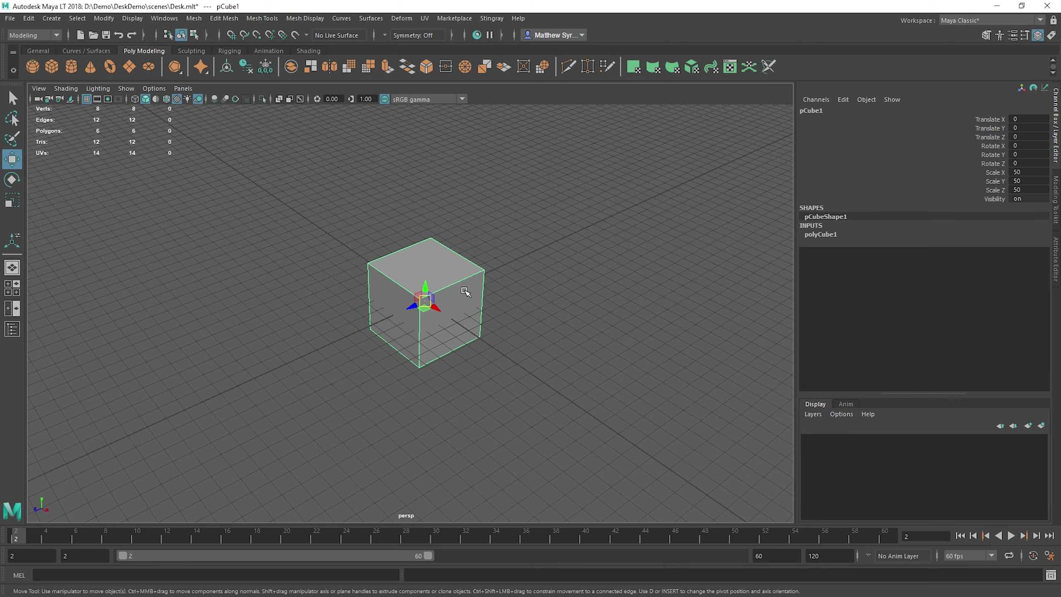
middle_click_drag(467, 291, 444, 330, "alt")
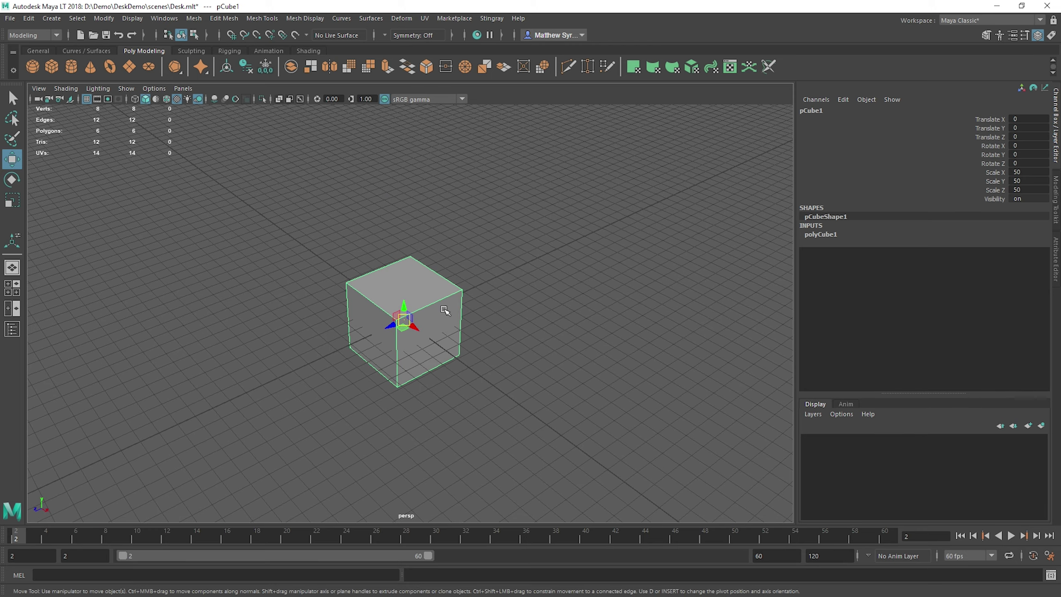
right_click_drag(444, 302, 675, 393, "alt")
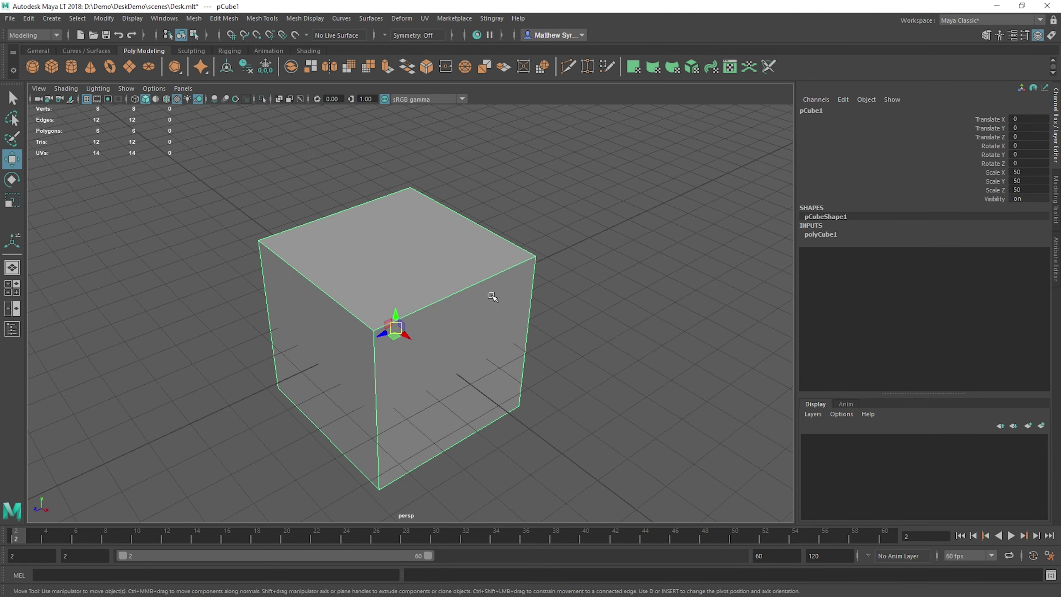
scroll(499, 330, "down", 15)
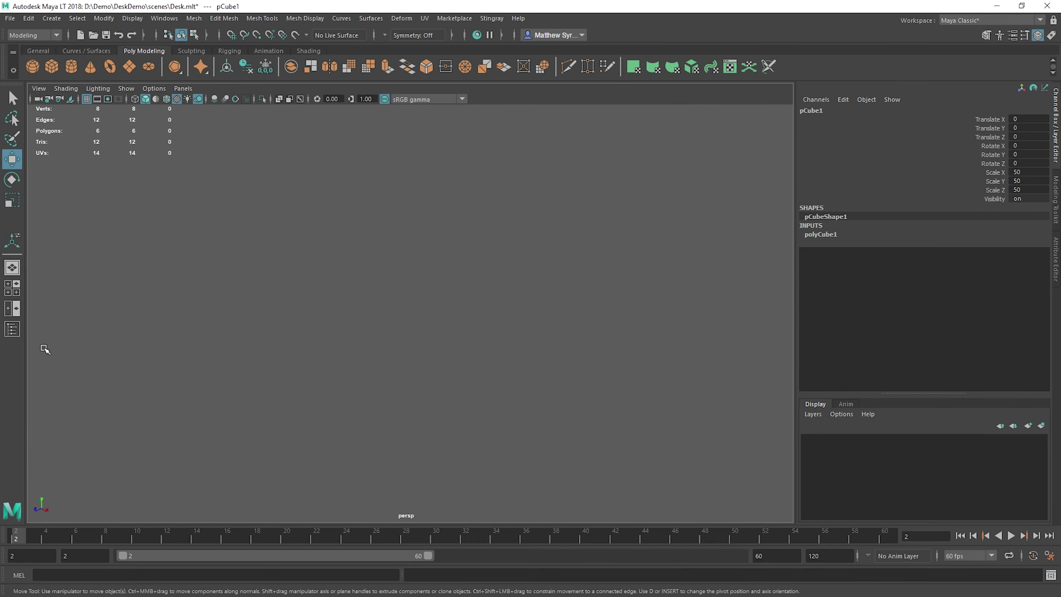
Step: Show the Outliner beside the perspective view and inspect the cube from several angles and distances
left_click(13, 330)
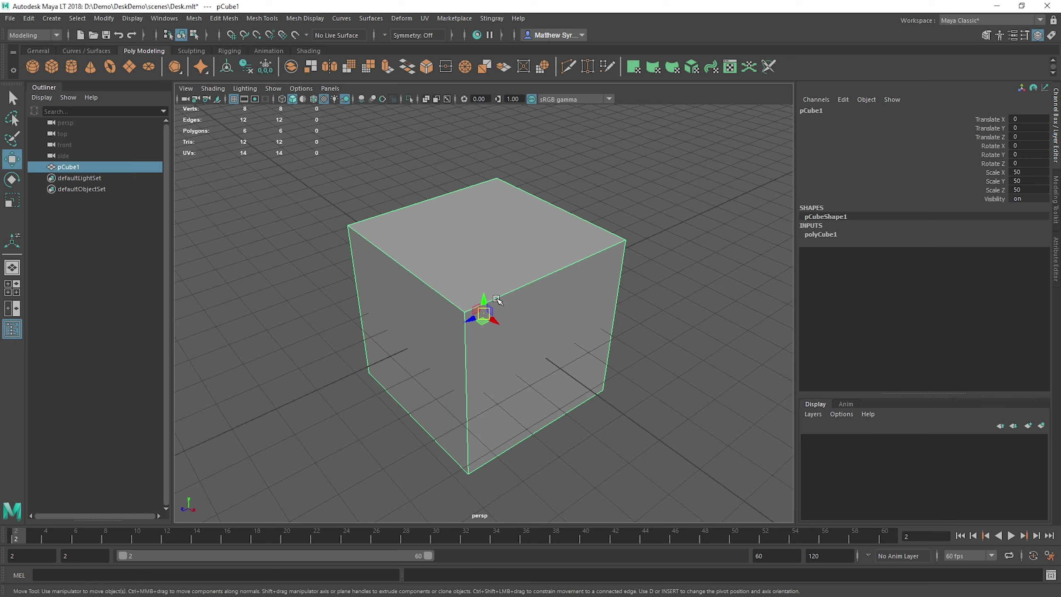
scroll(497, 300, "down", 5)
left_click_drag(497, 299, 544, 347, "alt")
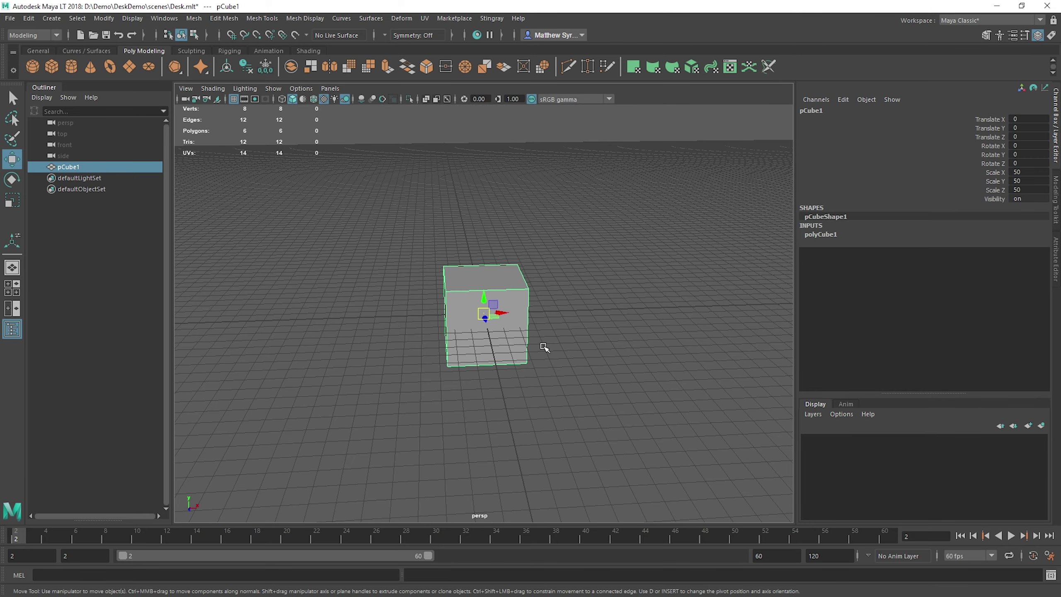
scroll(544, 347, "up", 5)
left_click_drag(639, 333, 576, 347, "alt")
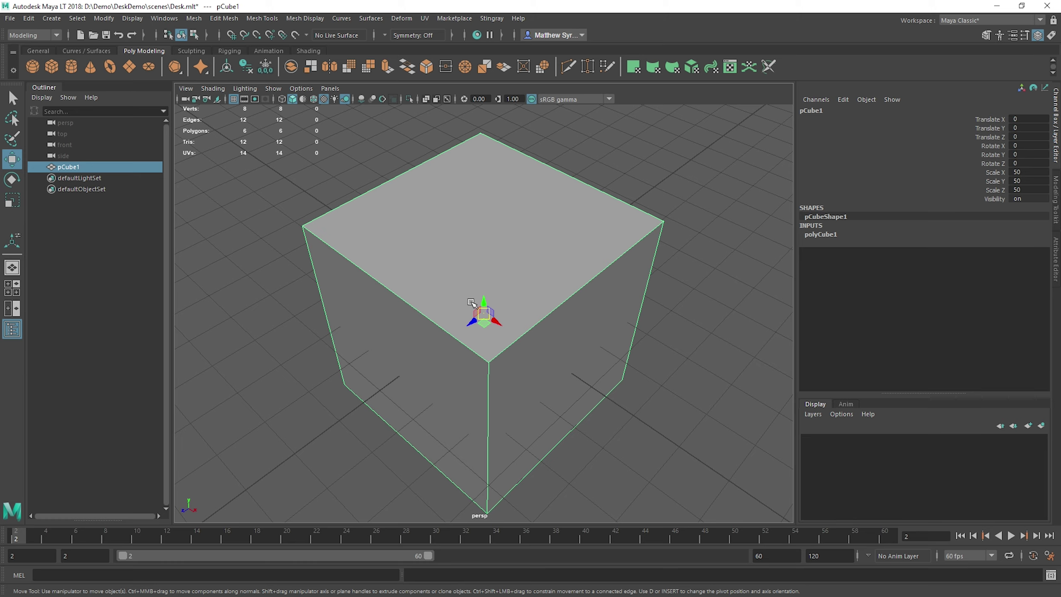
left_click_drag(489, 324, 488, 317, "alt")
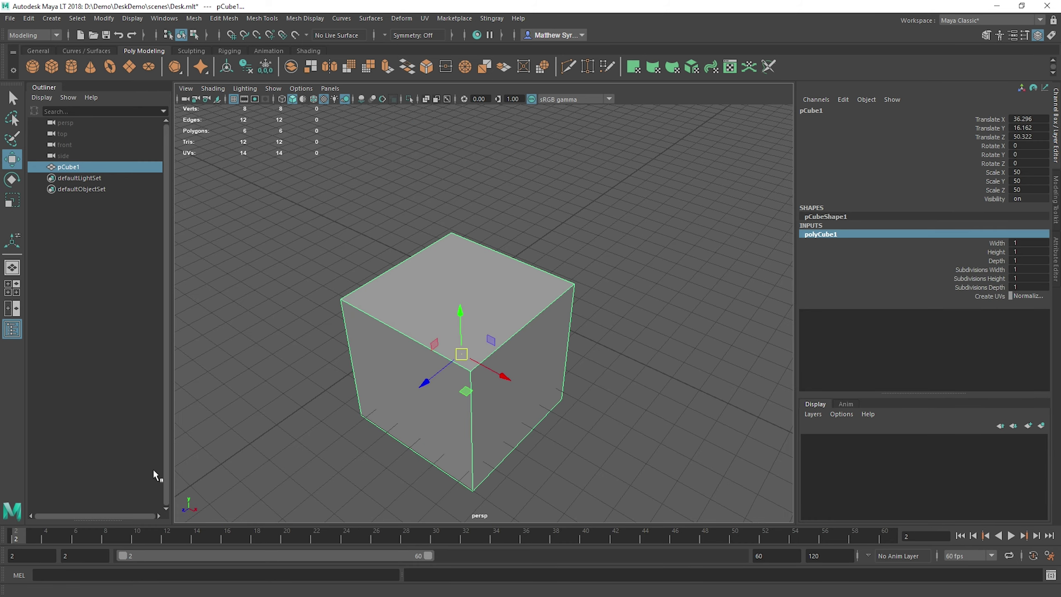
Step: Set the cube's Translate X, Y and Z to 0 and move it freely to about X 1.7, Y 17.2, Z 32.4
left_click_drag(1028, 119, 1028, 128)
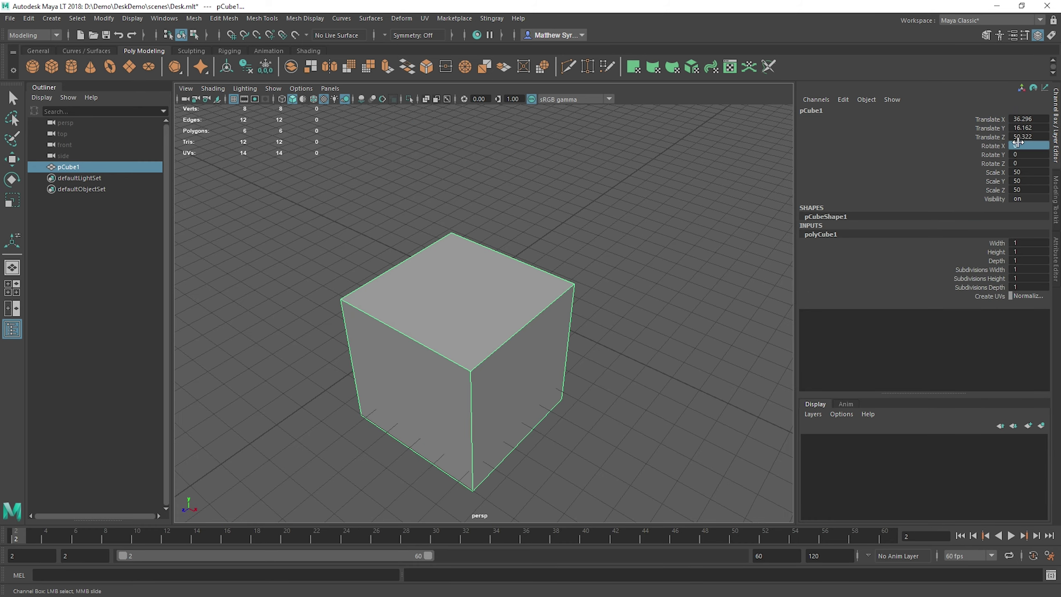
left_click(1028, 137)
key("Return")
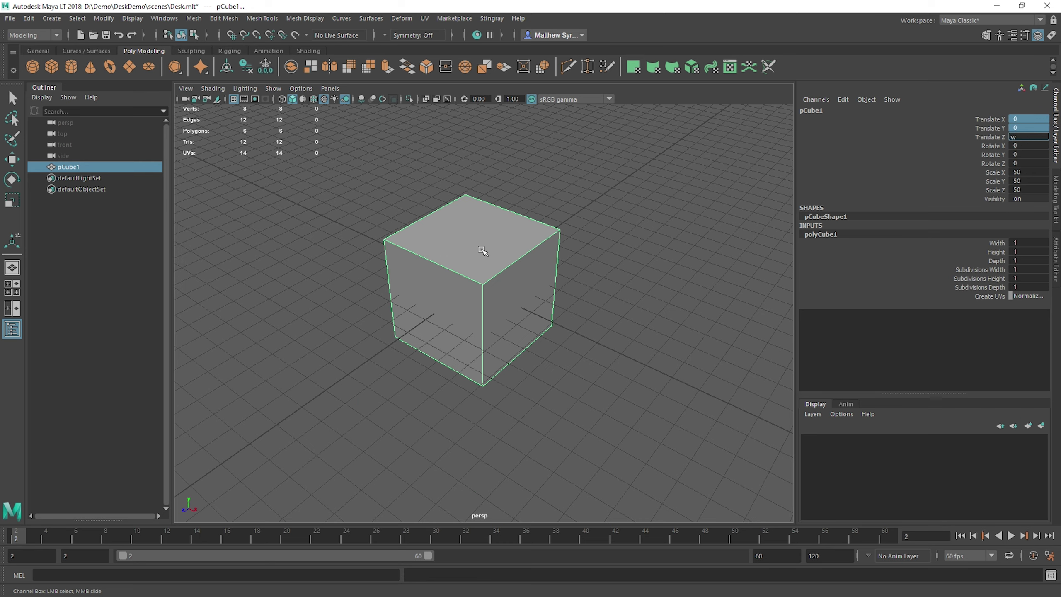
key("w")
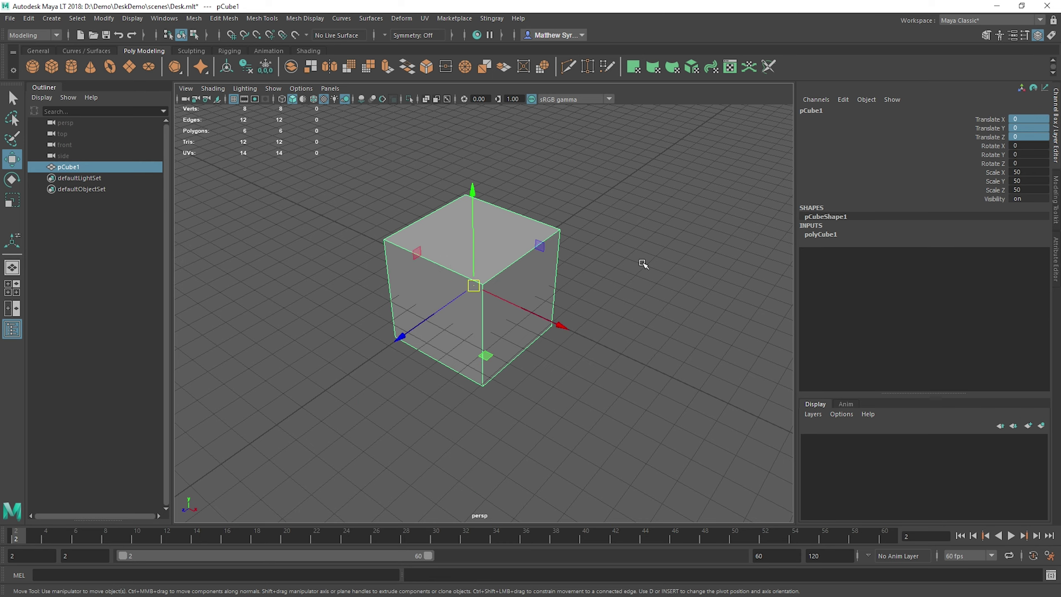
left_click_drag(514, 260, 421, 289)
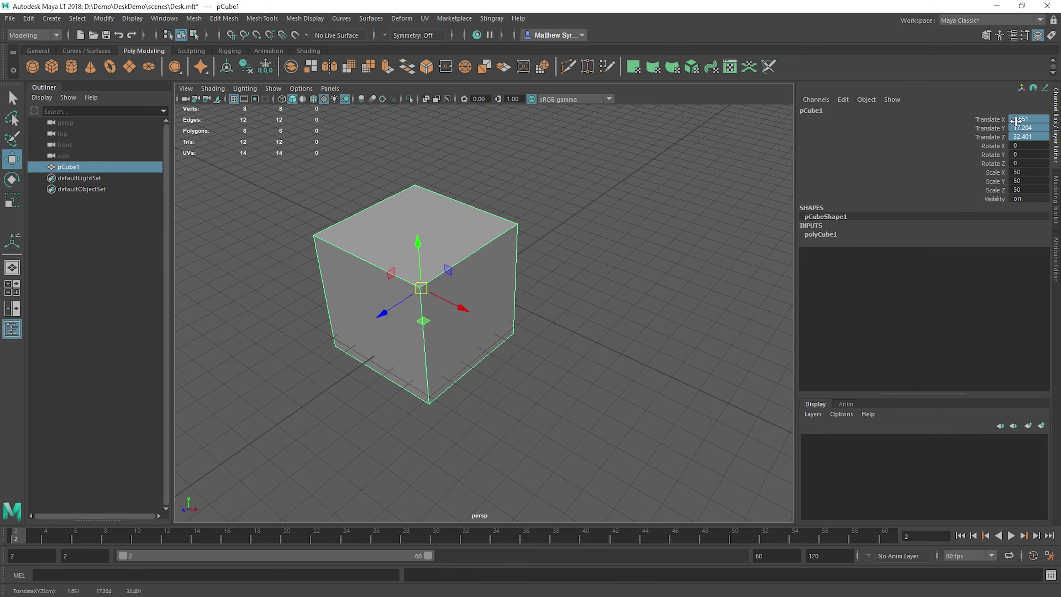
left_click(1028, 137)
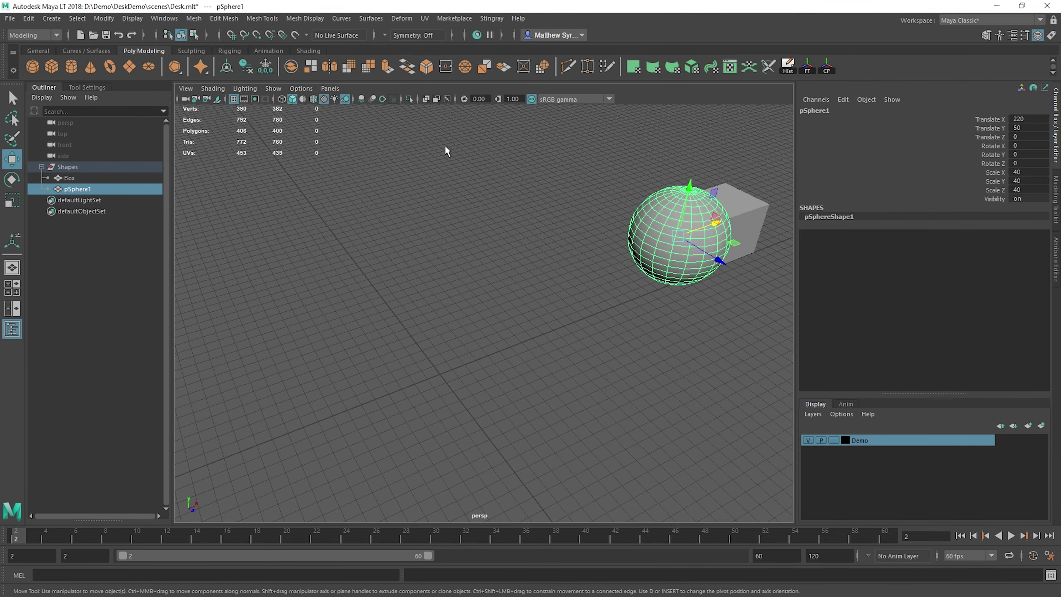
Step: Create a polygon cylinder at the origin, set its Scale X, Y and Z to 40, and reposition it with the Move tool
right_click_drag(444, 144, 526, 355, "shift")
key("r")
left_click_drag(1029, 171, 1028, 186)
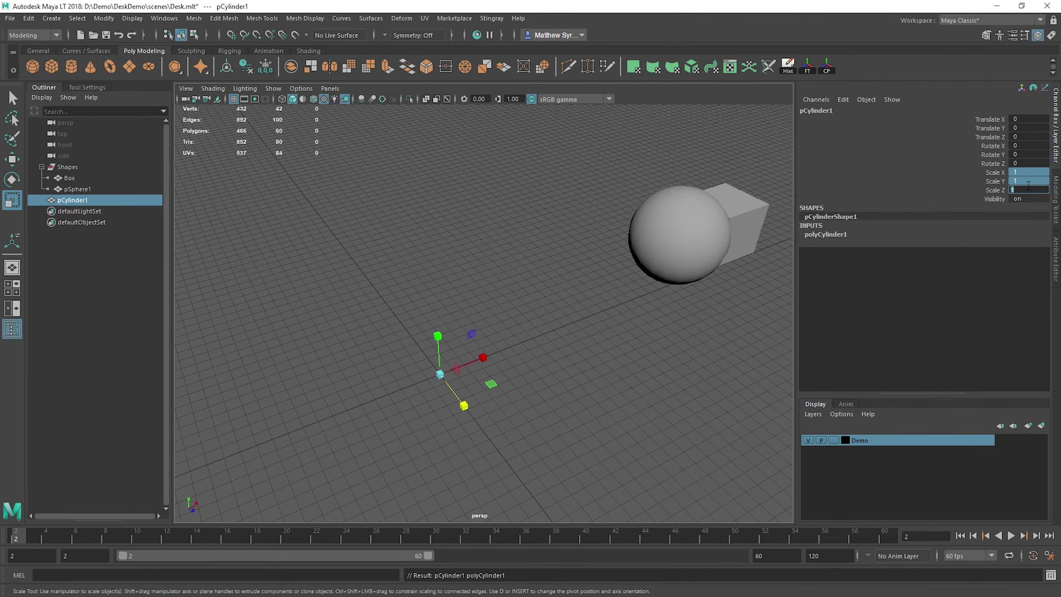
type("40")
key("Return")
left_click_drag(481, 334, 500, 421, "alt")
key("d")
key("w")
left_click_drag(484, 360, 441, 308)
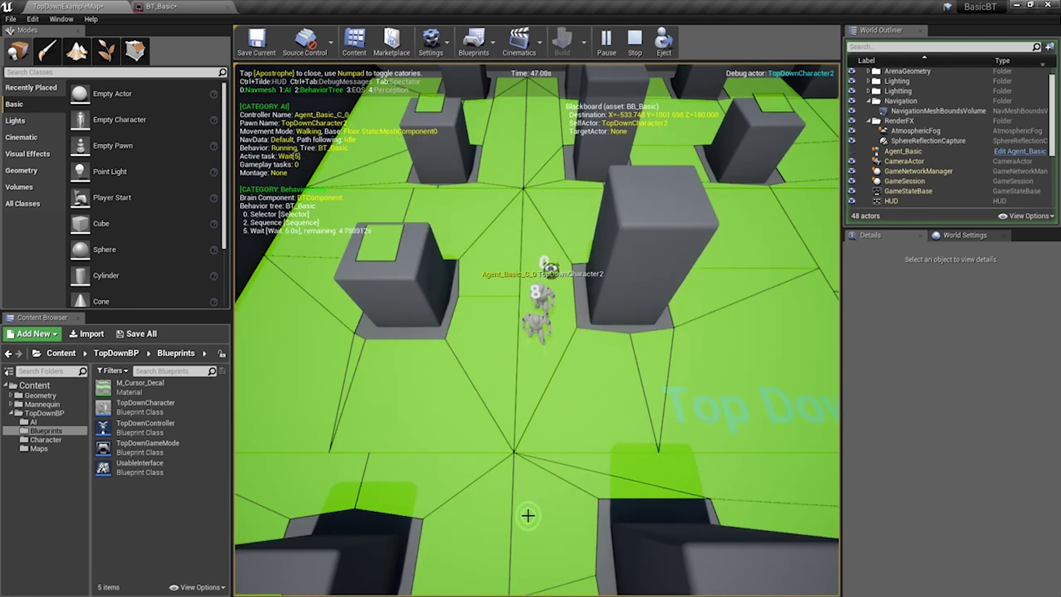
Step: Switch to Unreal Editor and show the EQS and Perception categories in the running game's AI debug overlay
key("KP_3")
key("KP_4")
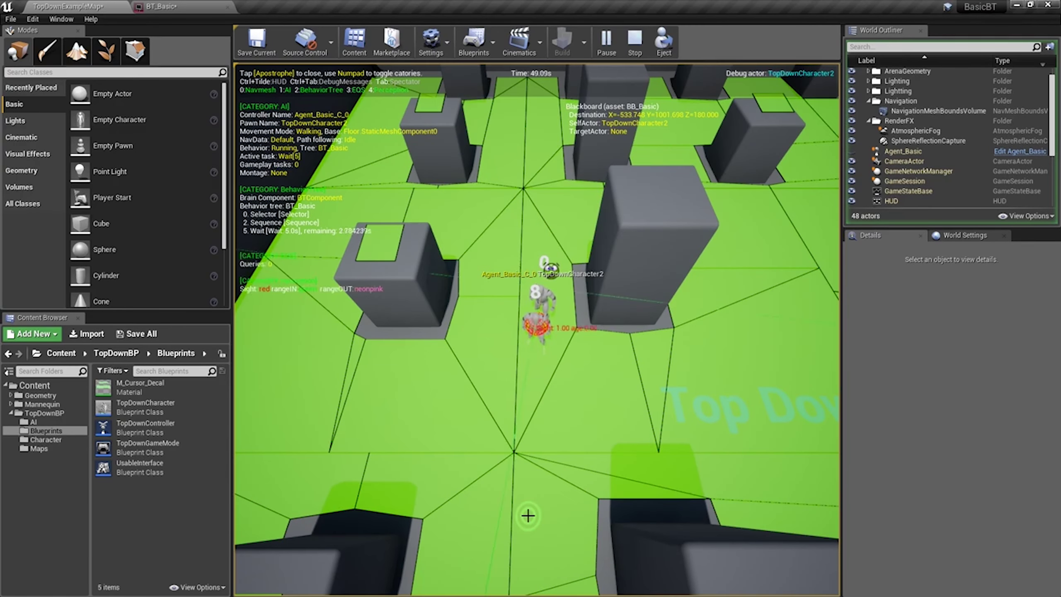
left_click(528, 515)
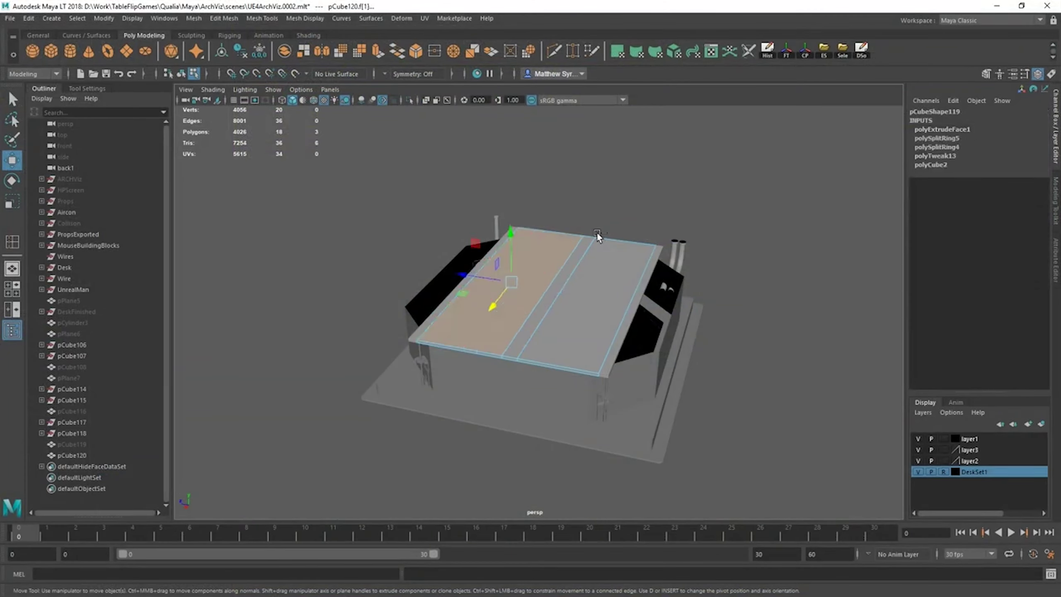
Step: Switch to the UE4ArchViz scene in Maya LT, extrude the top slab's narrow middle face upwards, and delete the whole slab
left_click(598, 237)
key("ctrl+e")
left_click_drag(556, 243, 691, 320)
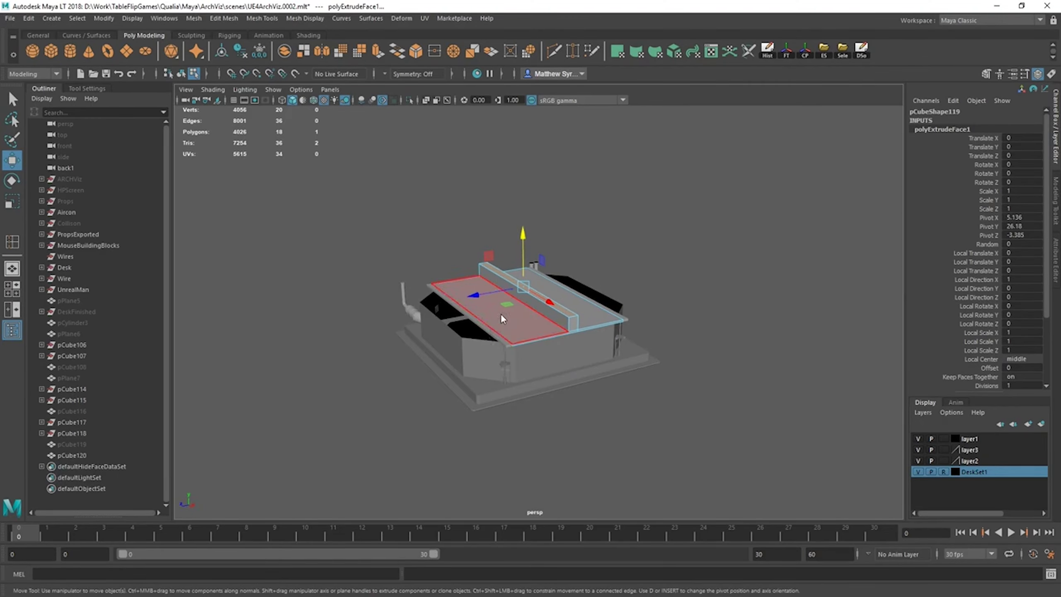
key("F8")
key("Delete")
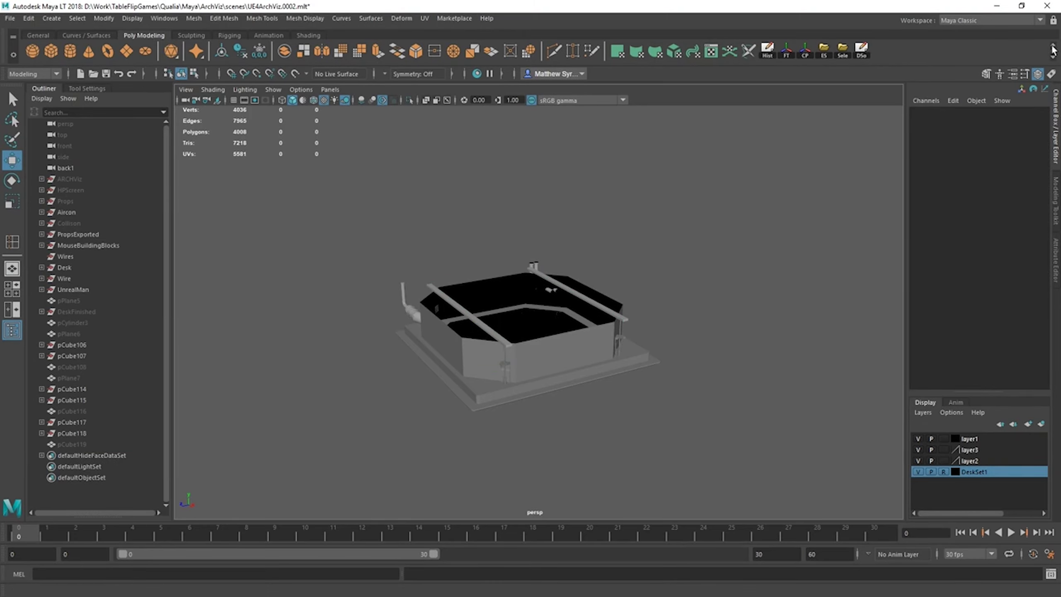
Step: Change the workspace from Maya Classic to UV Editing
left_click(990, 21)
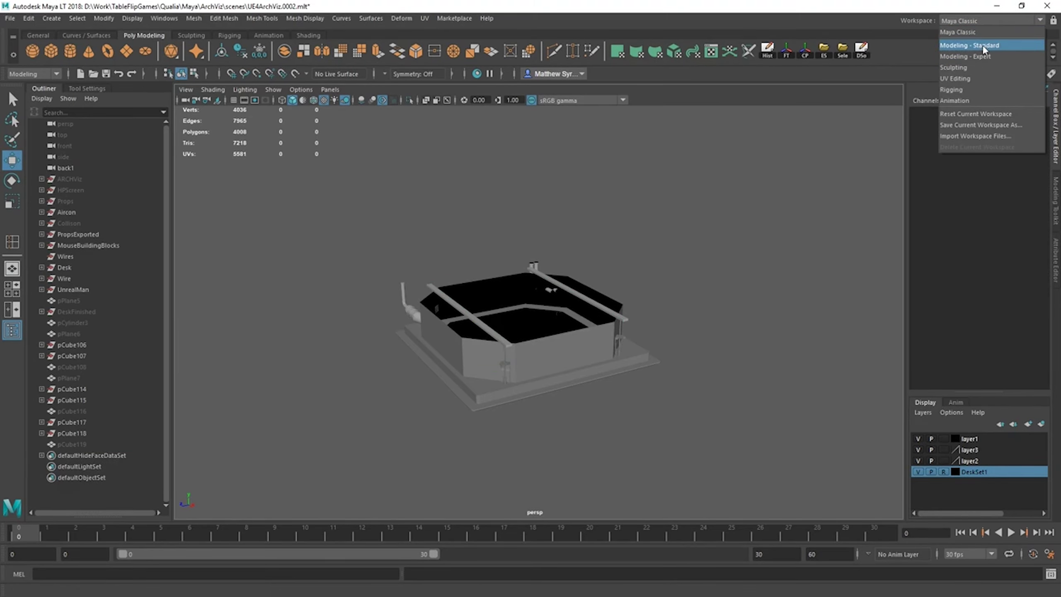
left_click(957, 78)
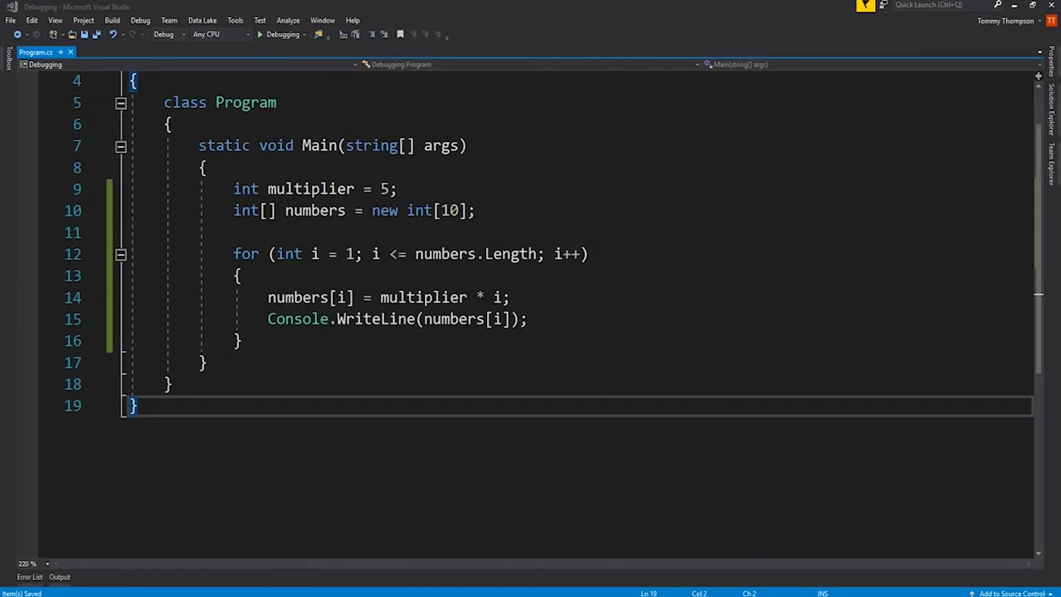
Step: Switch to Visual Studio and run Program.cs with debugging
left_click(601, 380)
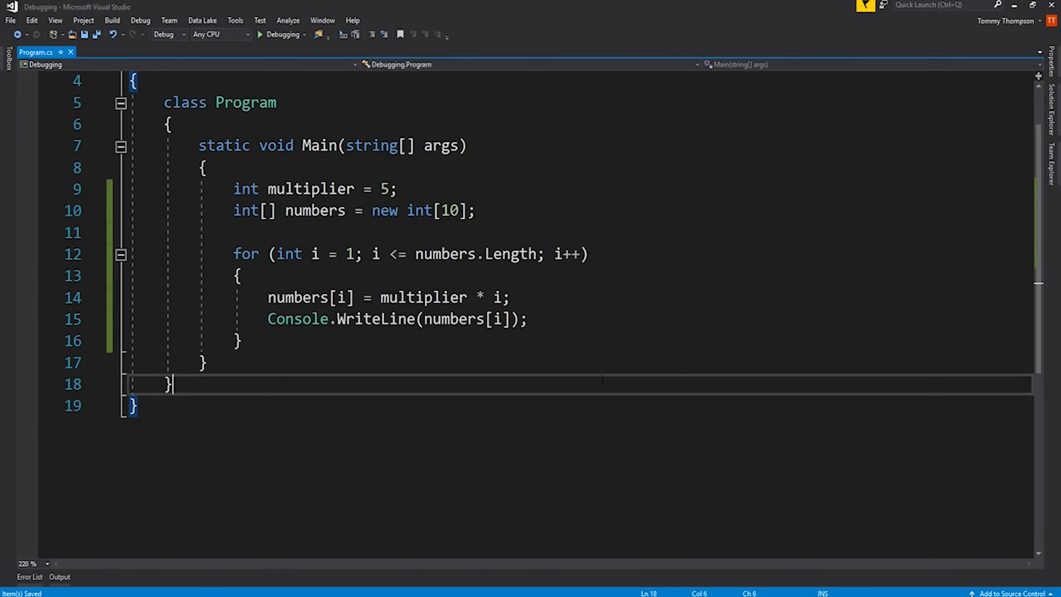
key("F5")
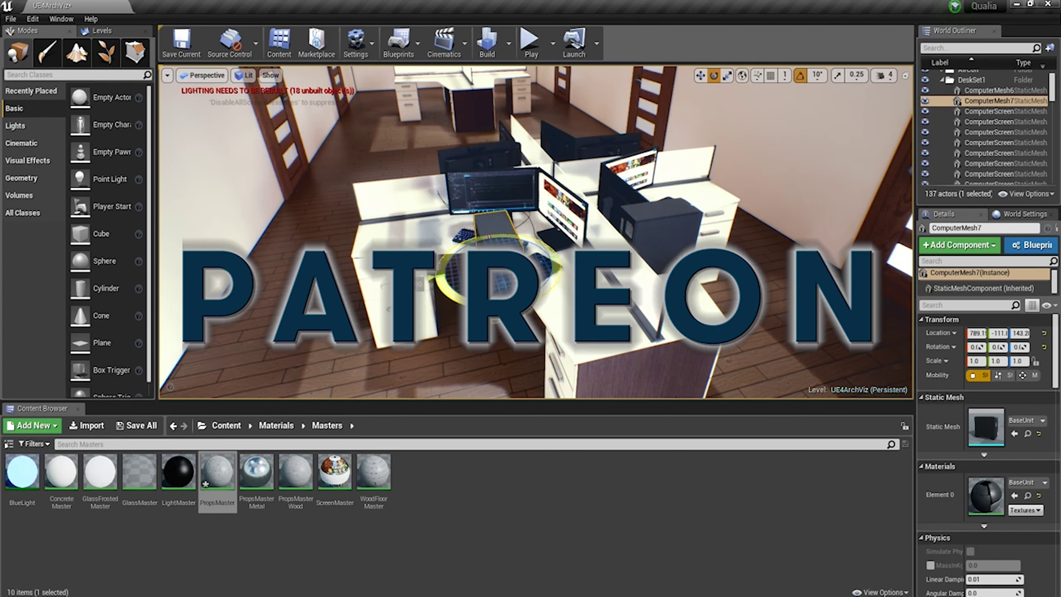
Step: Switch to Unreal Editor, undo the last change to ComputerMesh7, and move the computer unit to about X 698.5, Y -73.8
key("w")
key("ctrl+z")
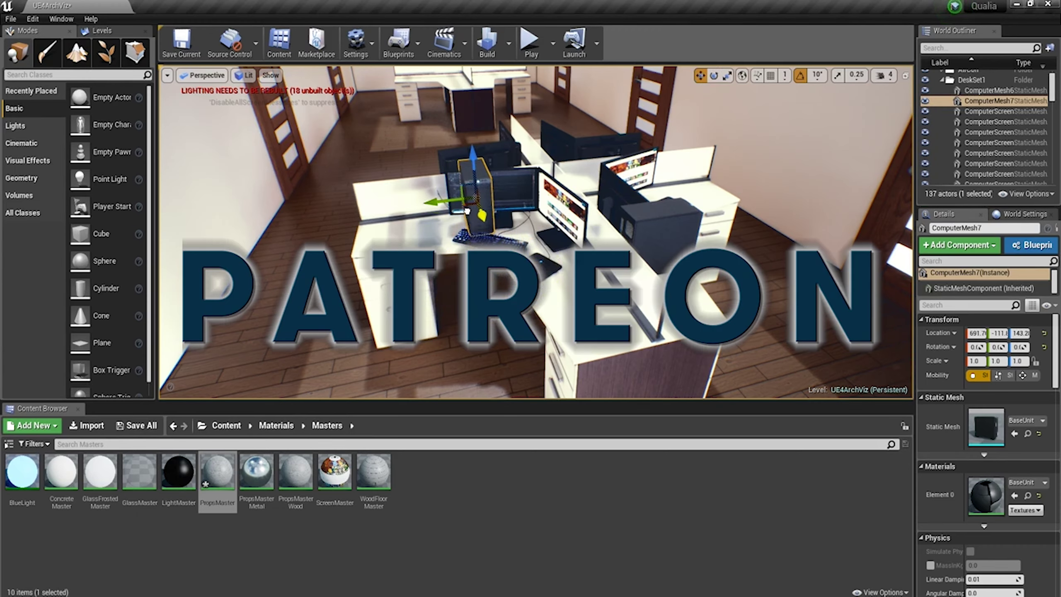
left_click_drag(433, 220, 394, 216)
right_click_drag(535, 235, 435, 239)
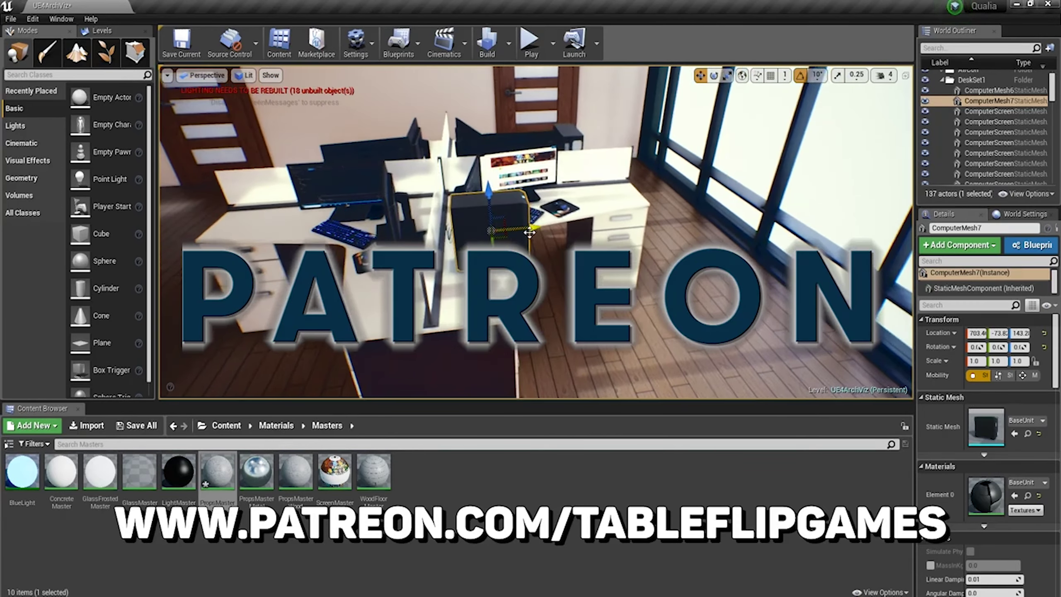
left_click_drag(530, 230, 517, 233)
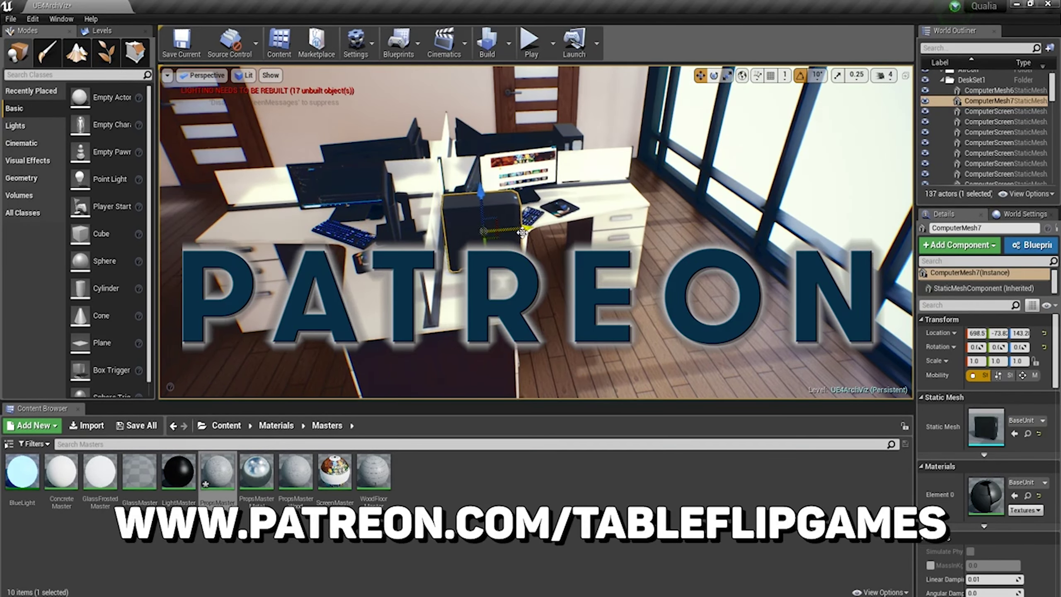